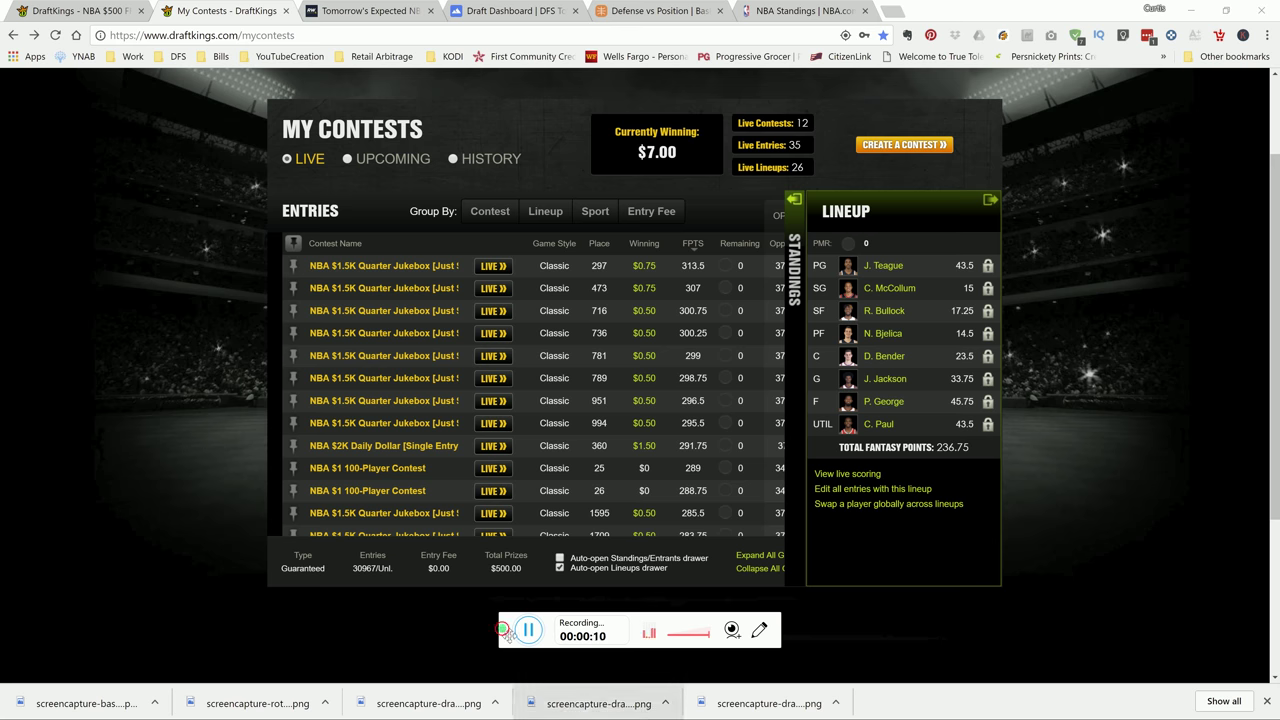
left_click_drag(505, 632, 1053, 710)
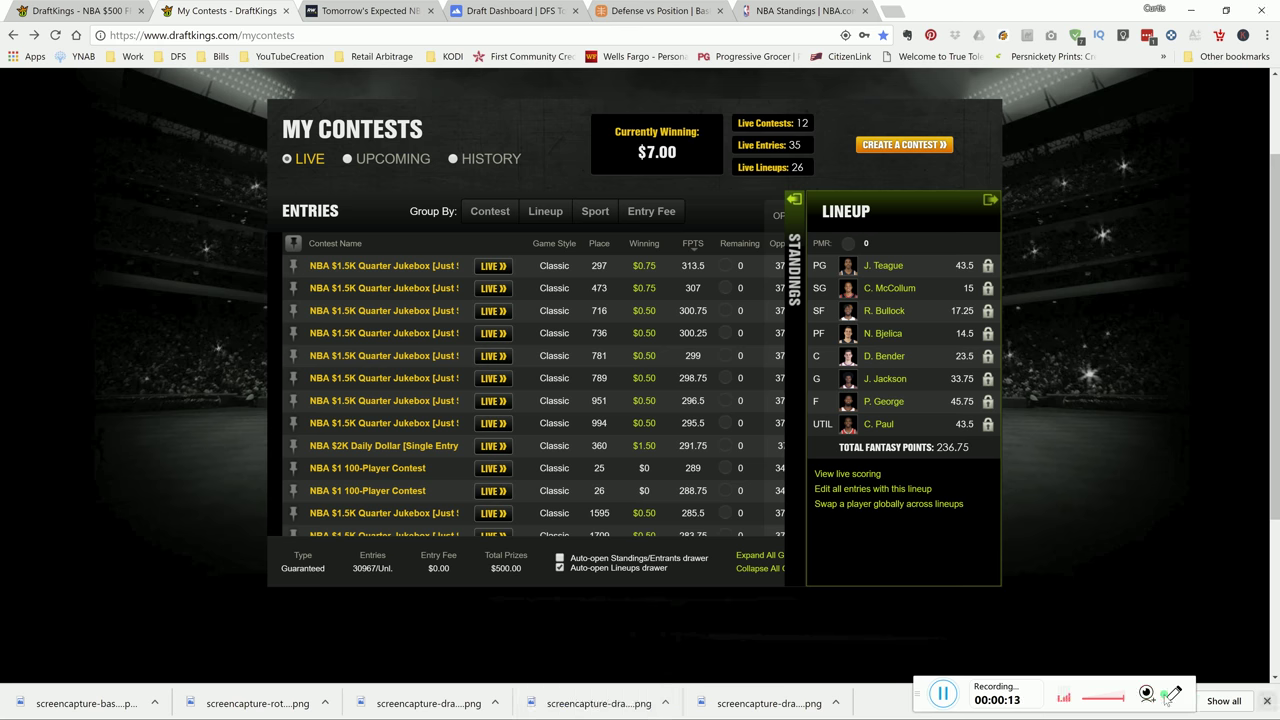
left_click_drag(921, 698, 956, 706)
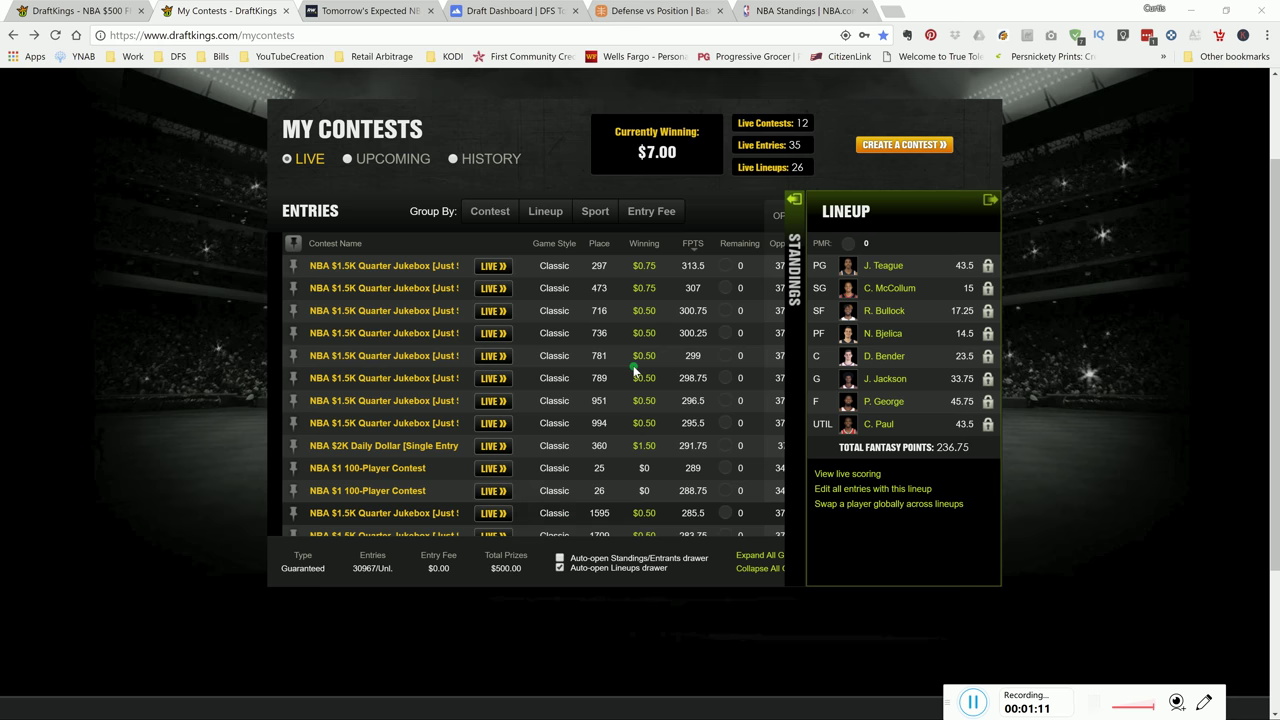
Open the lineup of the highest-scoring live entry and review Jonas Jerebko's splits and 10-game log.
left_click(672, 274)
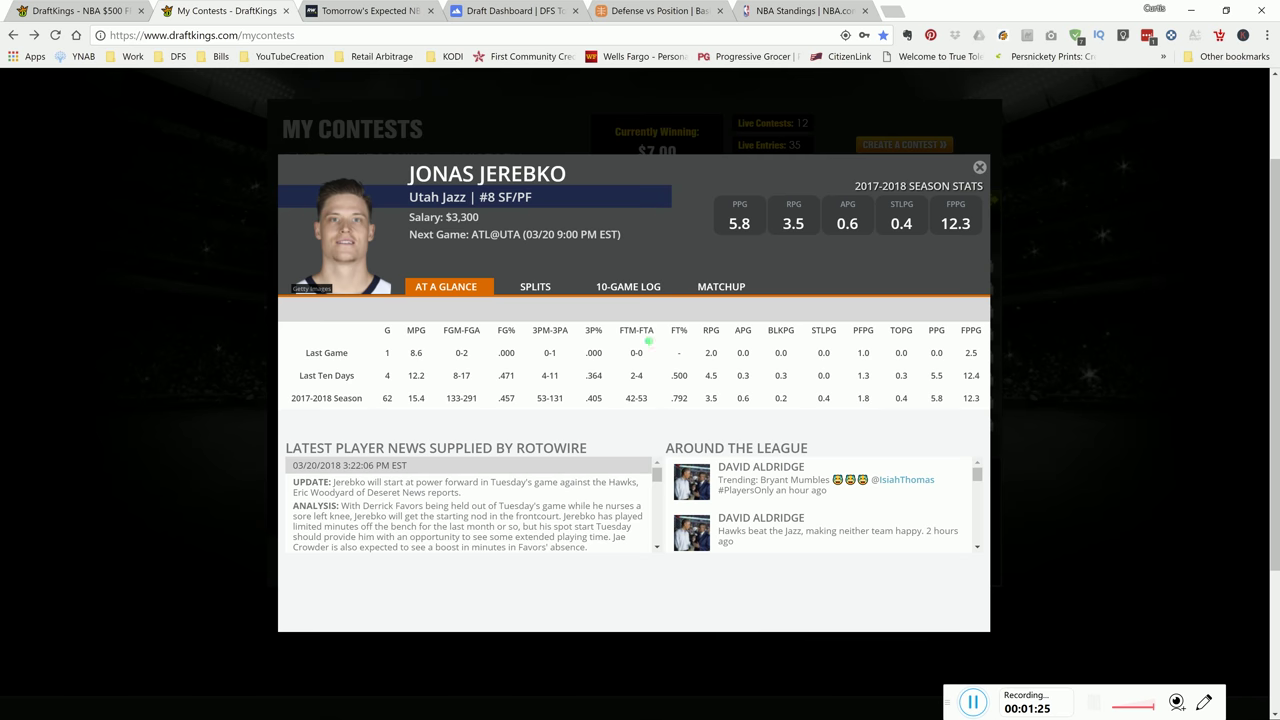
left_click(548, 292)
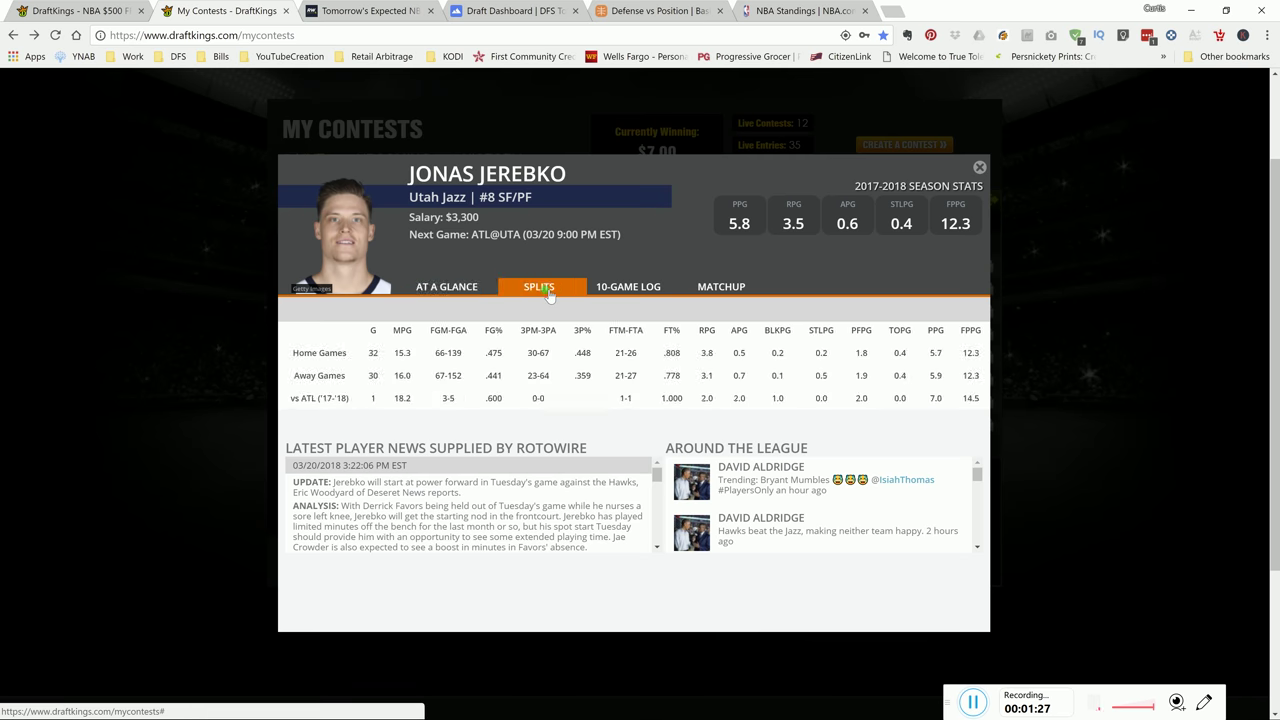
left_click(627, 290)
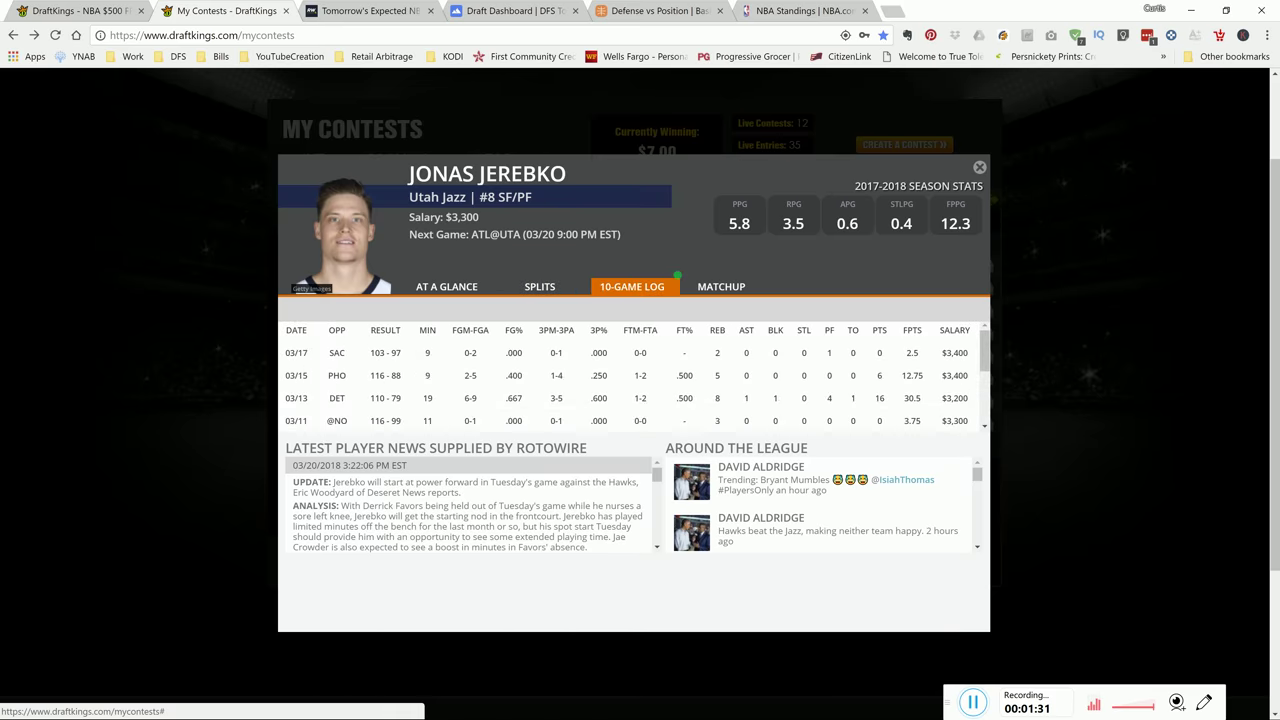
left_click(979, 167)
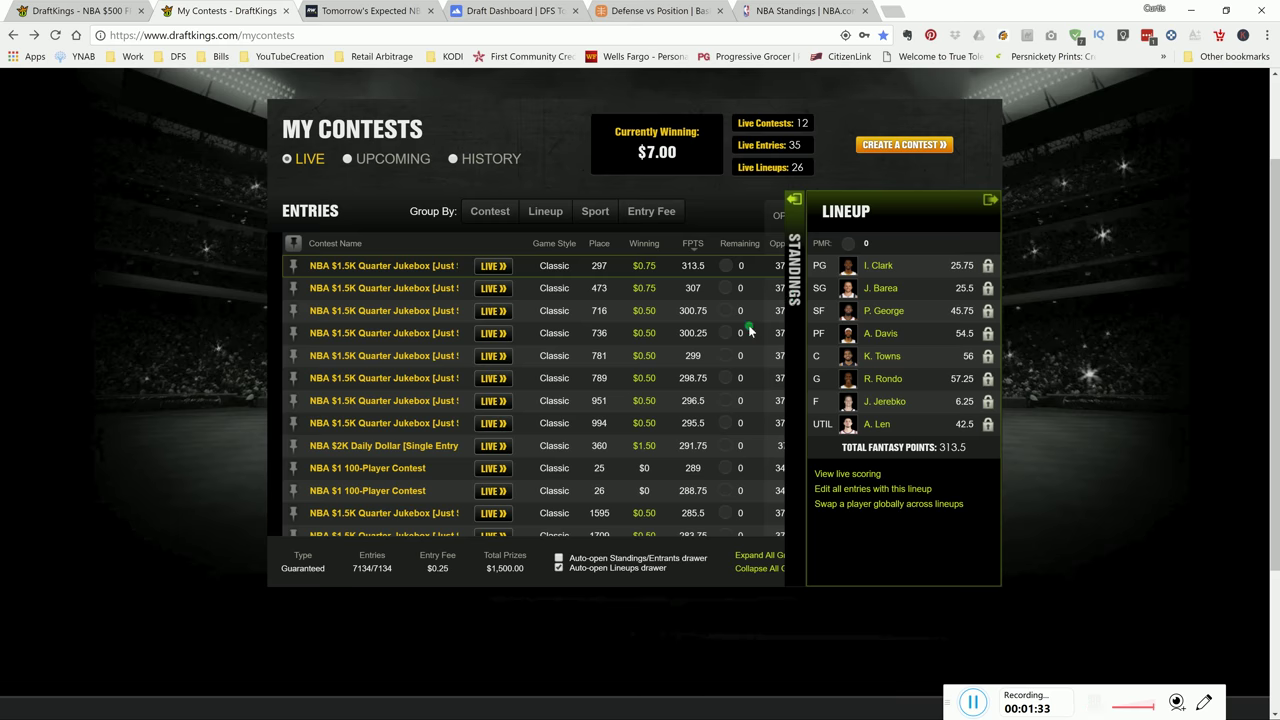
Review Alex Len's player card and season splits from the same lineup.
left_click(877, 425)
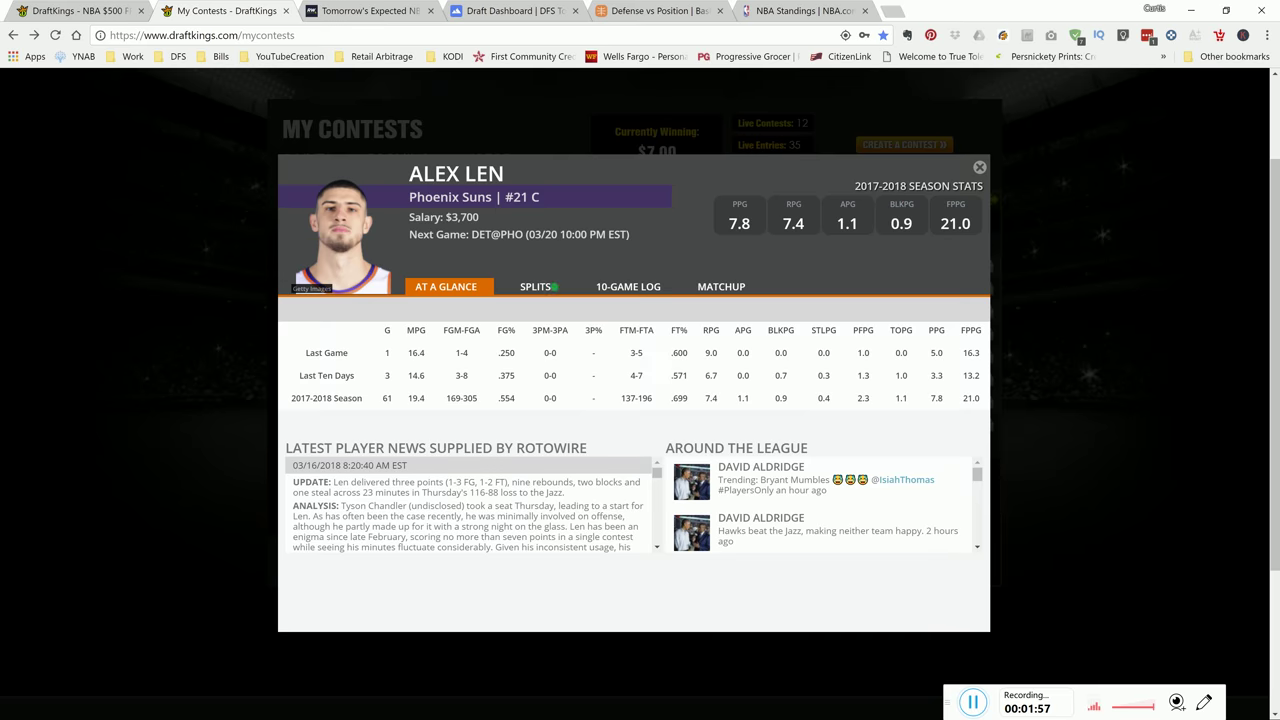
left_click(553, 287)
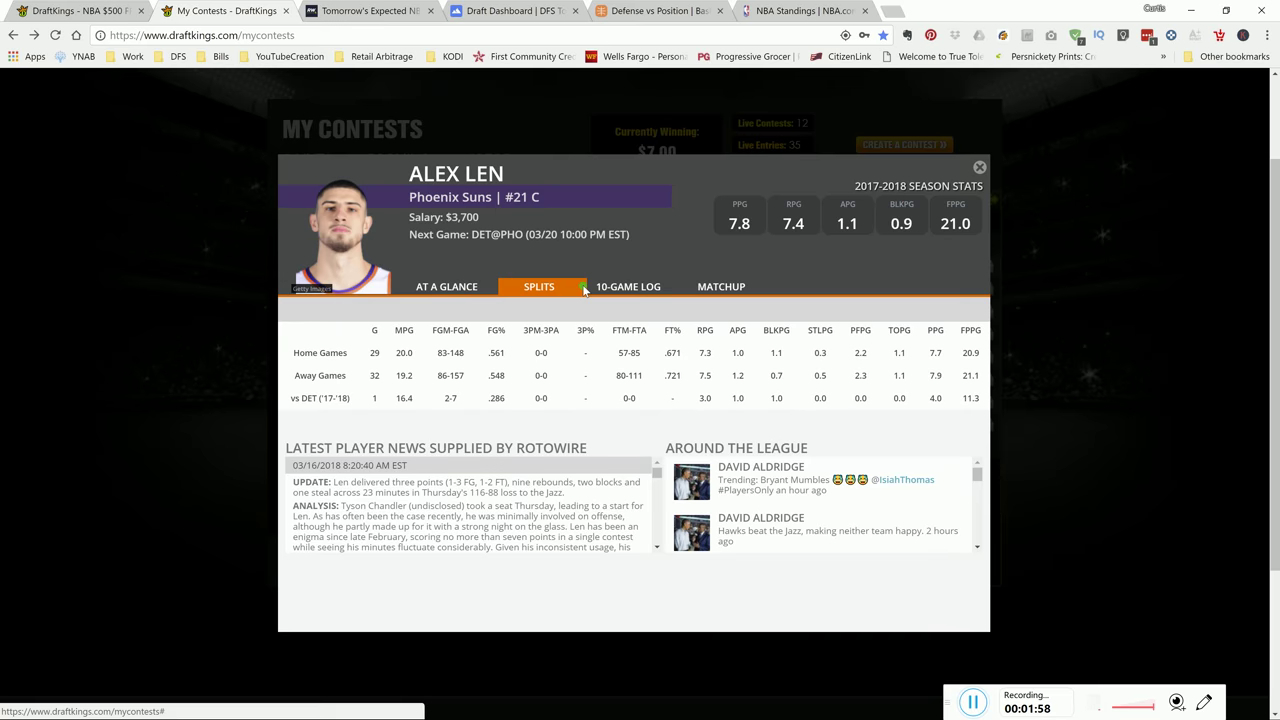
left_click(979, 165)
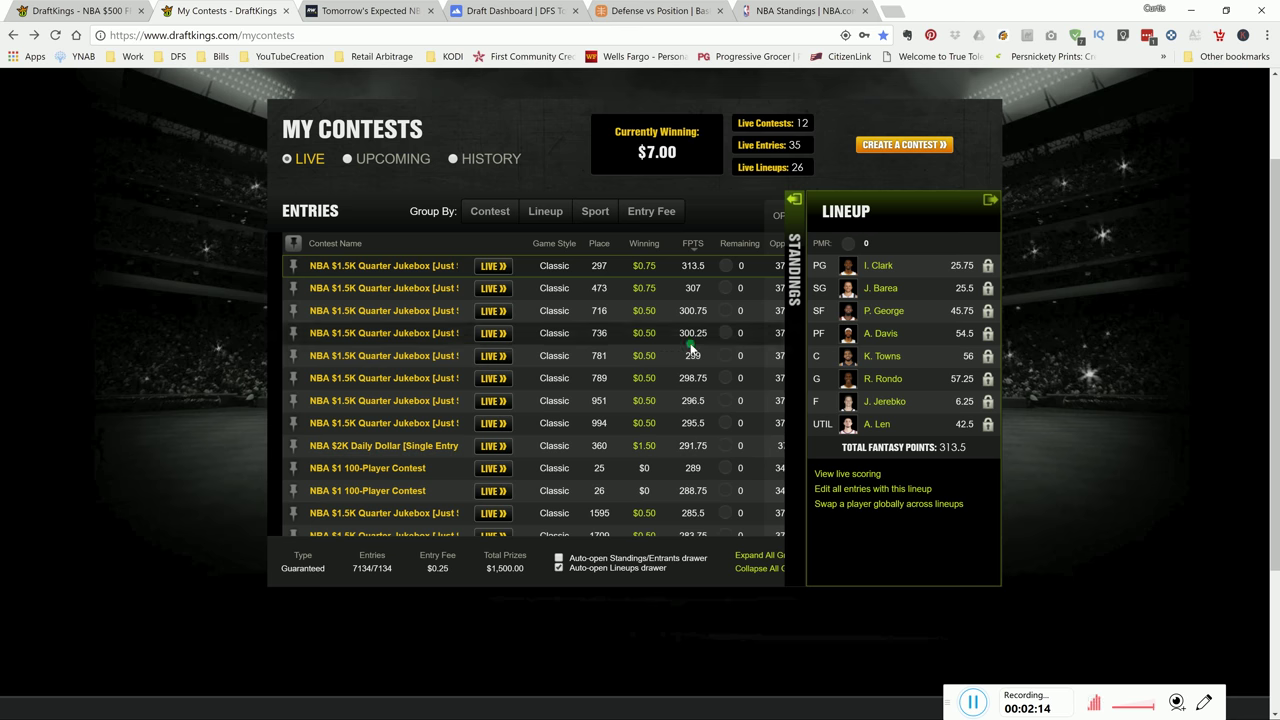
Compare the lineups and player scores of the other live NBA entries in the contest list.
left_click(664, 362)
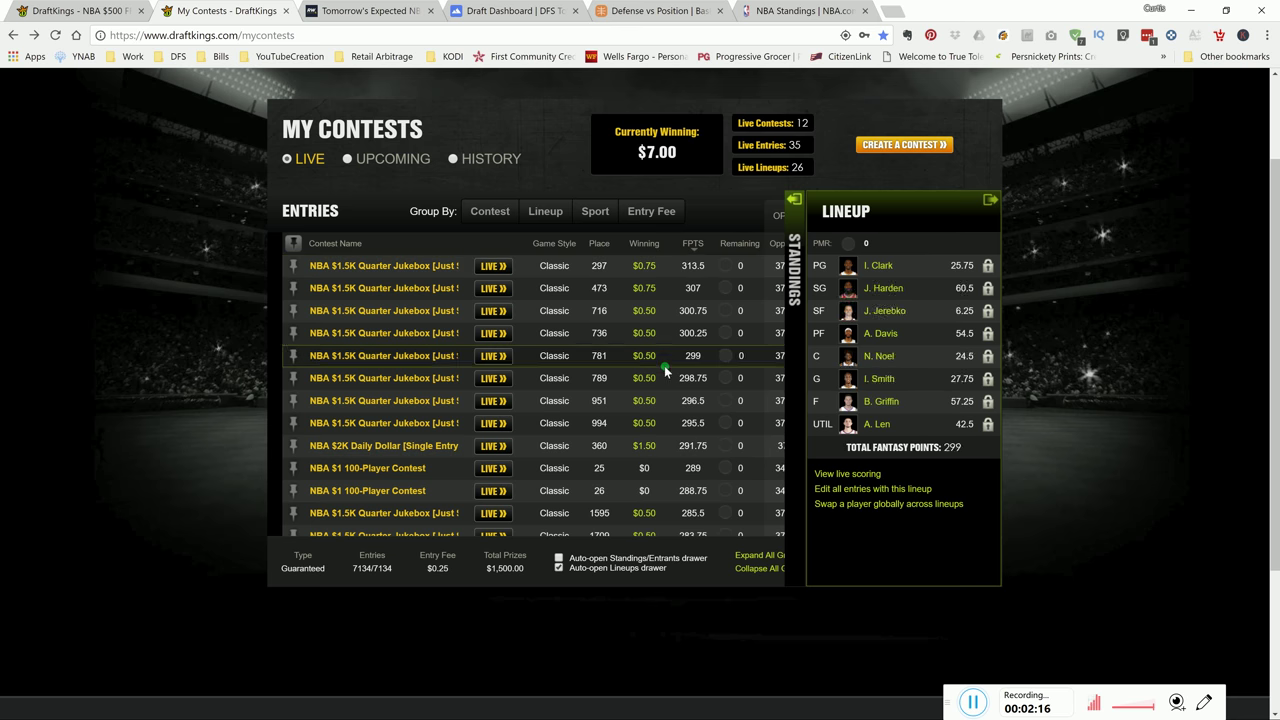
left_click(661, 384)
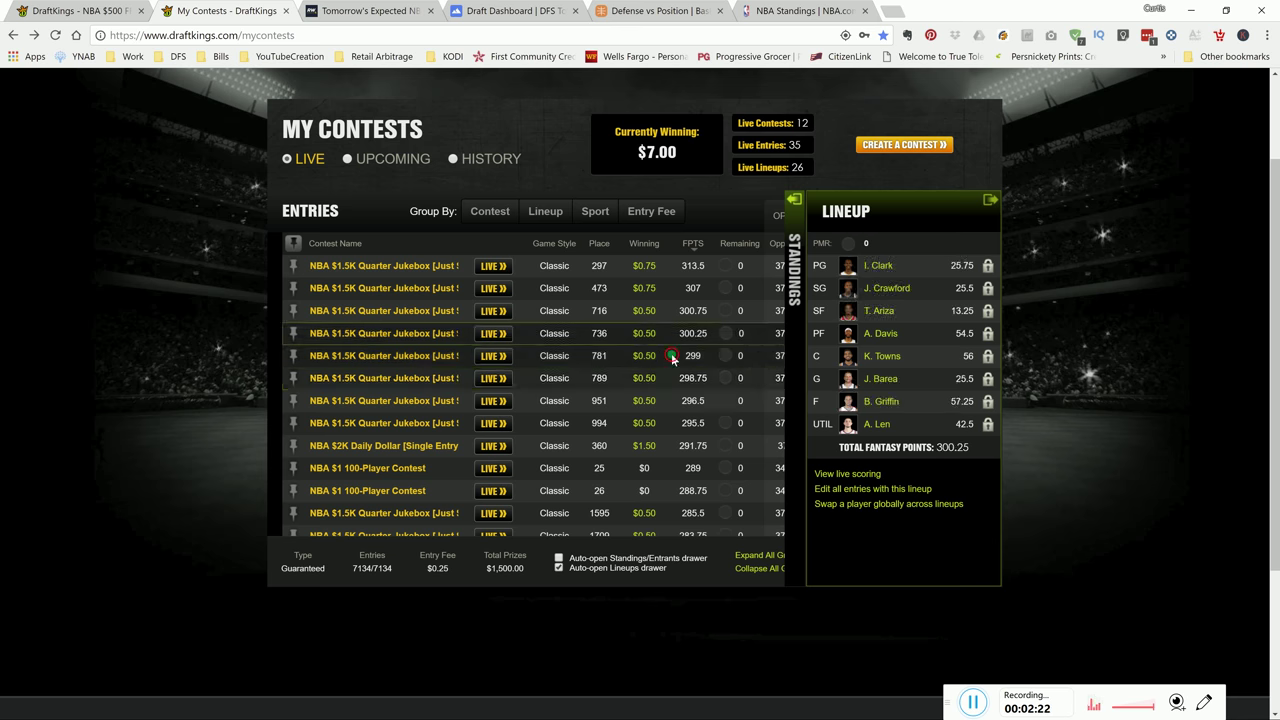
left_click(671, 354)
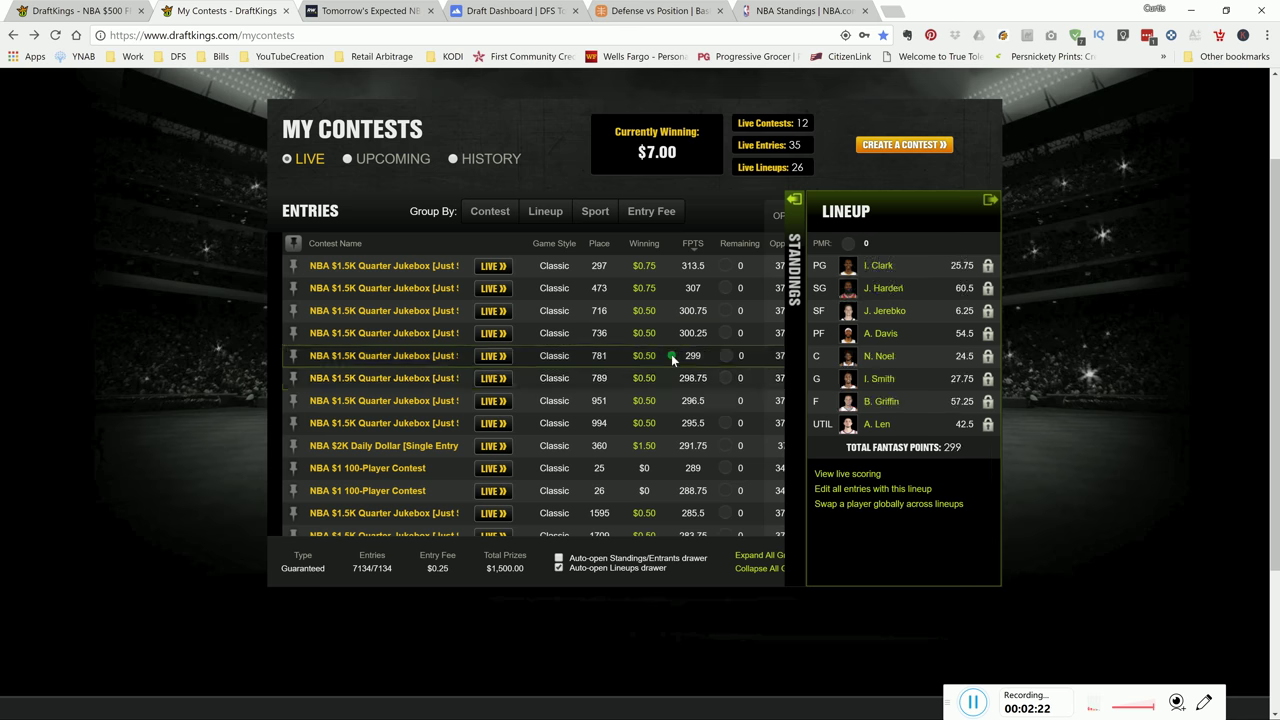
left_click(663, 262)
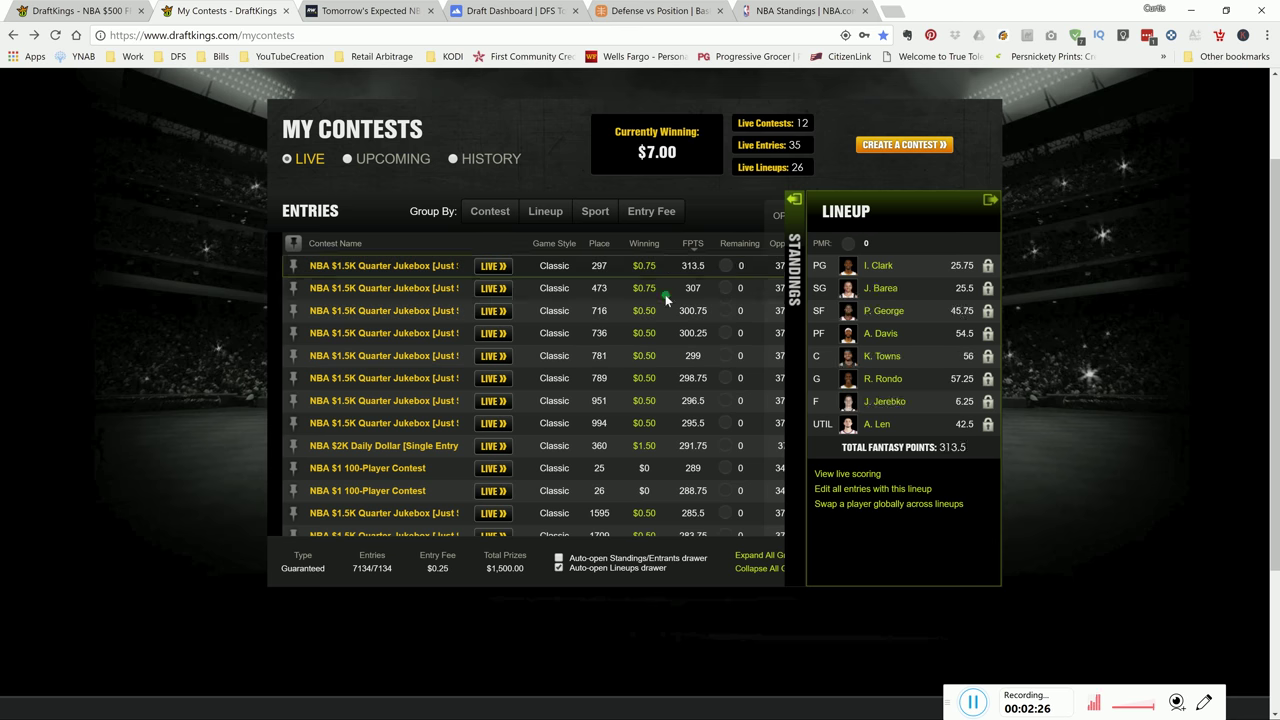
left_click(657, 375)
left_click(651, 470)
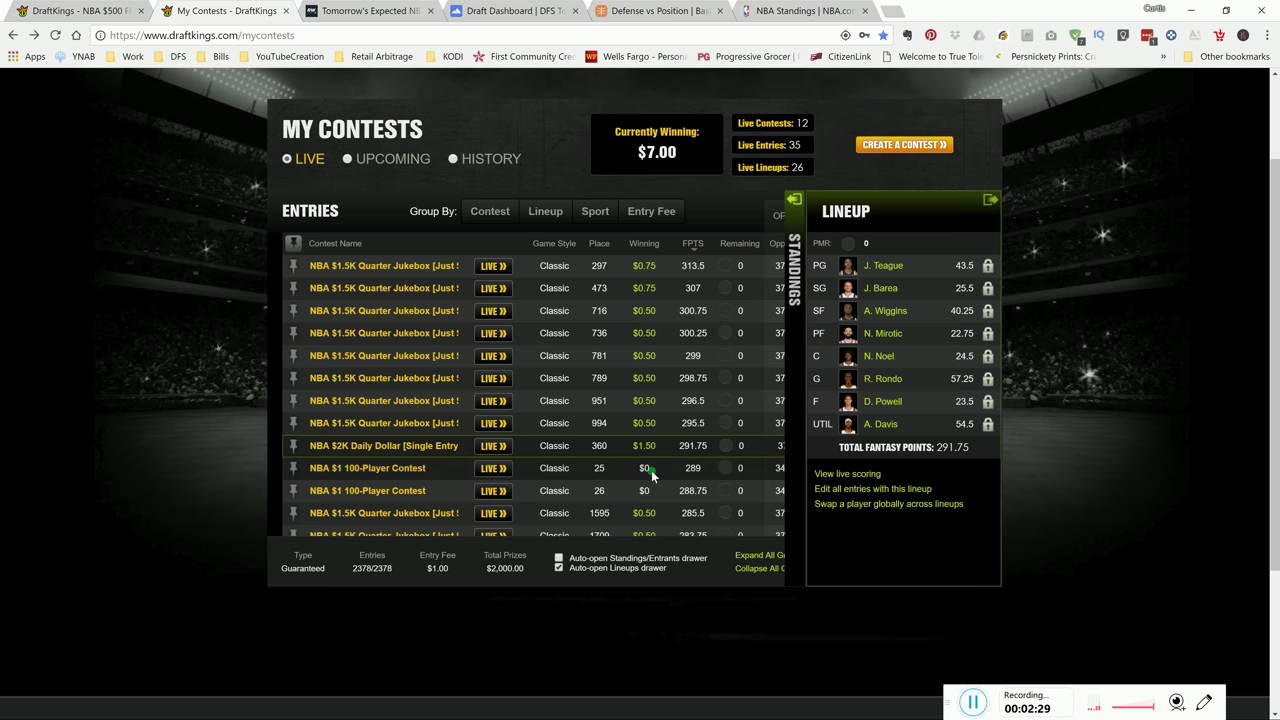
left_click(652, 510)
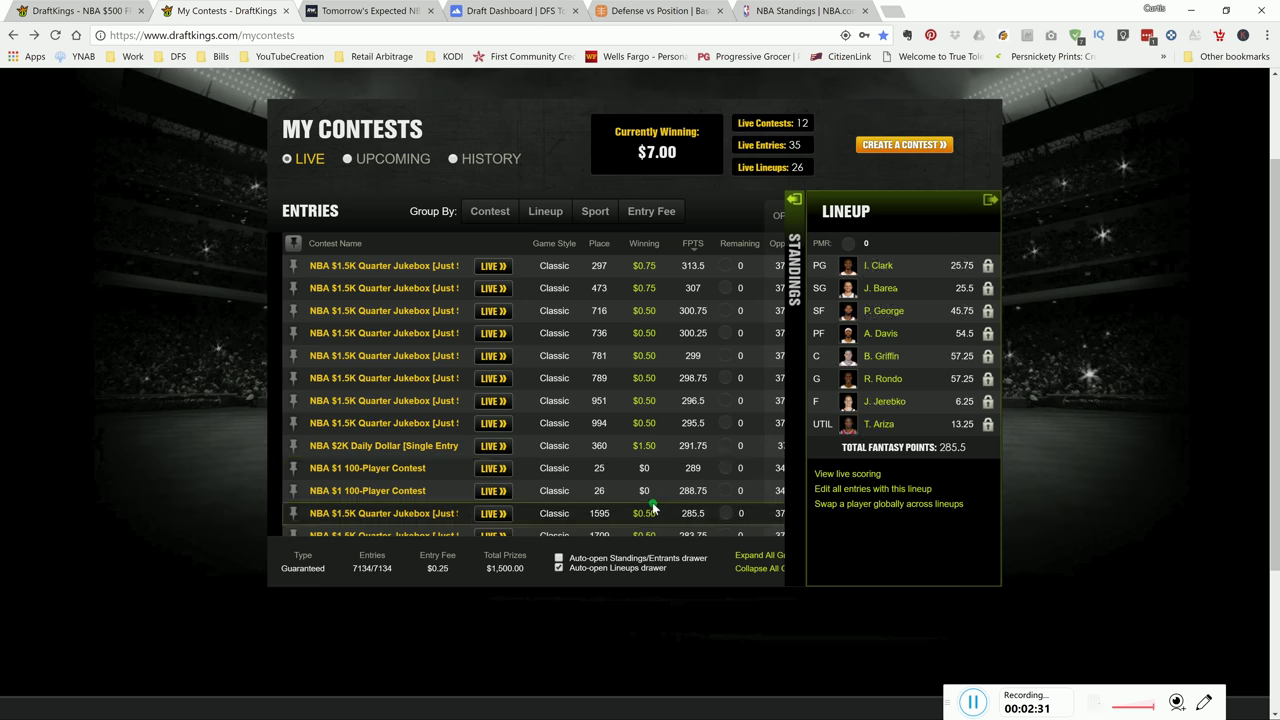
left_click(661, 533)
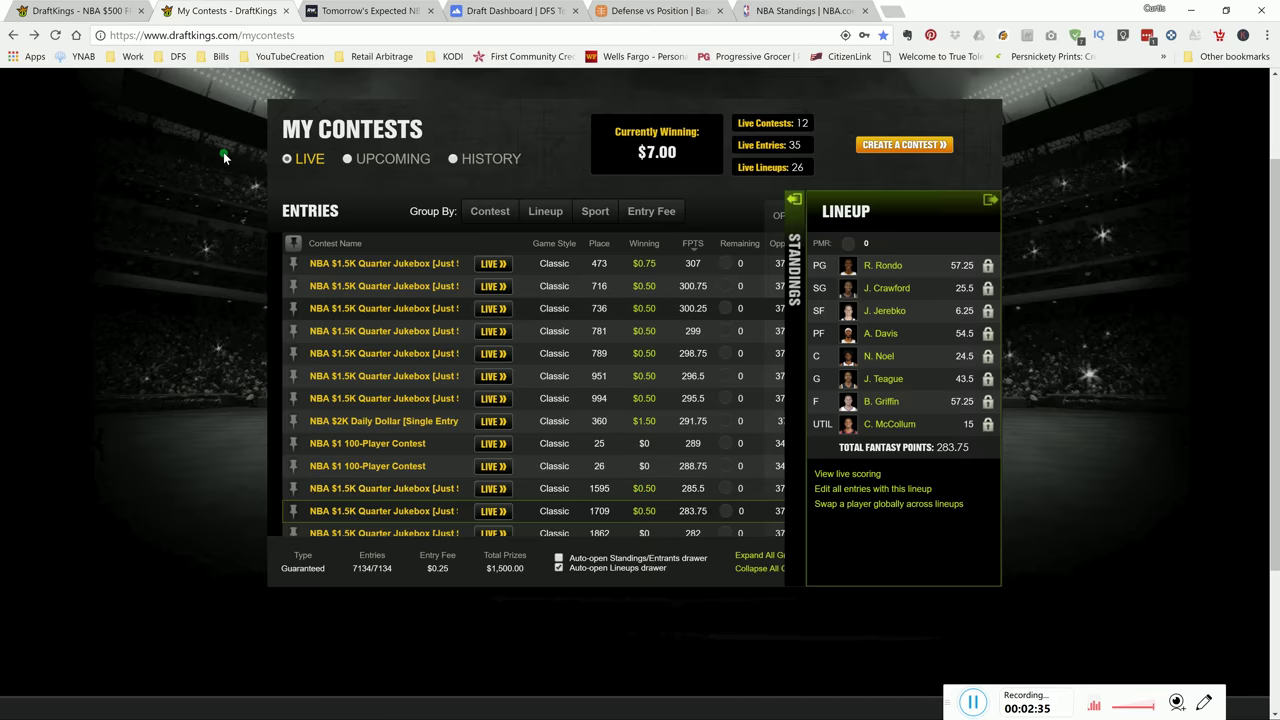
Look over the NBA $500 FREE Contest draft page, then consult Basketball Monster's Defense vs Position table.
left_click(88, 12)
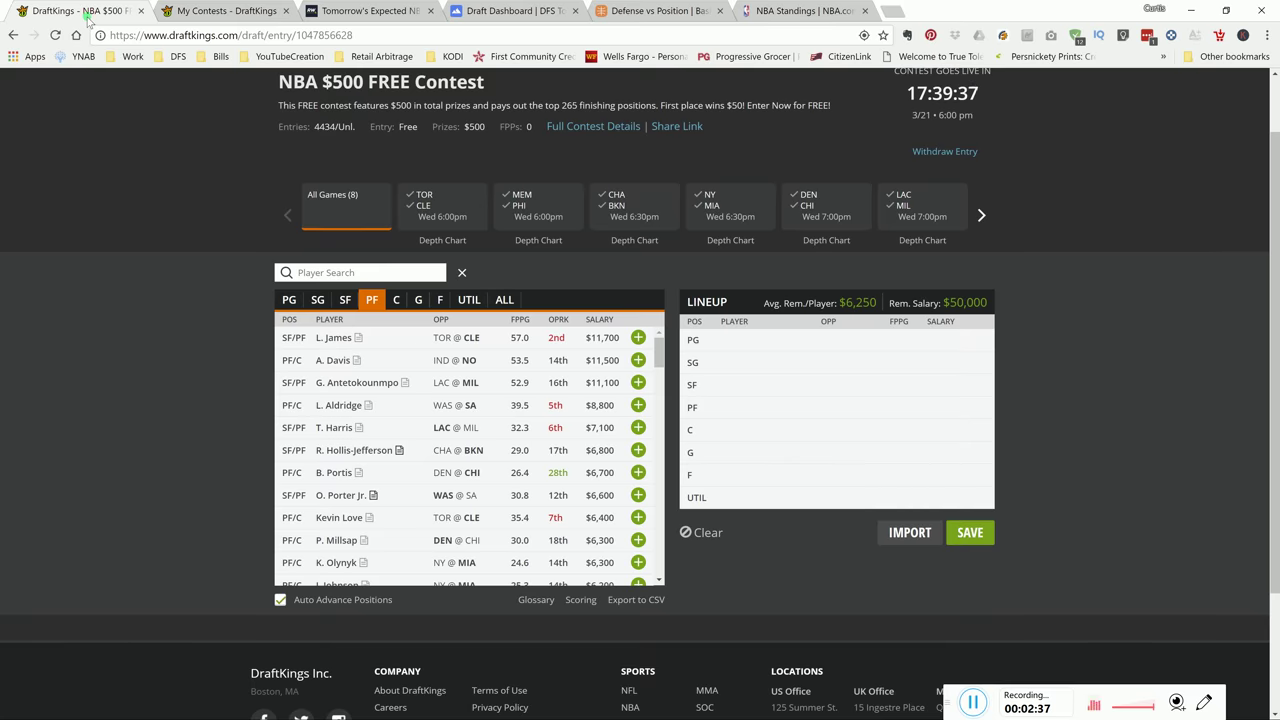
left_click(199, 8)
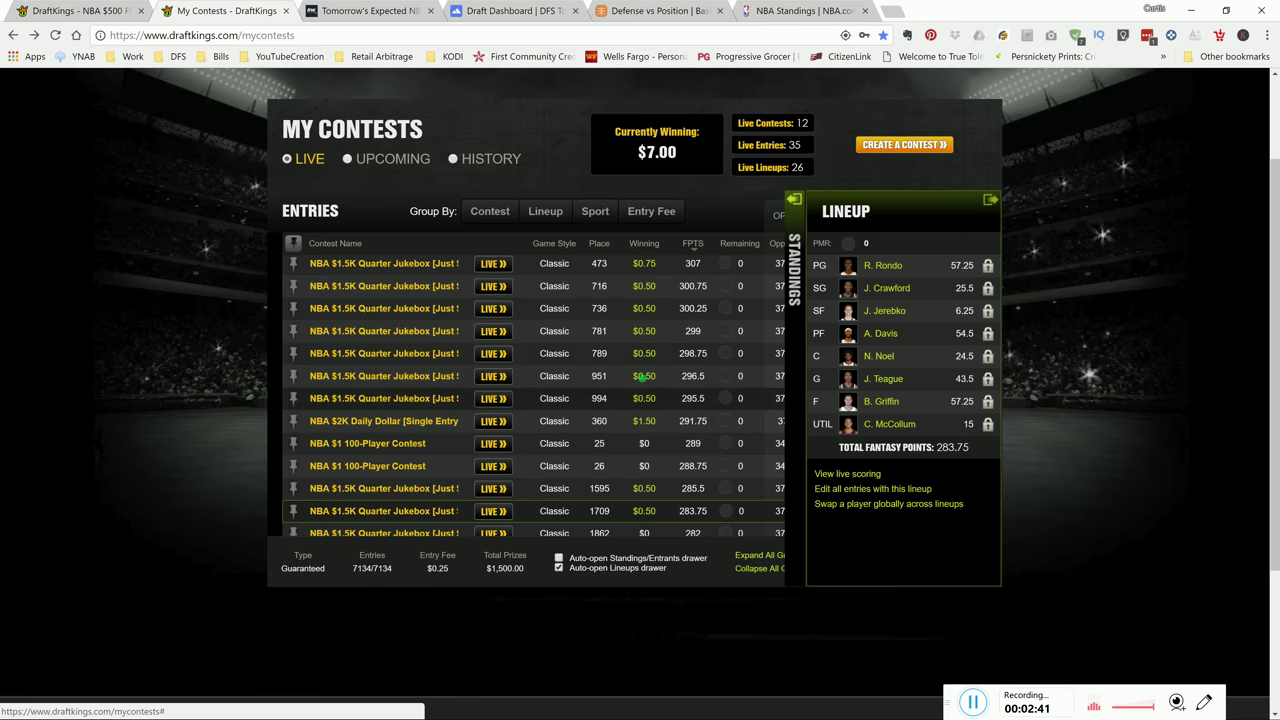
left_click(648, 12)
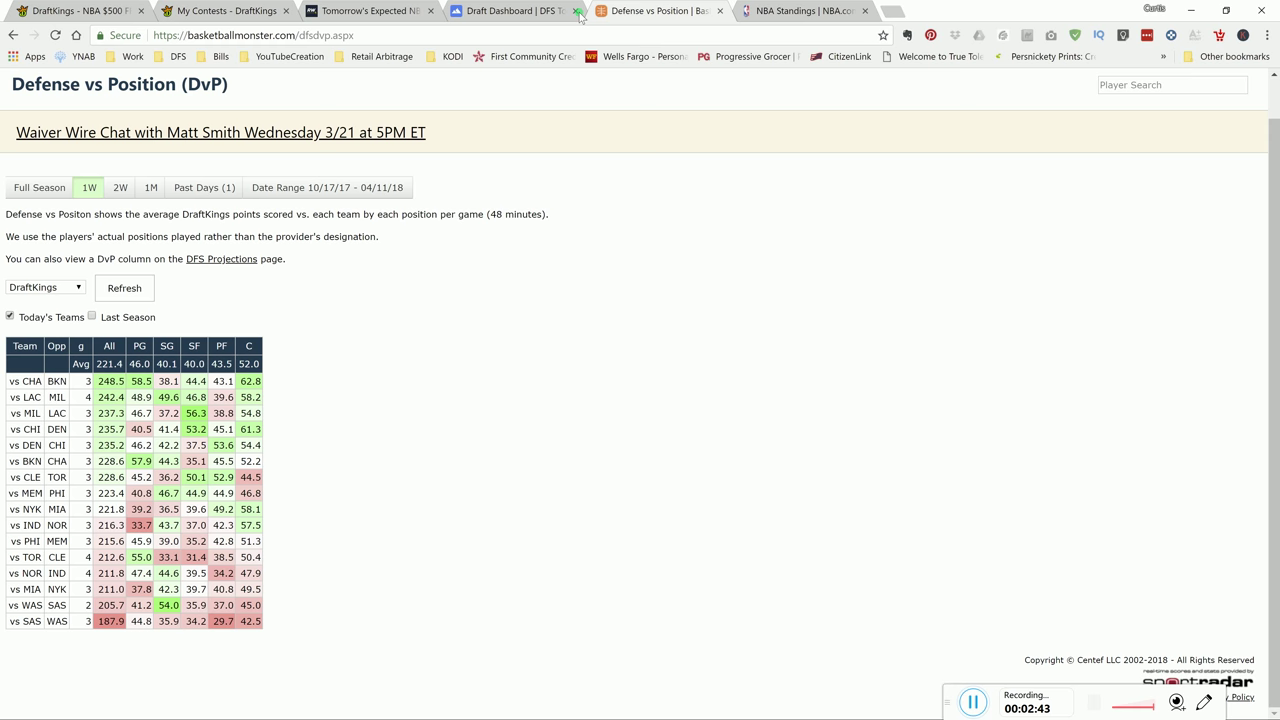
Switch to DraftDashboard, open the Position Optimizer for NBA and review the ranked point guards and maximum depth chart setting.
left_click(520, 14)
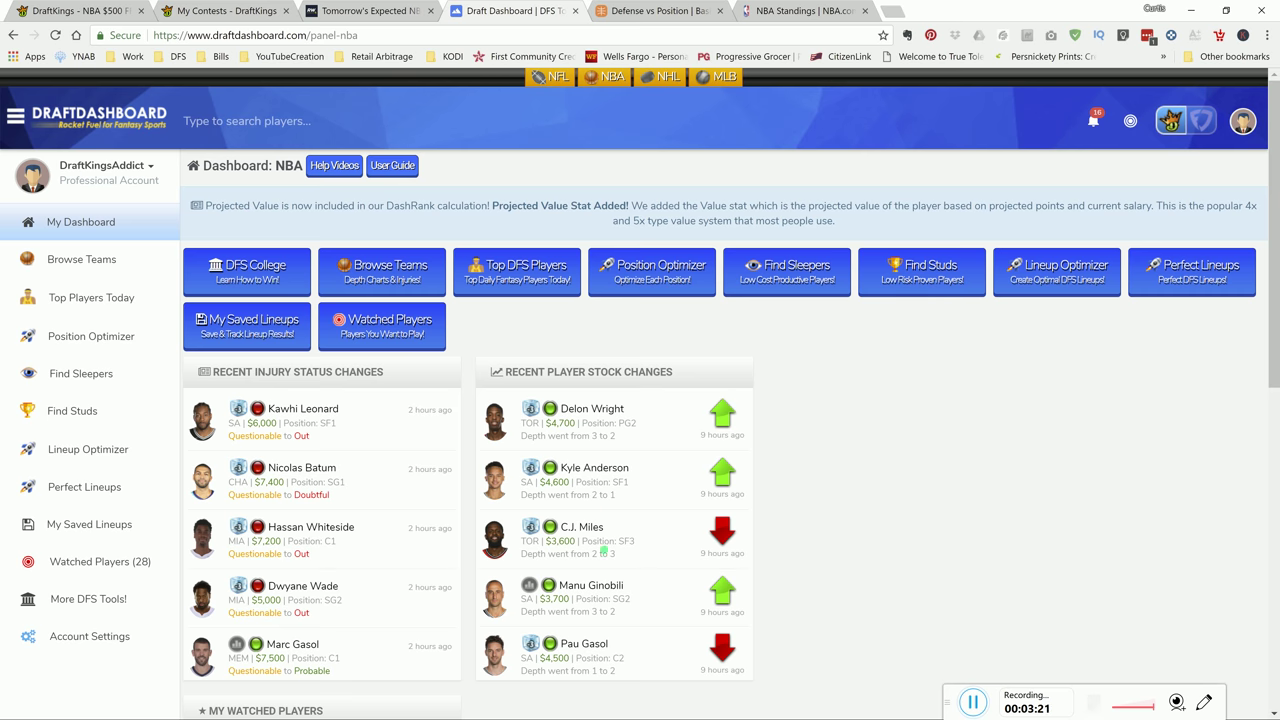
left_click(660, 283)
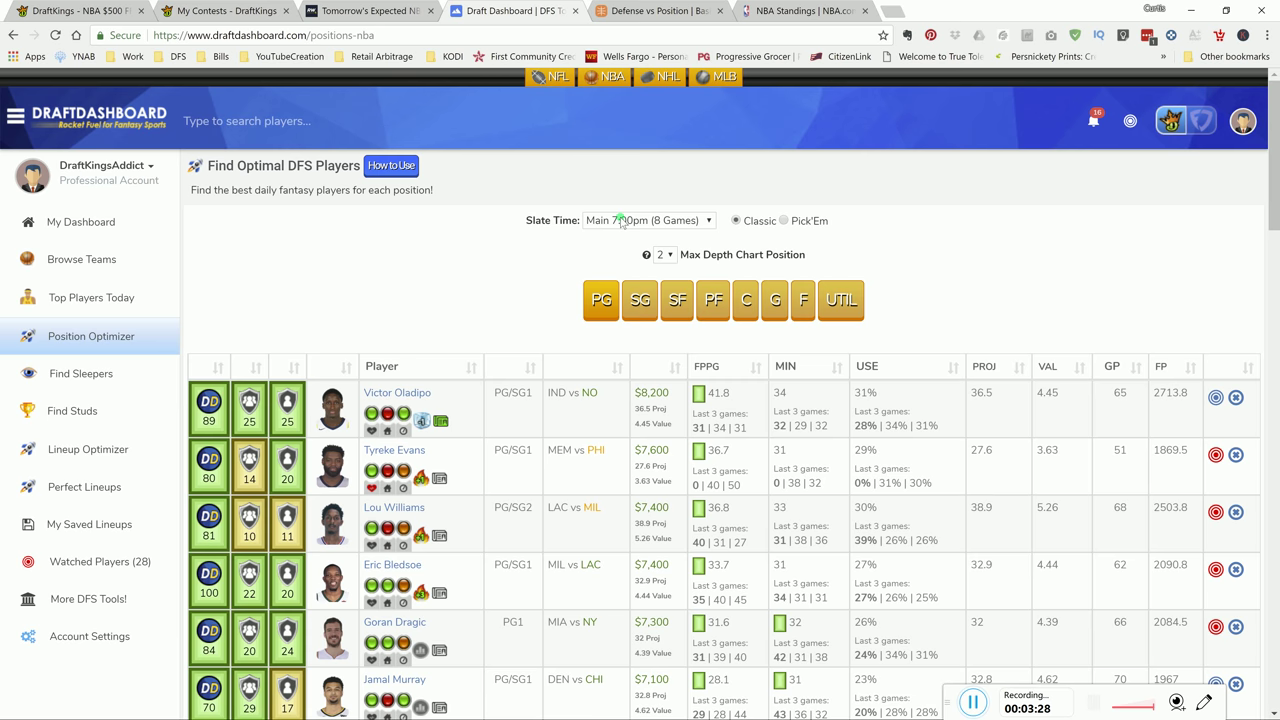
left_click(671, 256)
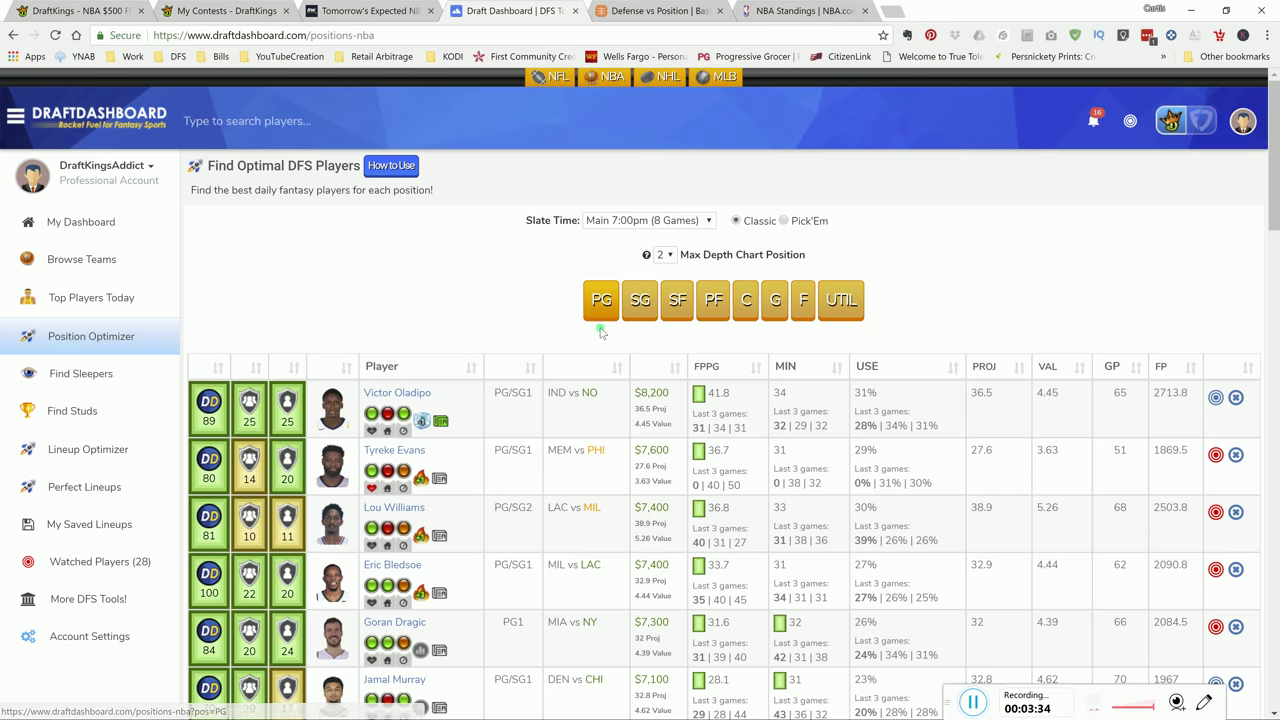
scroll(600, 335, "down", 1)
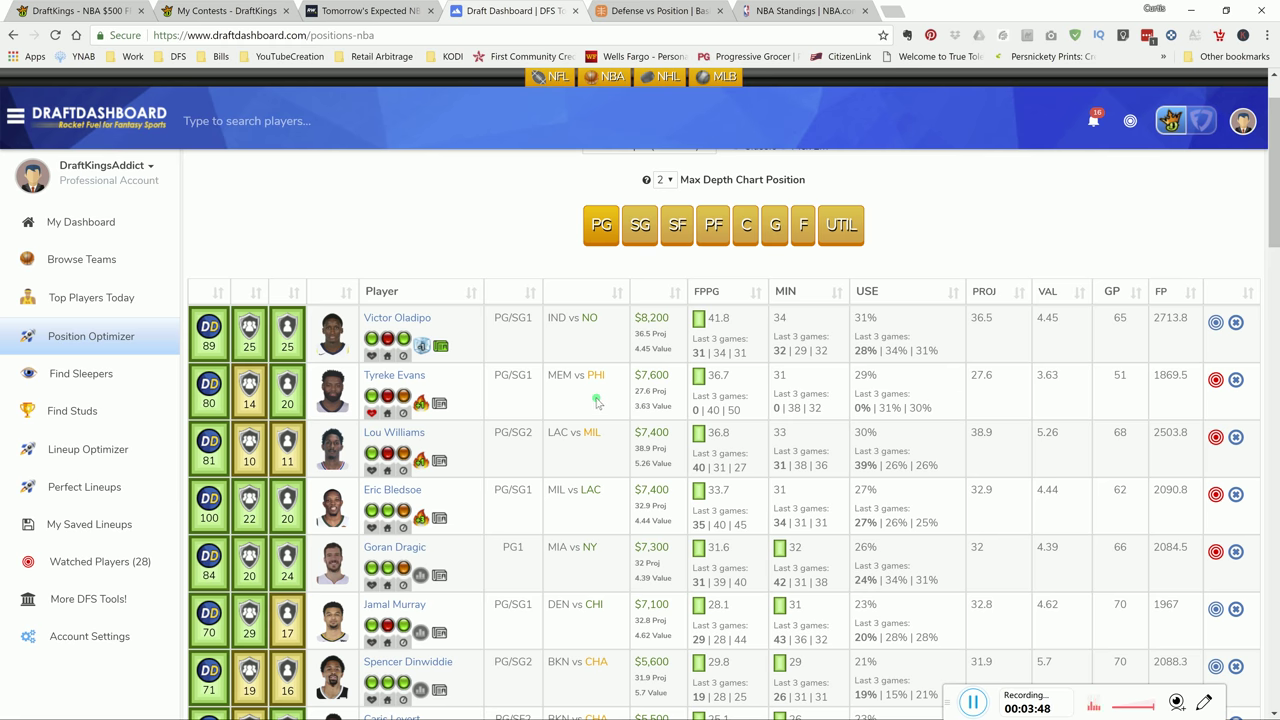
scroll(605, 400, "down", 1)
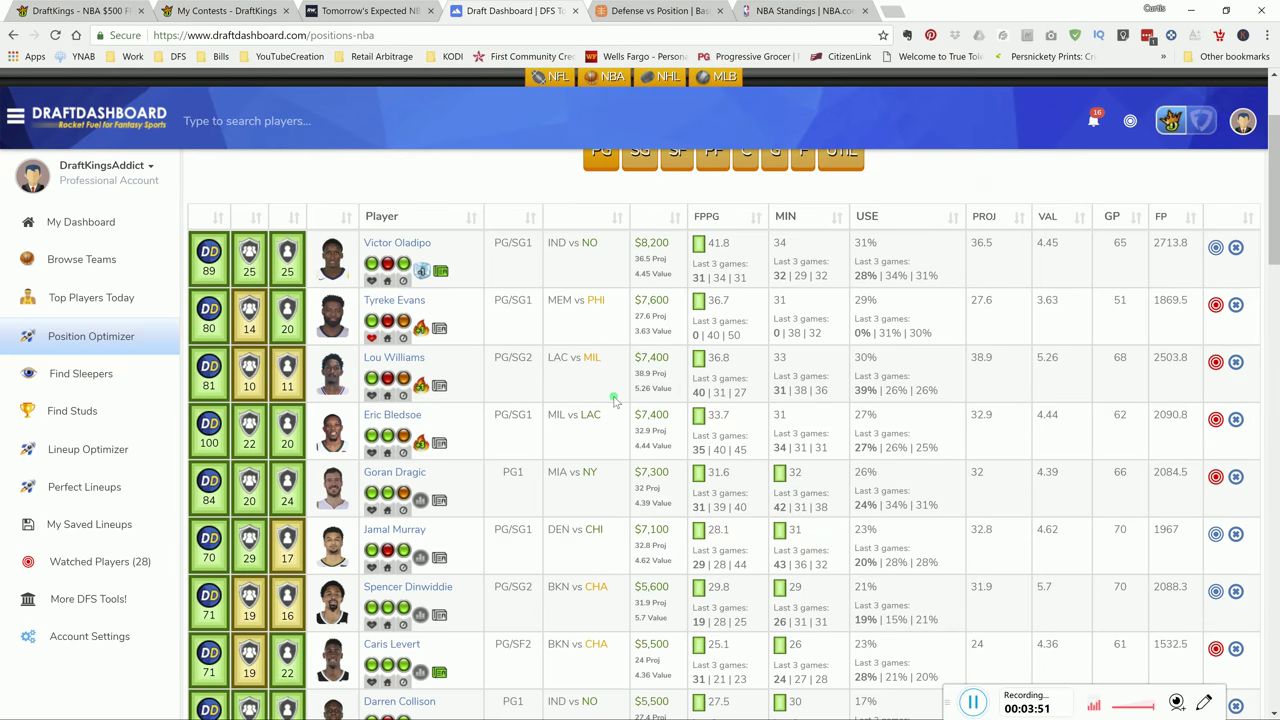
scroll(615, 400, "down", 1)
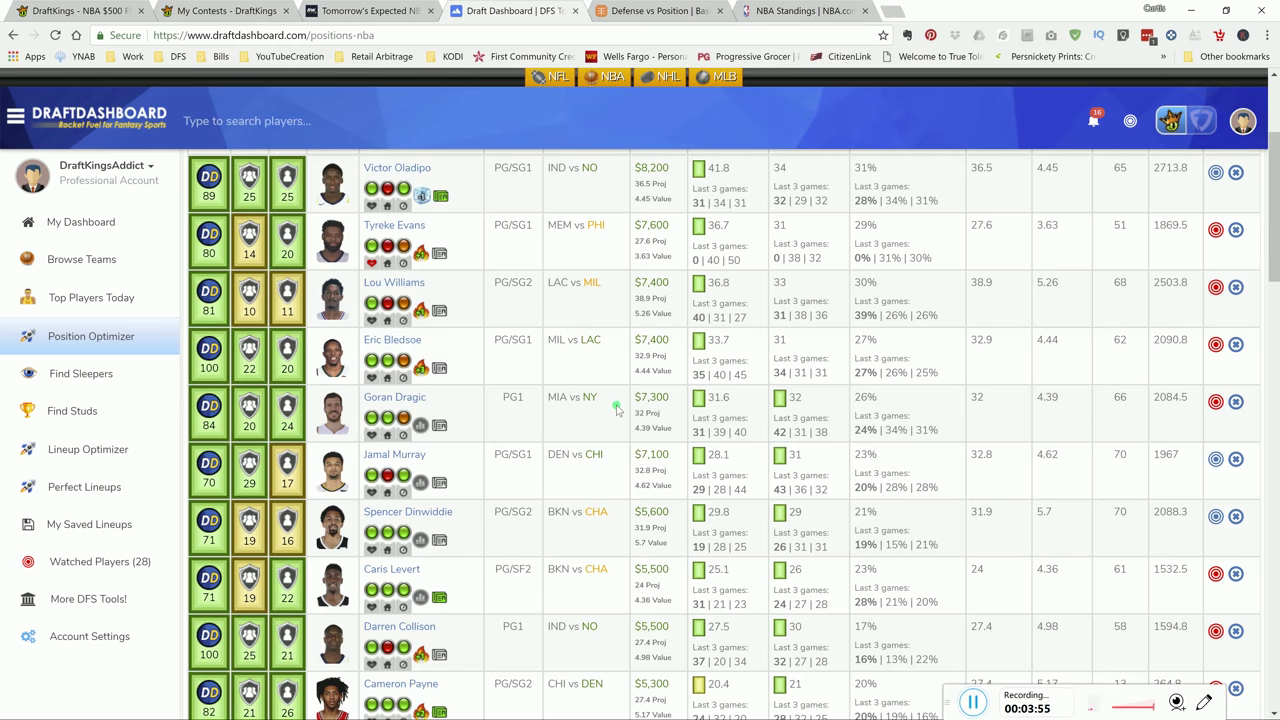
Sort the point guards by projected value, highest first.
scroll(1150, 320, "up", 1)
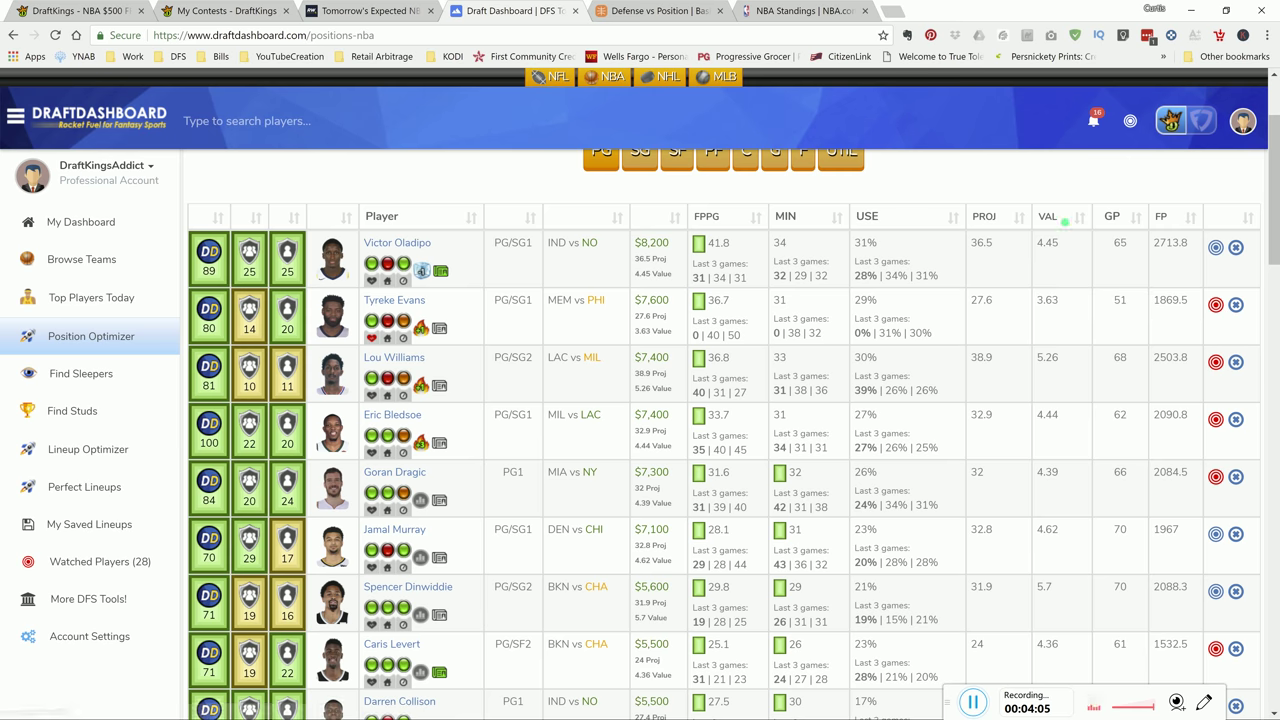
left_click(1082, 217)
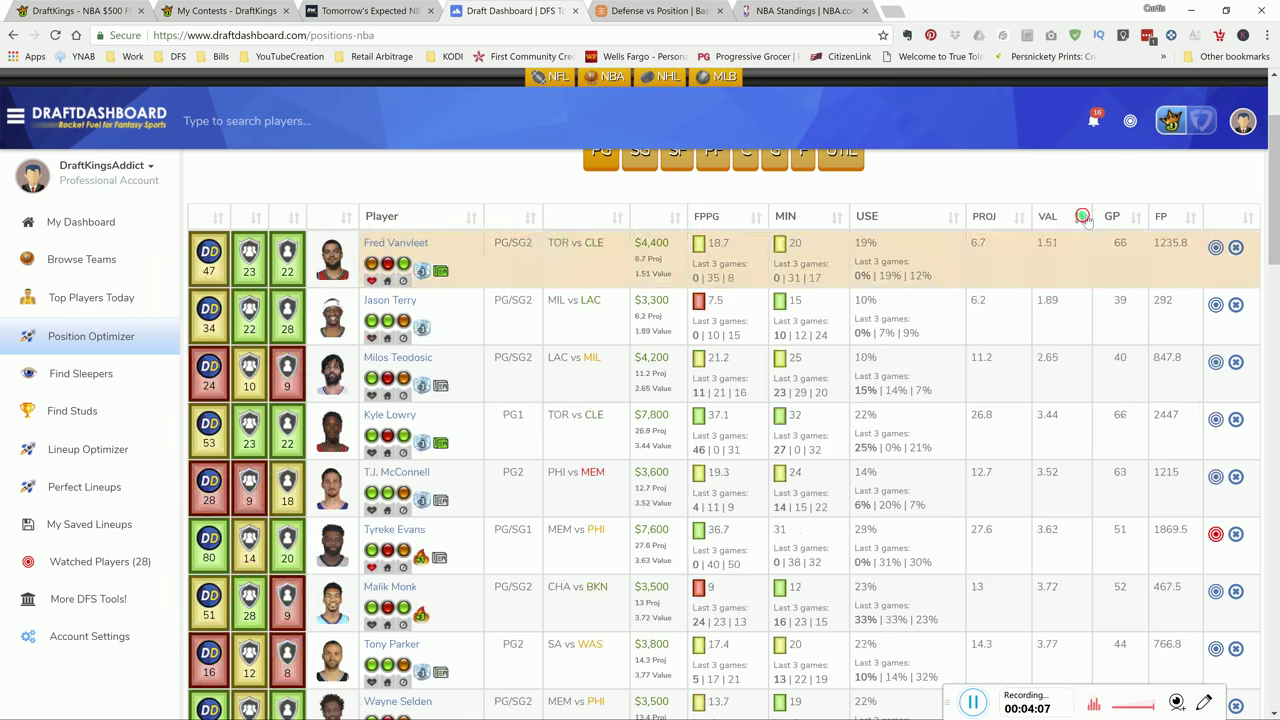
left_click(1082, 217)
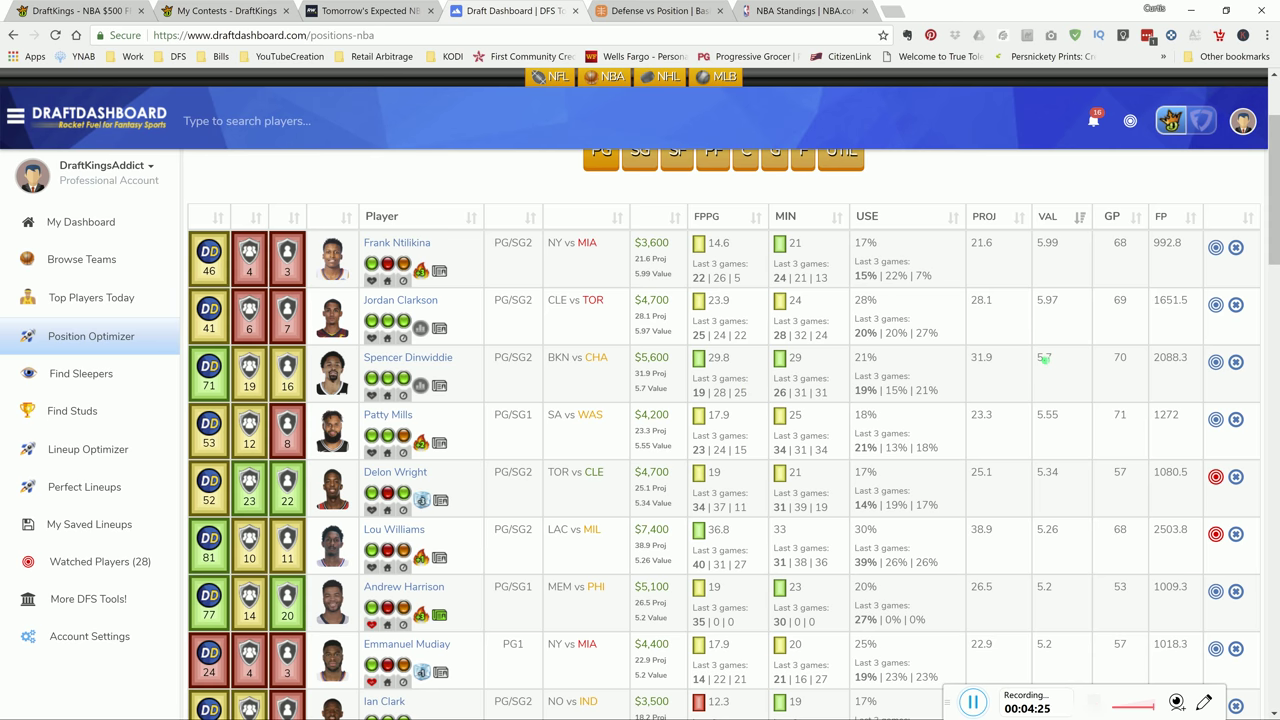
Open the NBA Lineup Optimizer and check the last 7 days scoring history of Allen Crabbe and DeMarre Carroll.
left_click(135, 452)
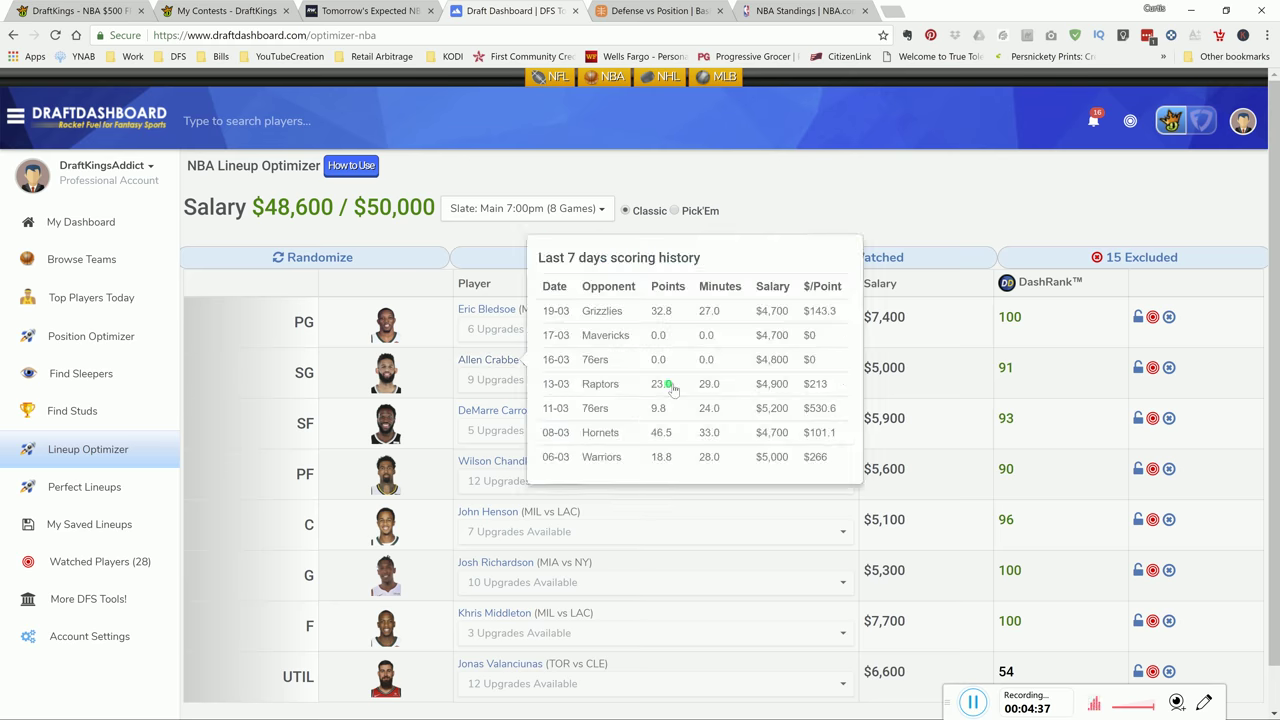
scroll(674, 456, "down", 1)
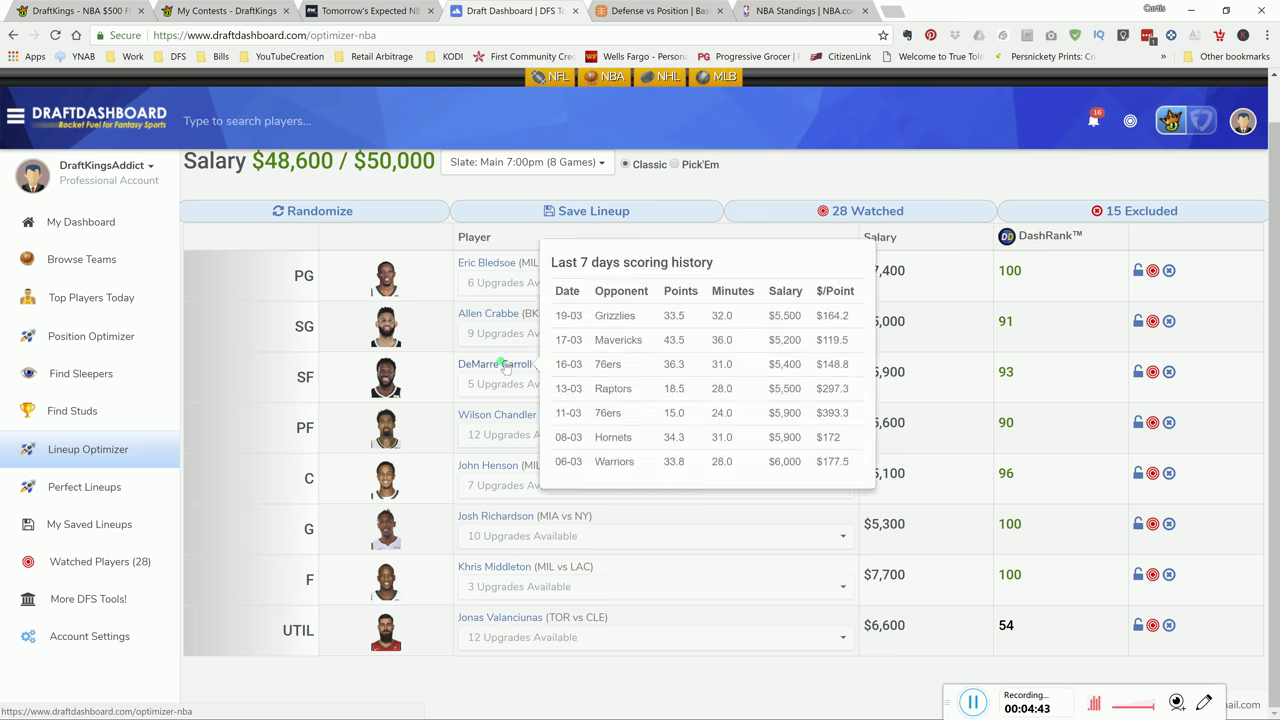
mouse_move(519, 316)
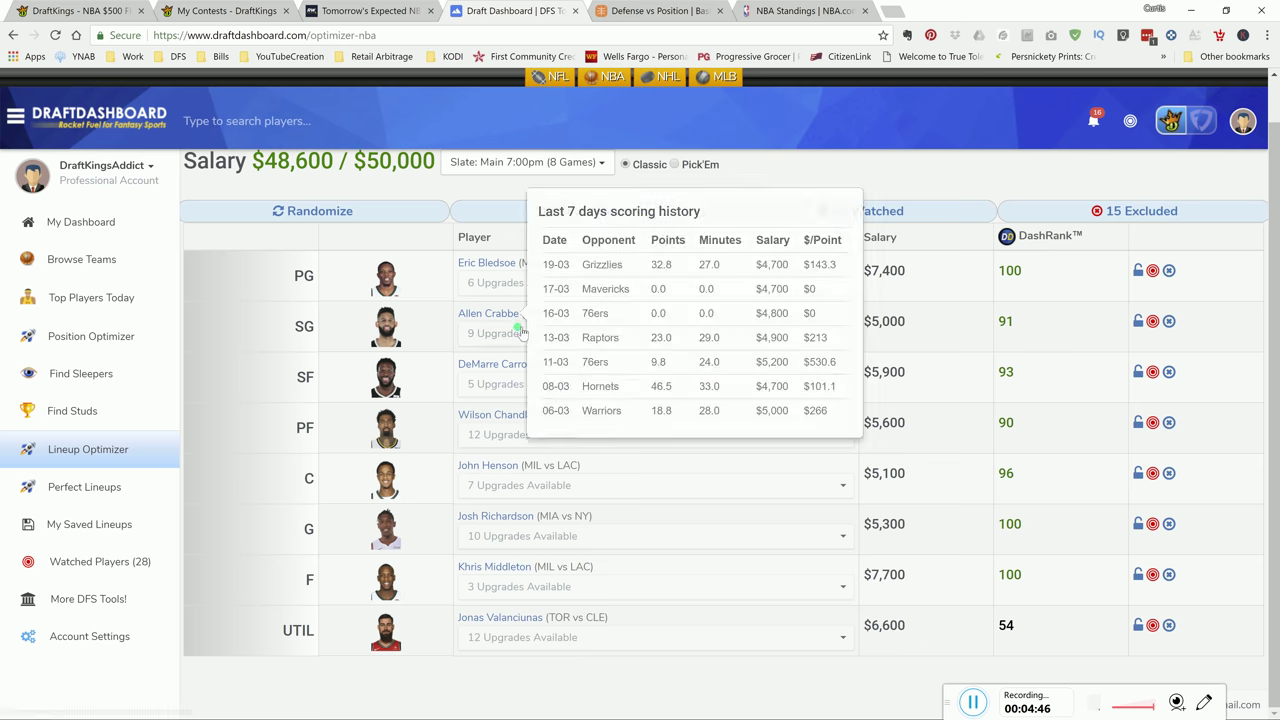
mouse_move(519, 398)
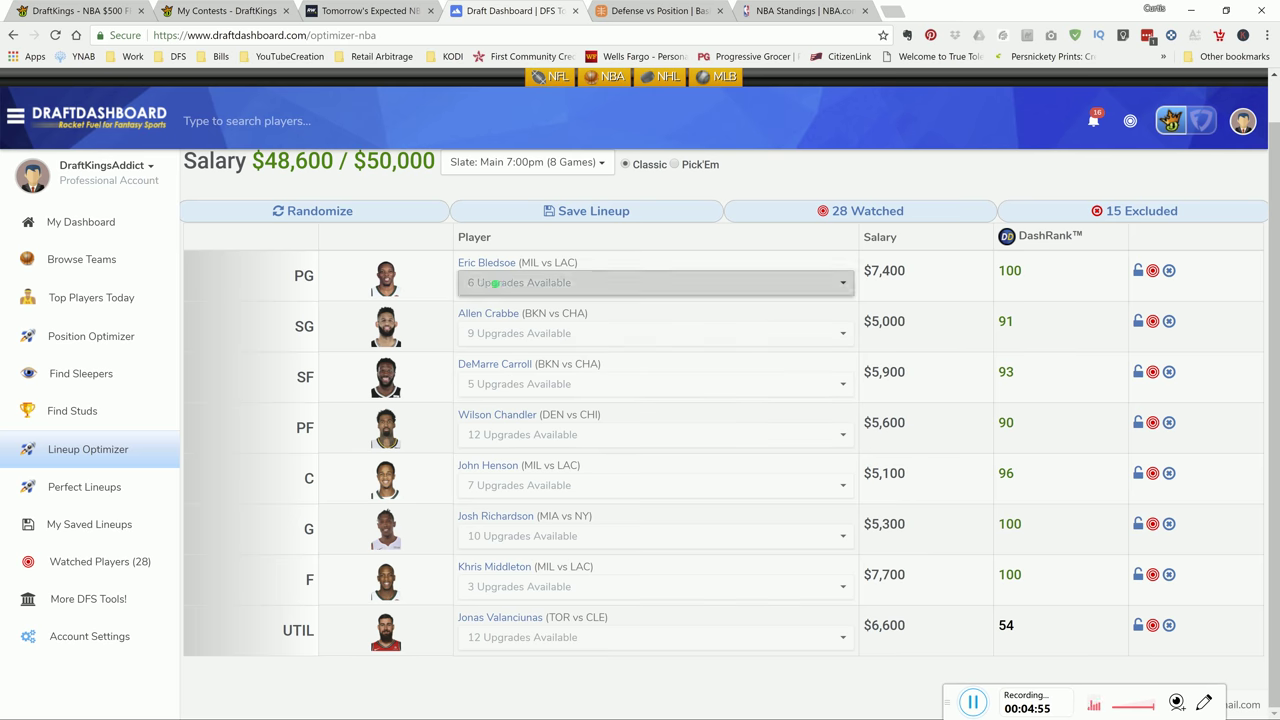
Review the upgrade options for the point guard slot held by Eric Bledsoe, comparing salaries and DashRank scores without changing the pick.
left_click(499, 286)
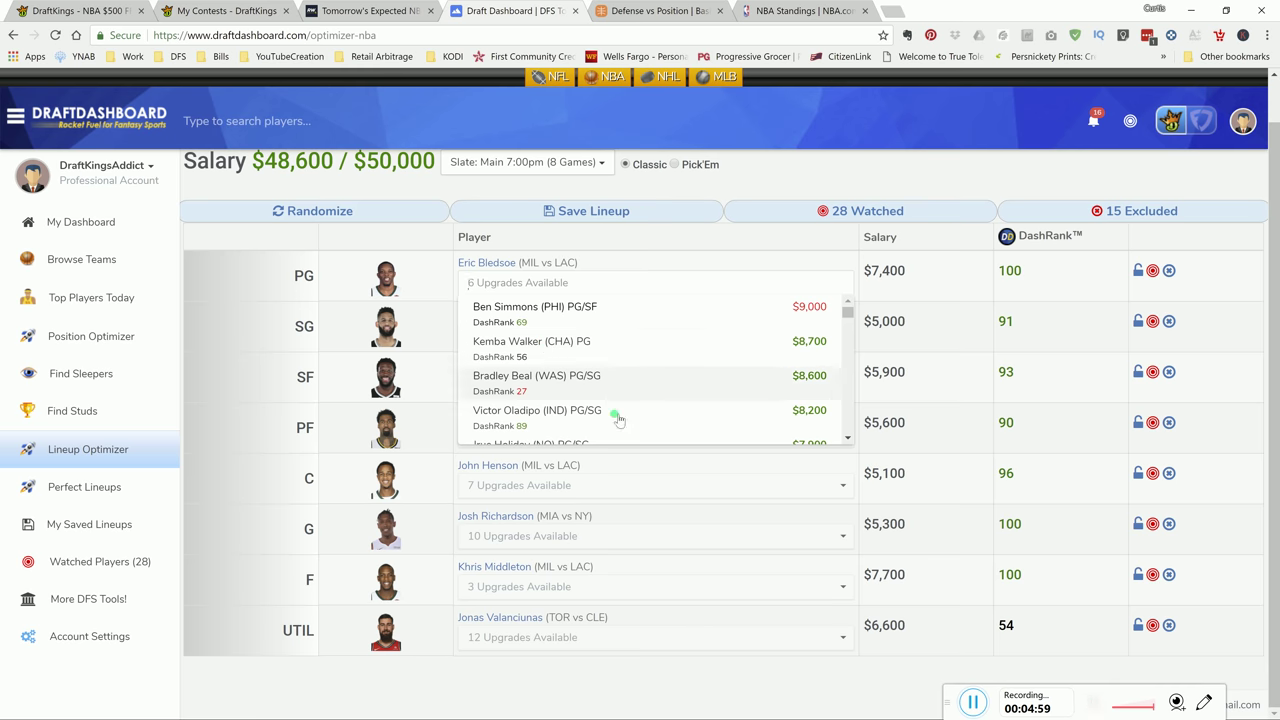
scroll(605, 428, "down", 1)
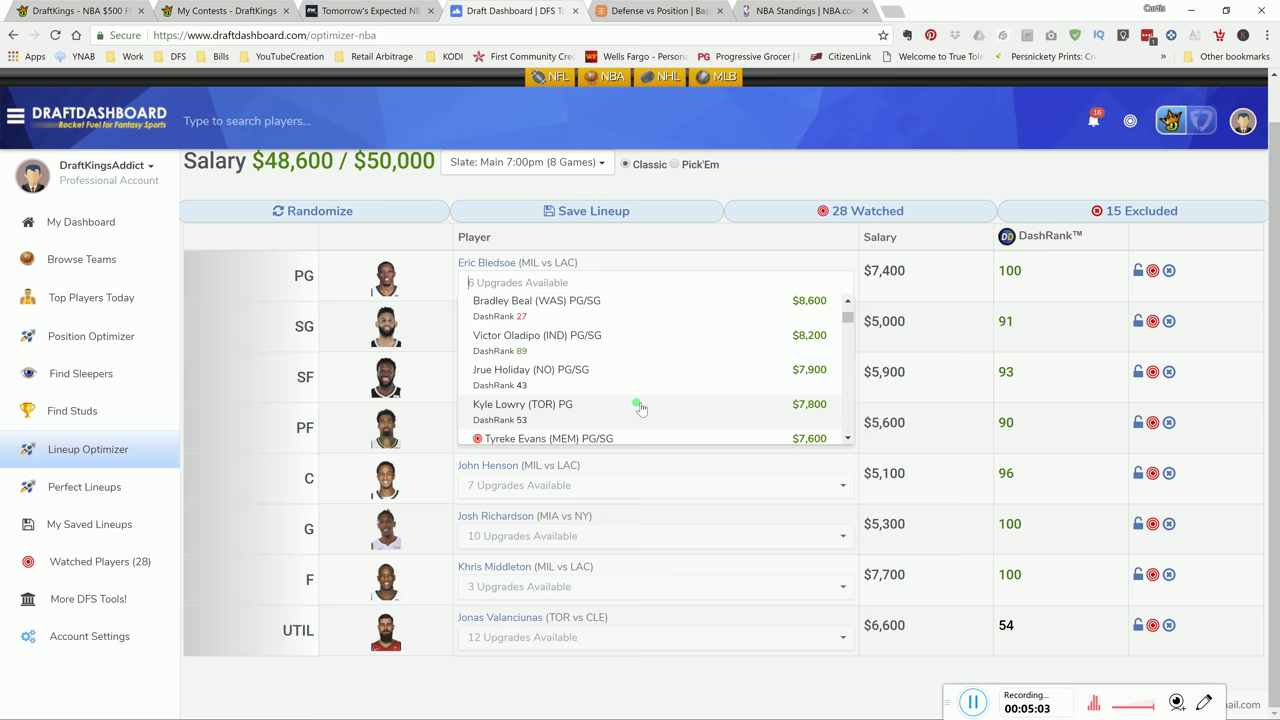
scroll(640, 408, "down", 2)
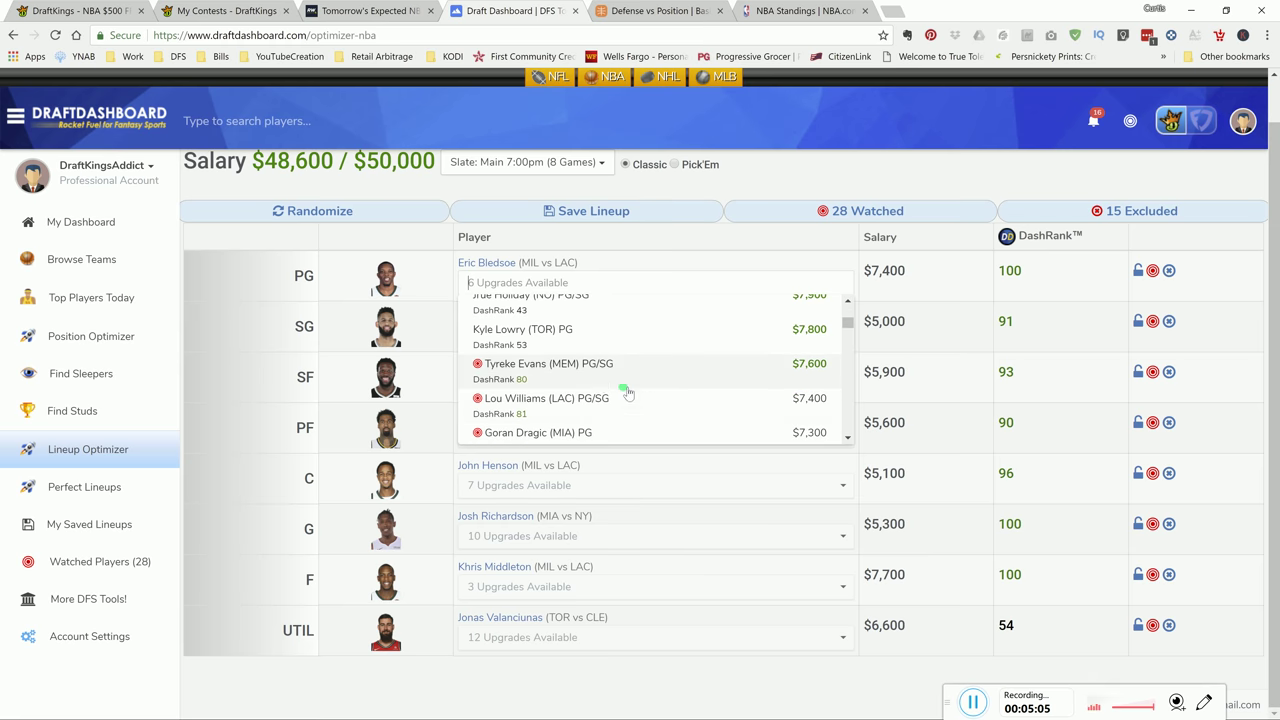
scroll(628, 395, "down", 3)
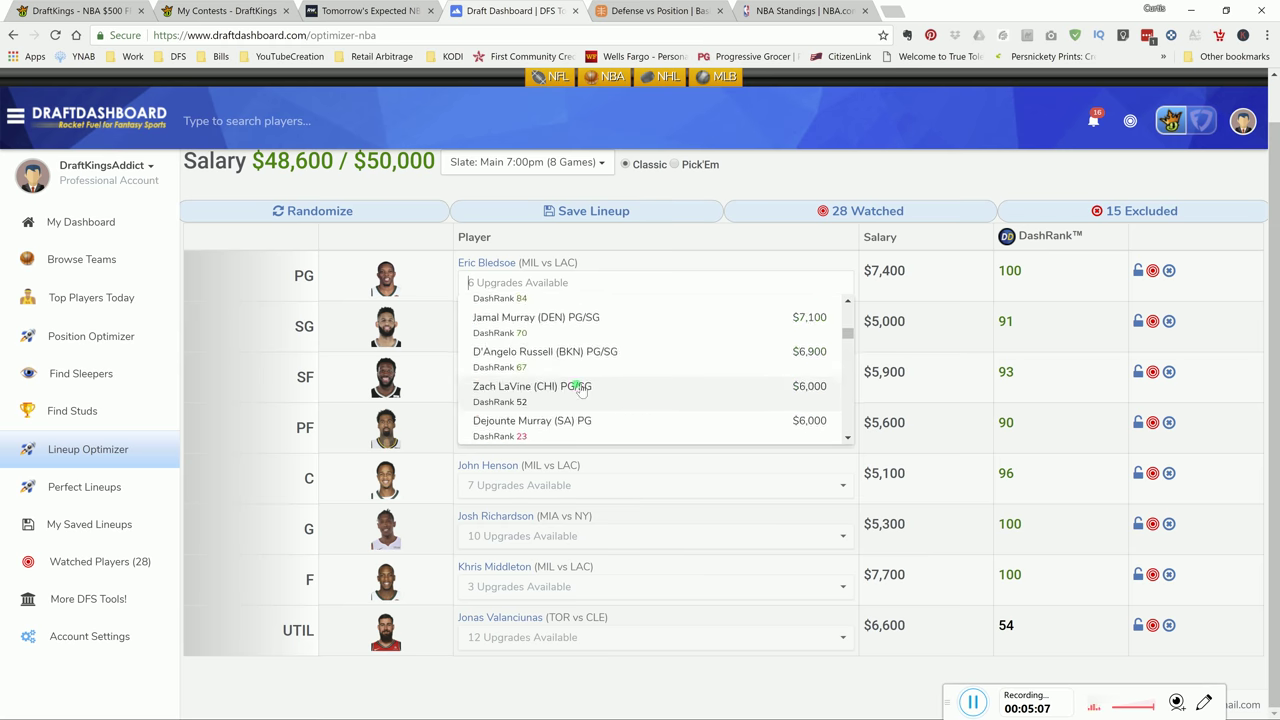
scroll(594, 396, "up", 1)
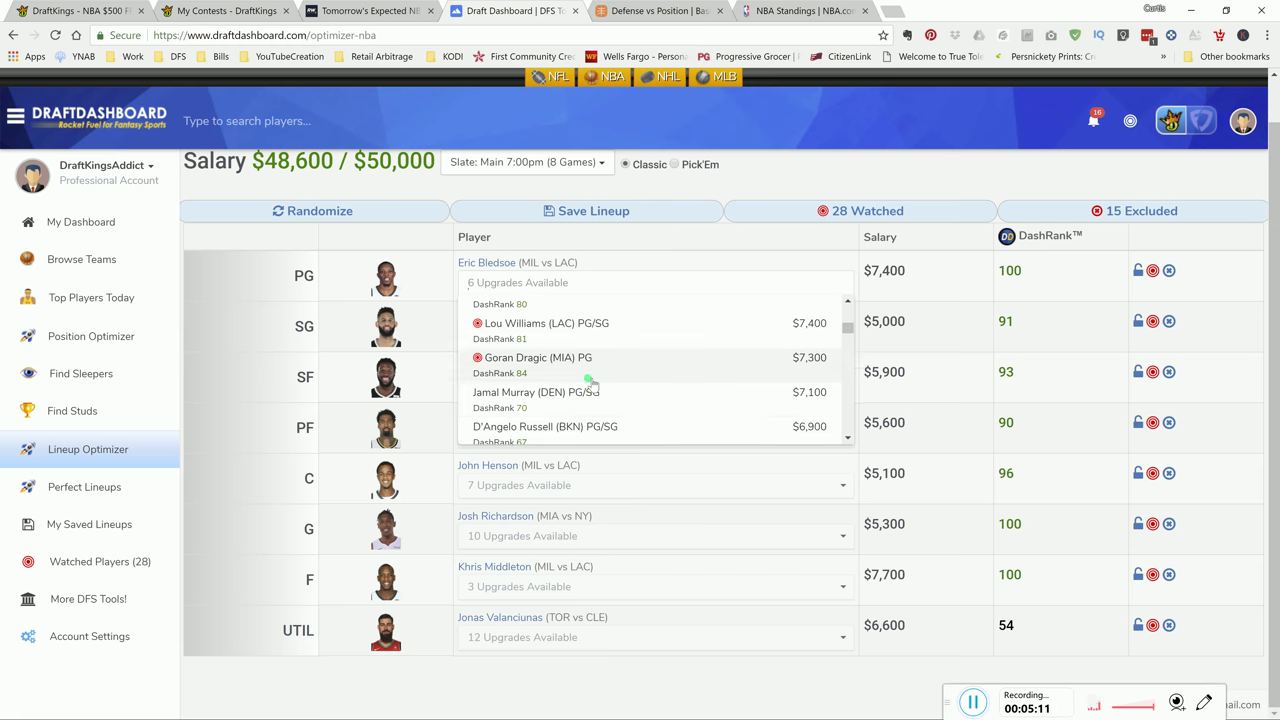
scroll(614, 372, "up", 5)
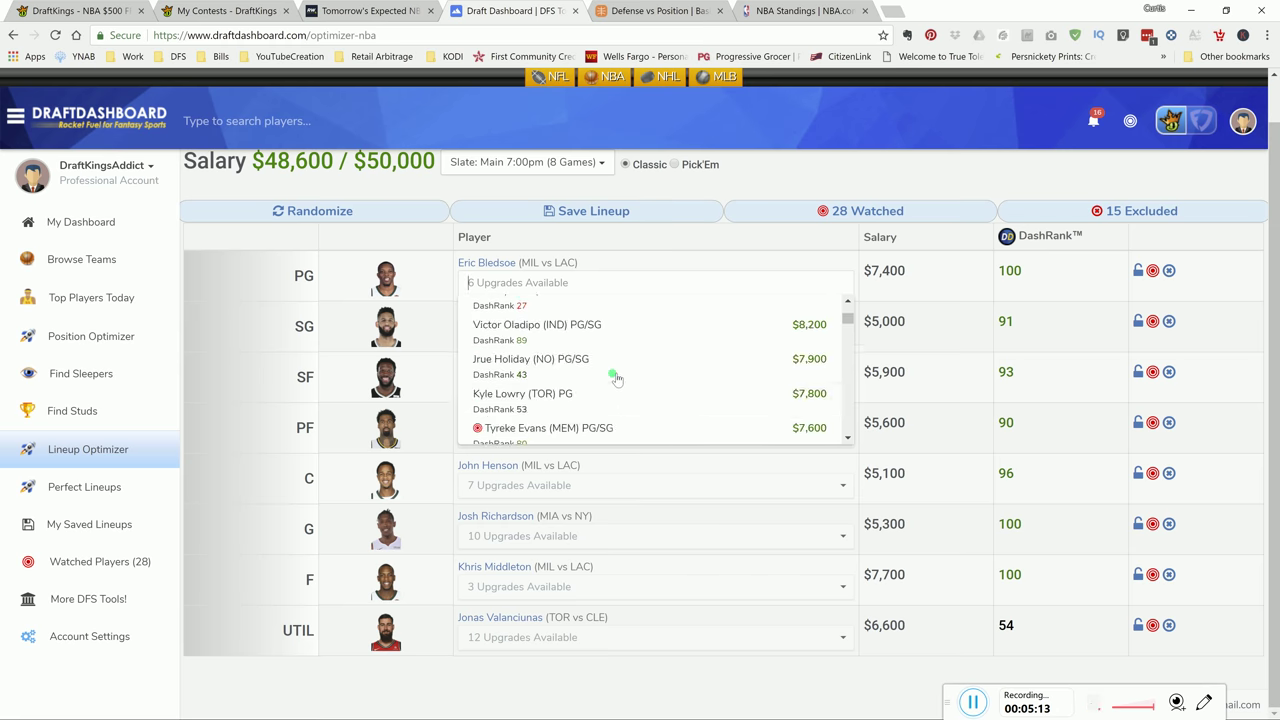
scroll(243, 290, "up", 2)
left_click(245, 328)
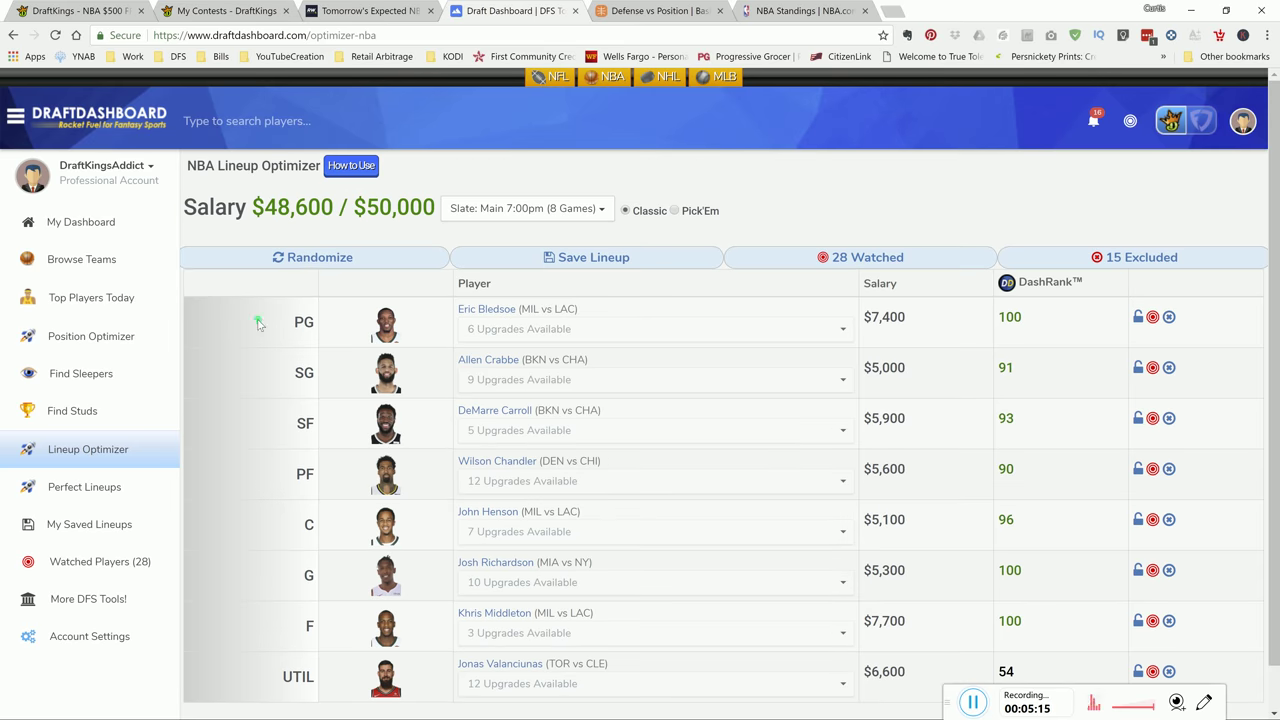
Save the optimizer's lineup, review it among the saved NBA lineups, and return to the NBA dashboard.
left_click(580, 258)
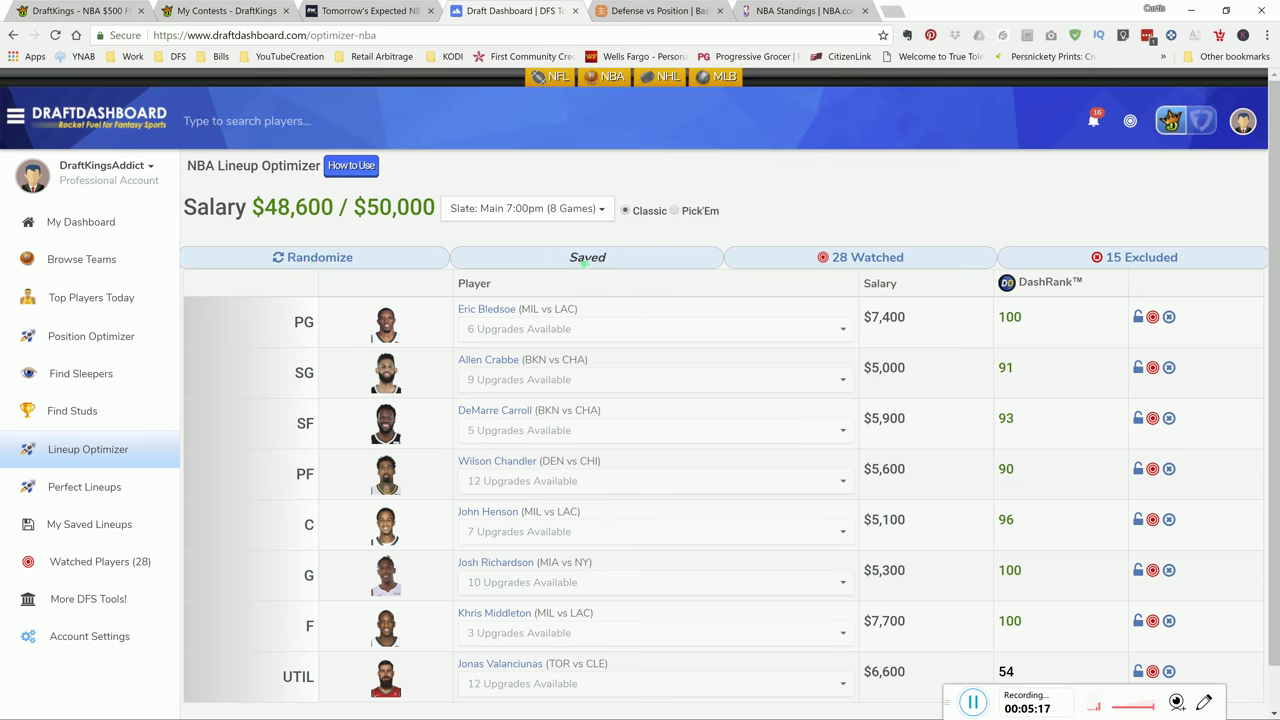
left_click(112, 524)
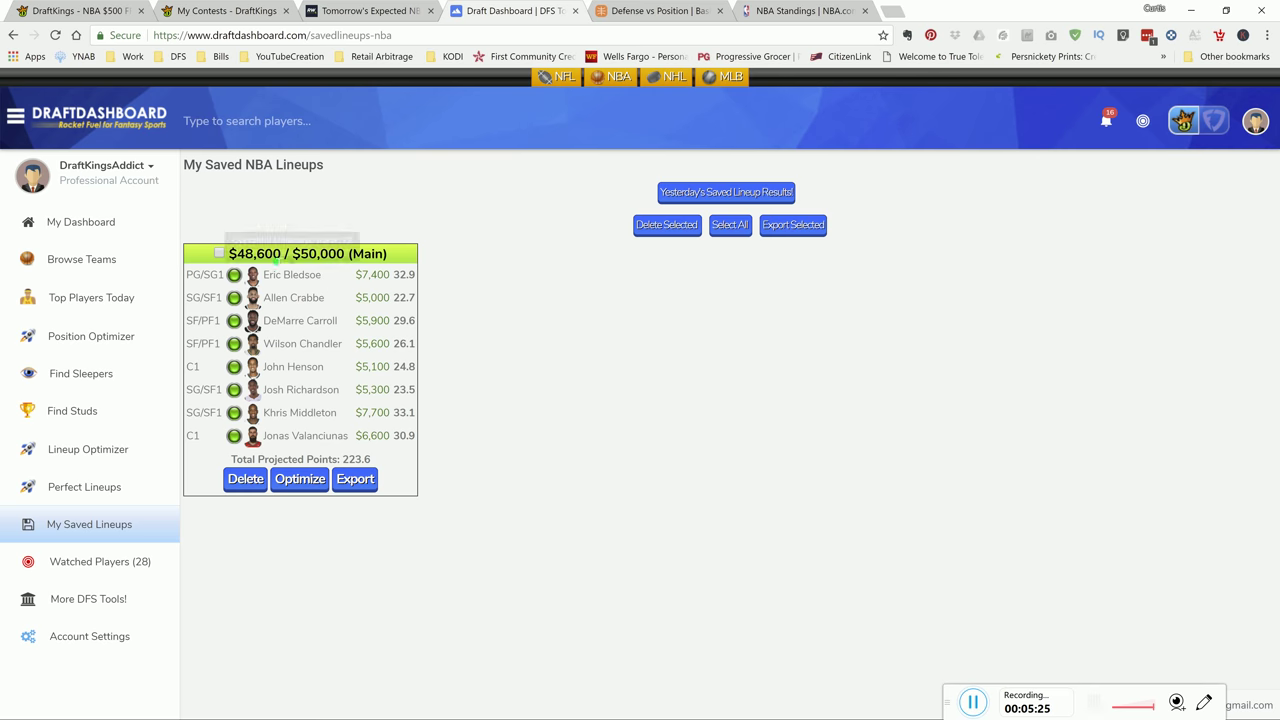
left_click(80, 222)
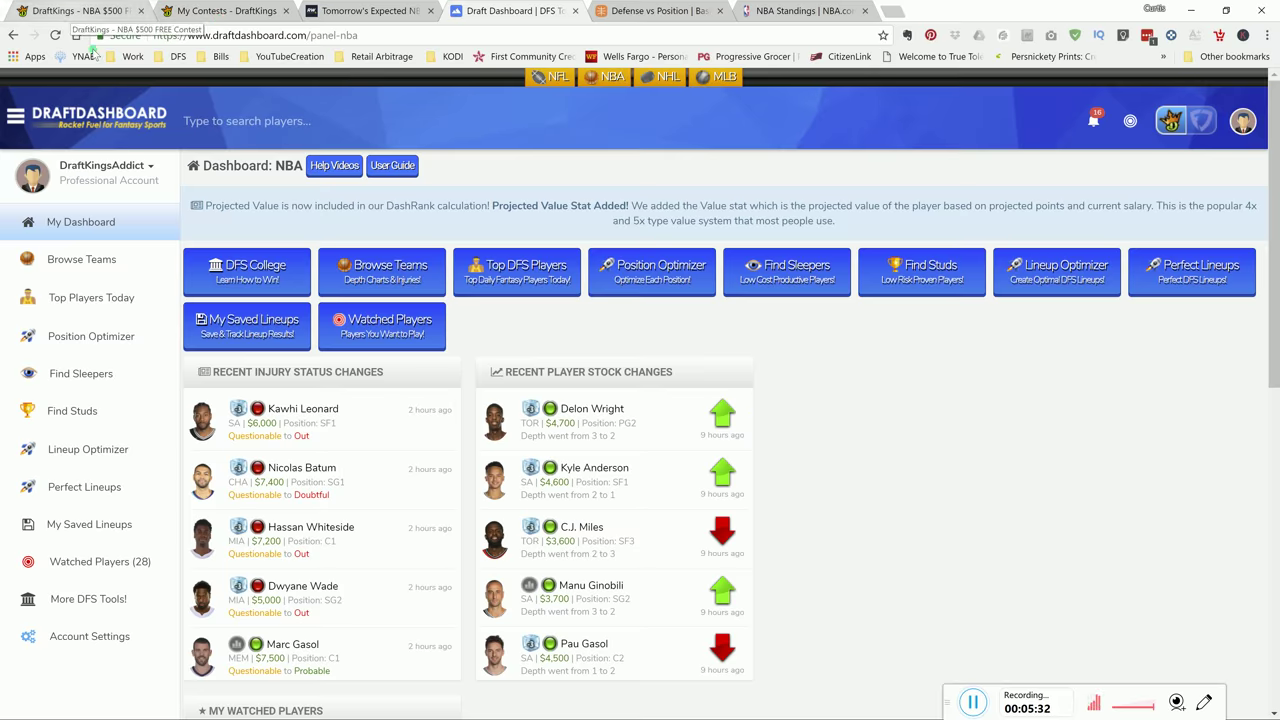
Switch to the DraftKings NBA $500 FREE Contest draft and add G. Antetokounmpo to the lineup as power forward.
left_click(90, 11)
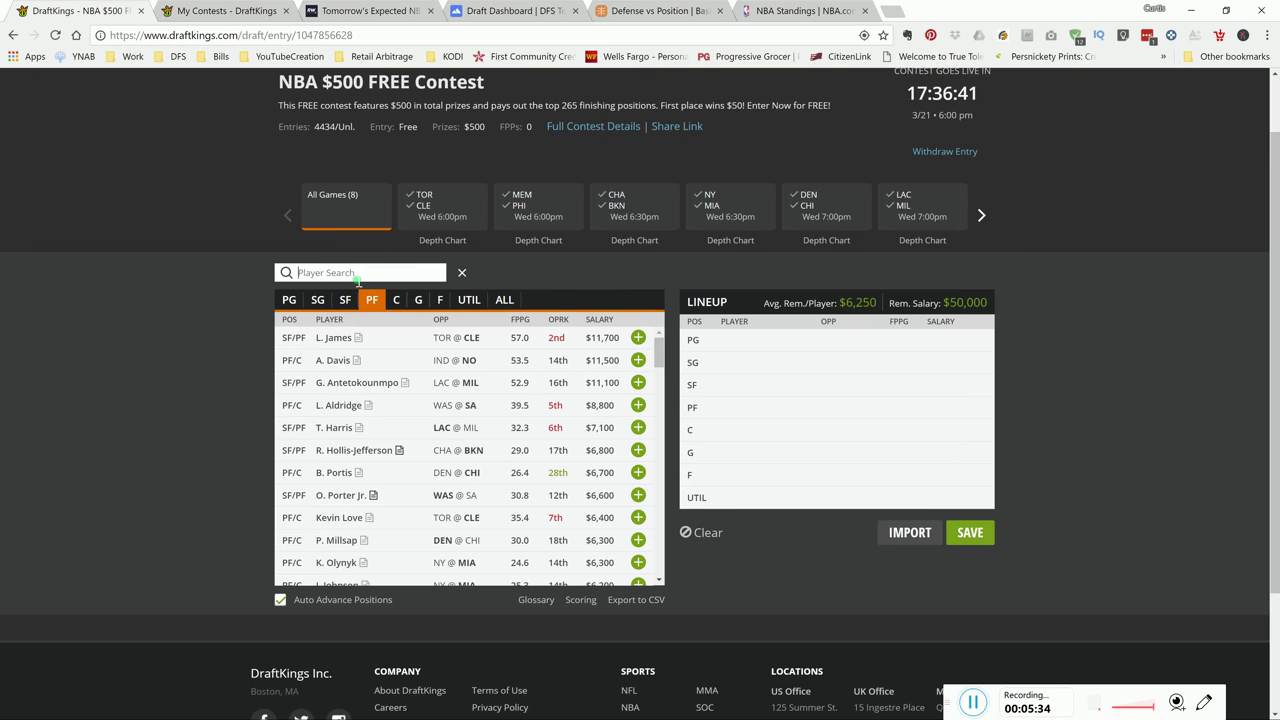
left_click(638, 382)
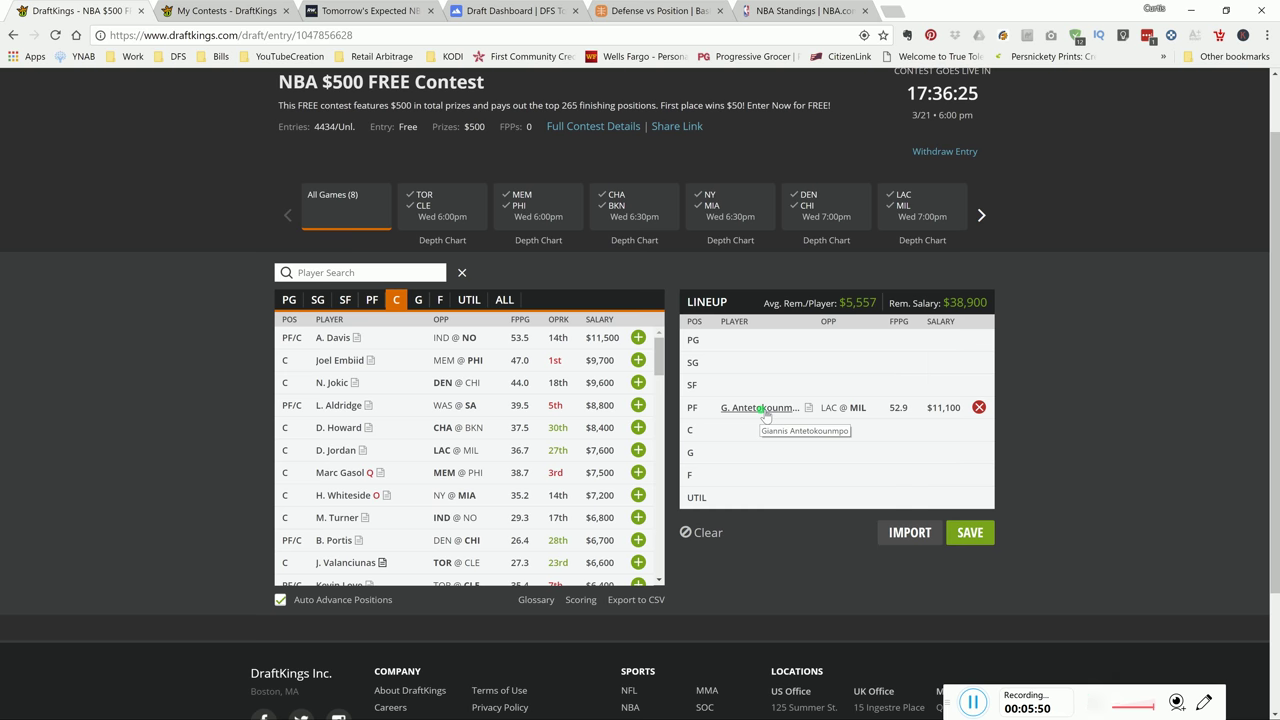
Compare the splits and 10-game logs of Anthony Davis and G. Antetokounmpo on their player cards.
left_click(340, 339)
left_click(538, 290)
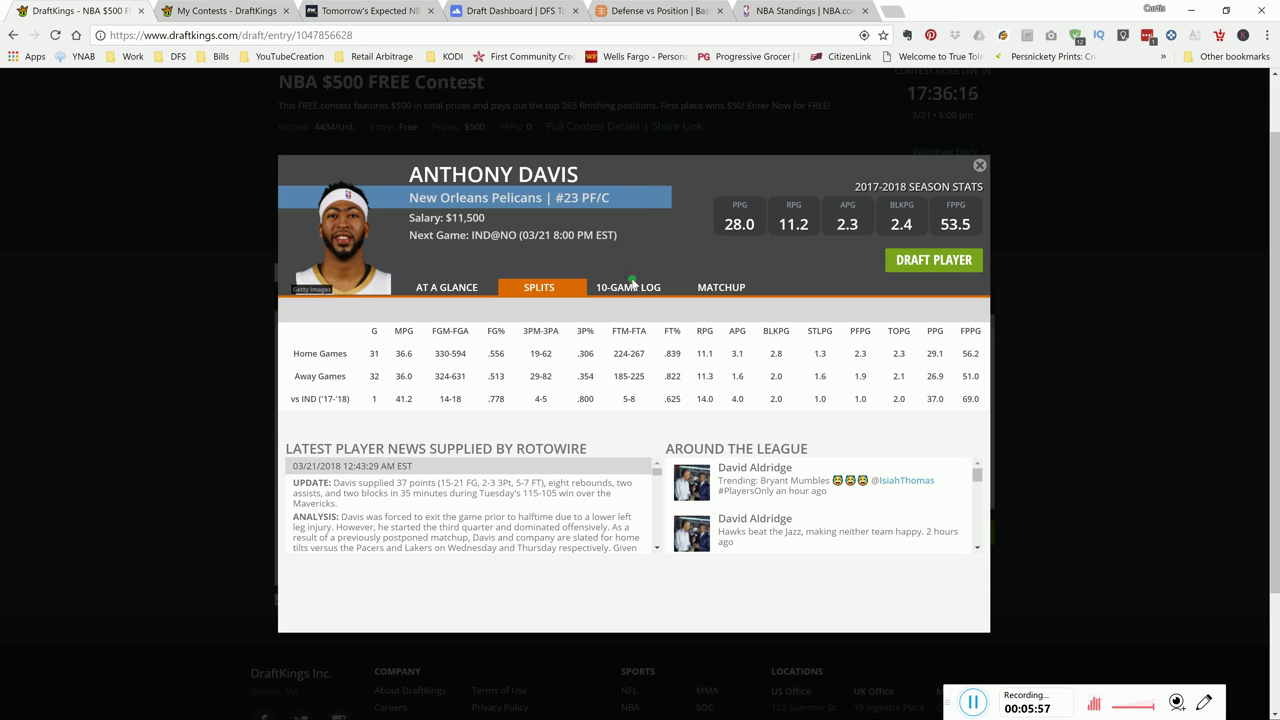
left_click(630, 288)
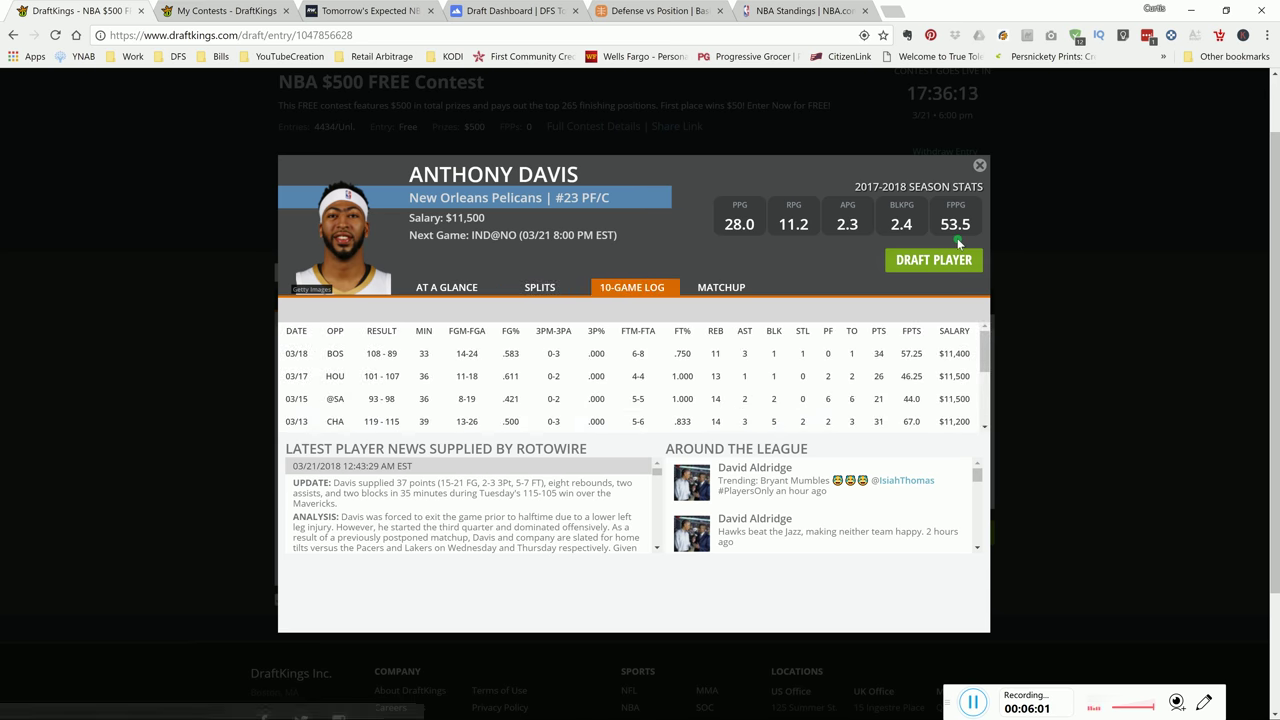
left_click(979, 165)
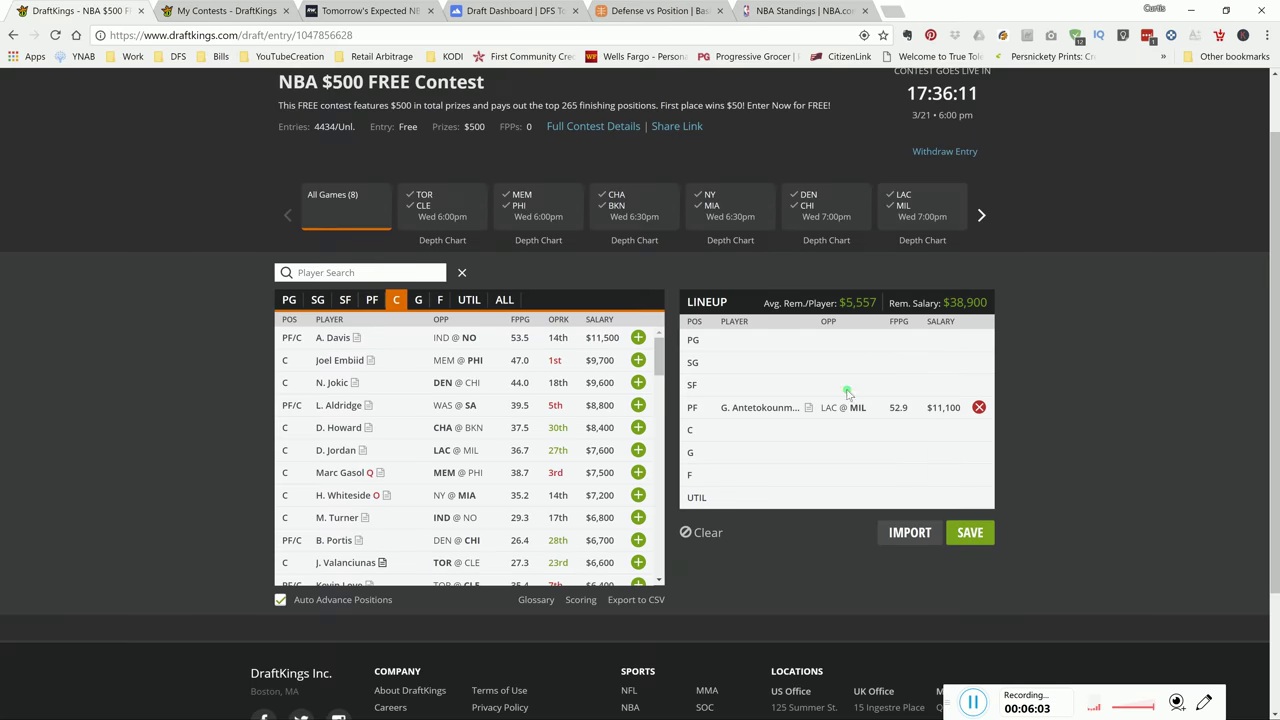
left_click(791, 409)
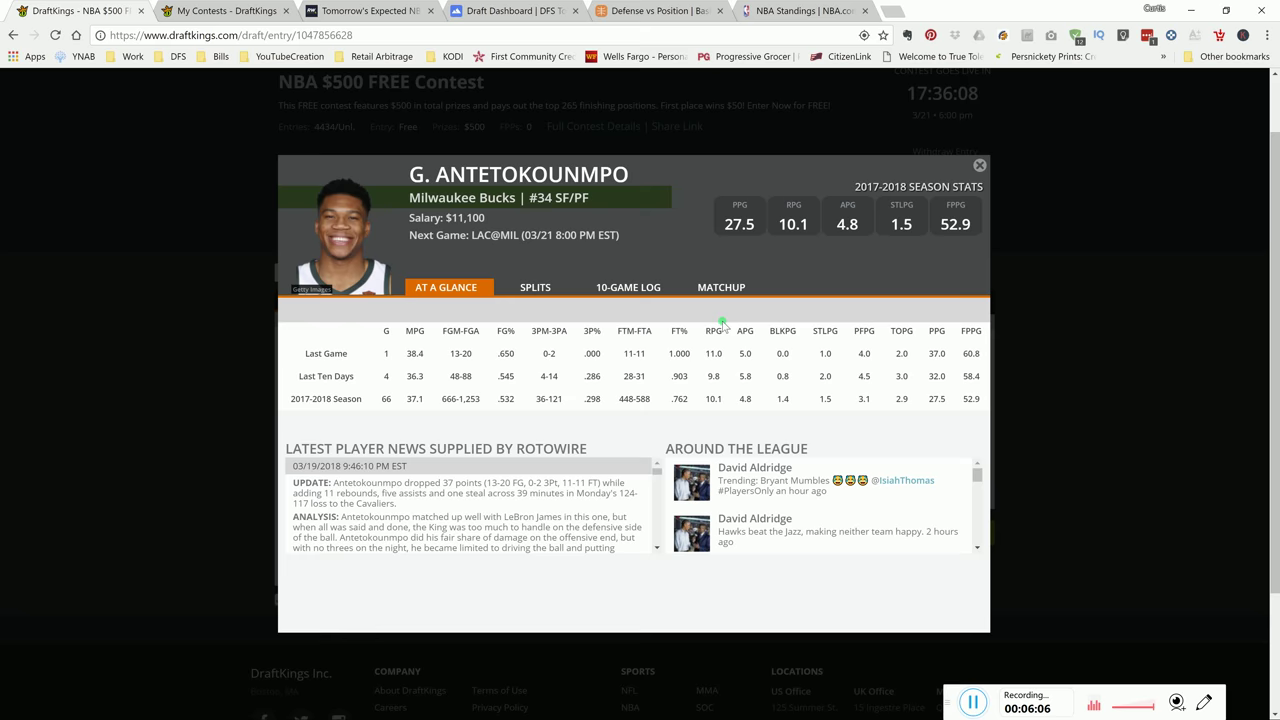
left_click(556, 289)
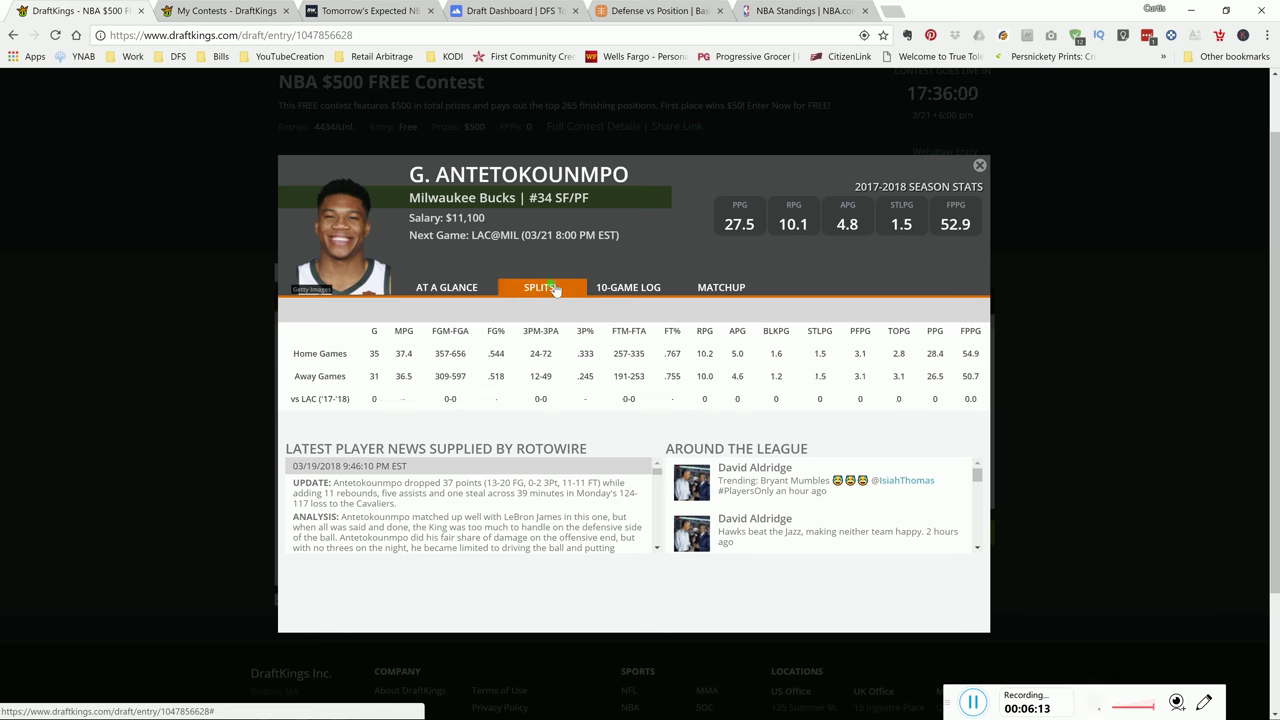
left_click(664, 286)
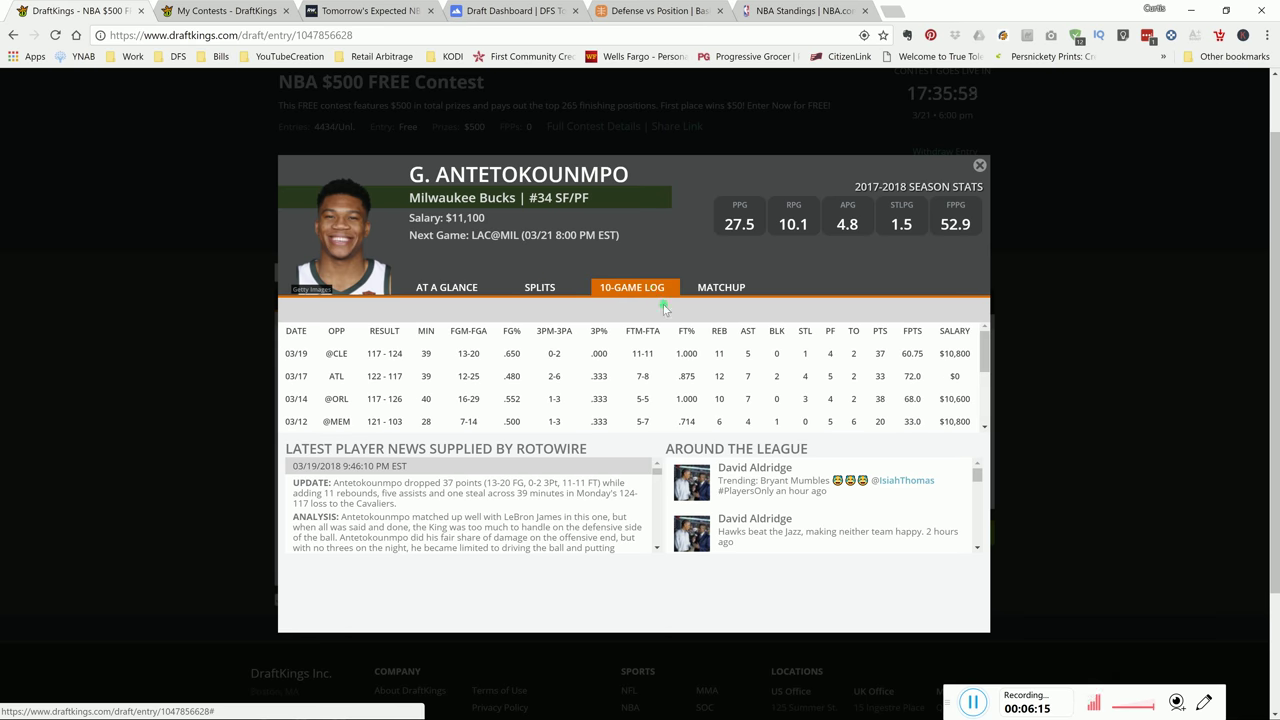
Check Milwaukee's place in the NBA standings, glance at the live DraftKings contests, and return to the draft with the player card closed.
left_click(785, 12)
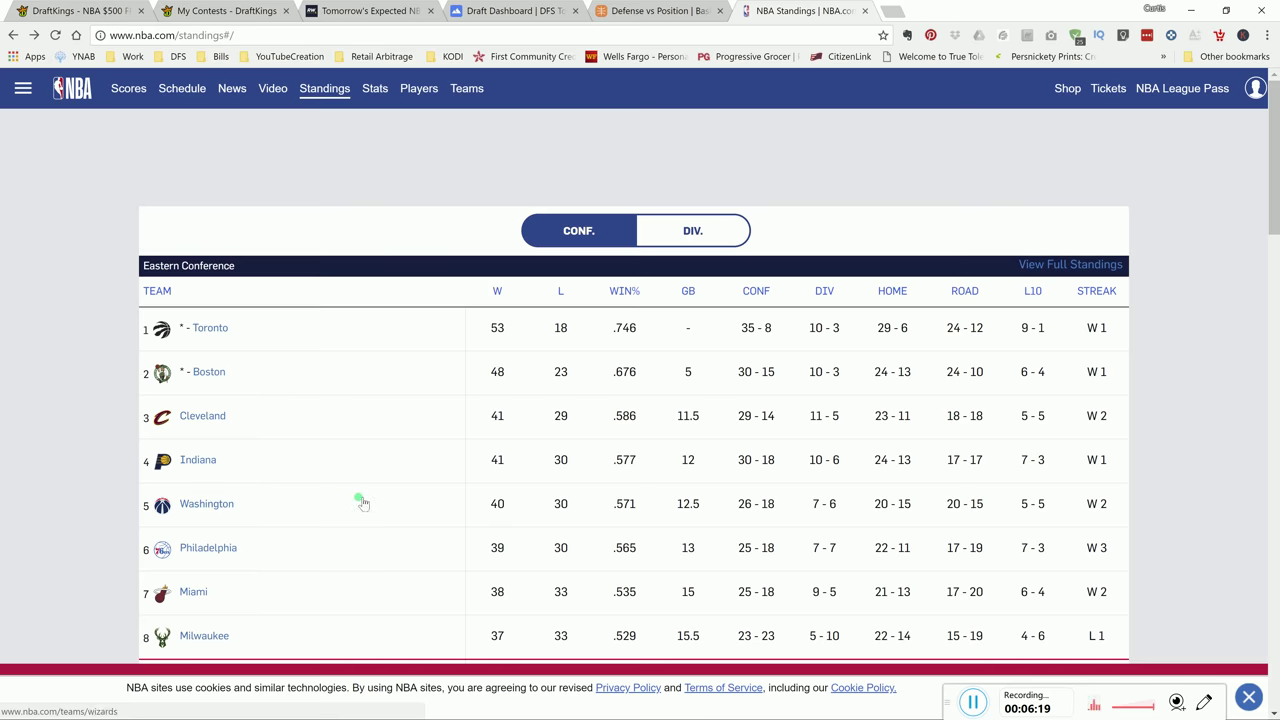
scroll(358, 493, "down", 2)
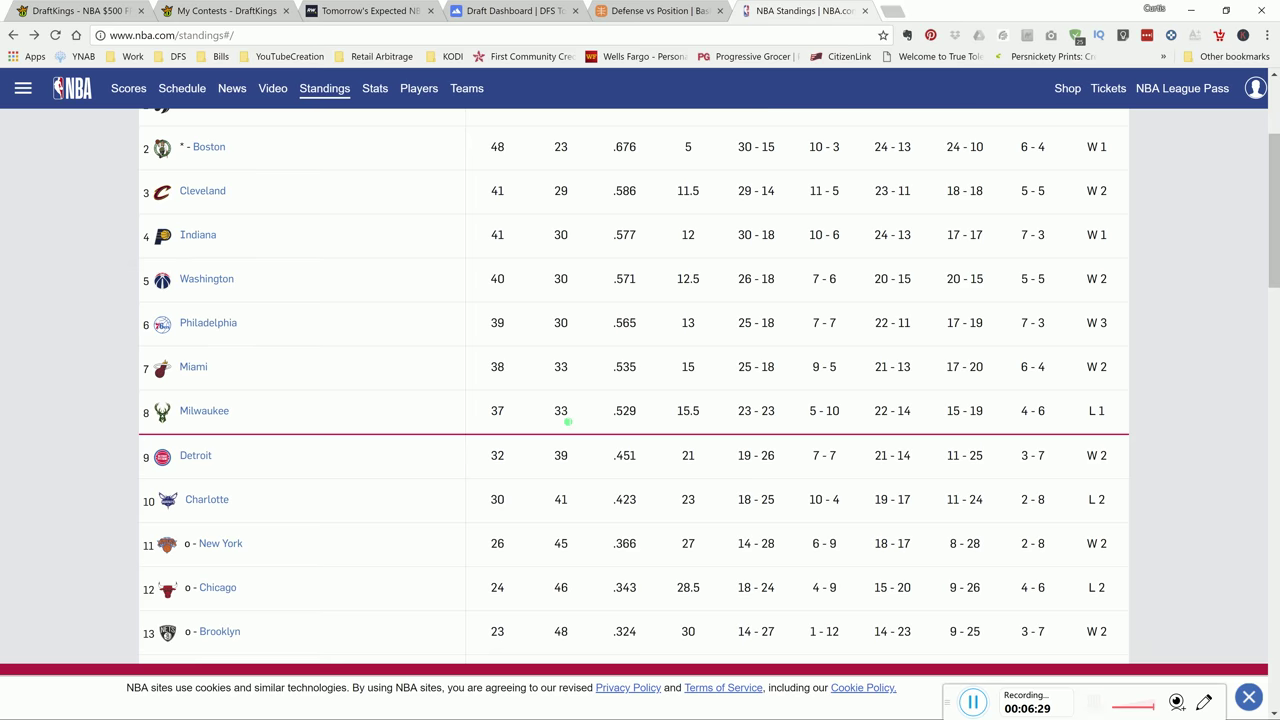
left_click(223, 20)
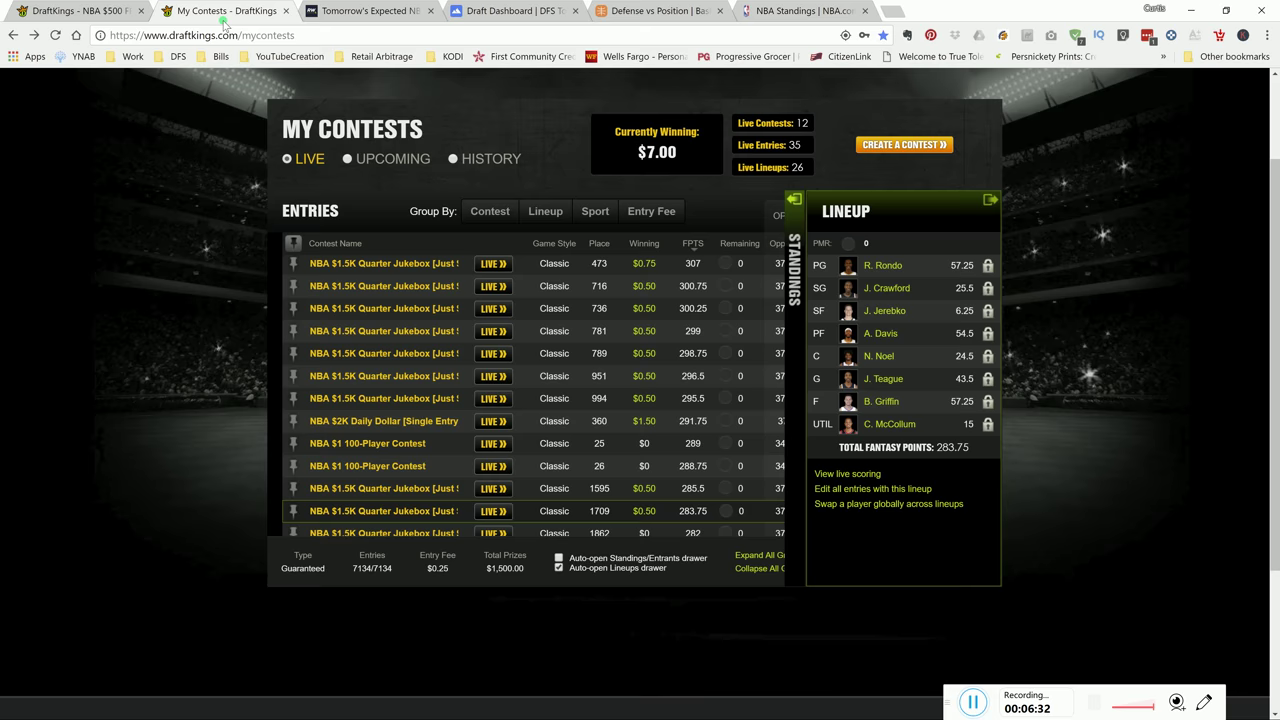
left_click(62, 18)
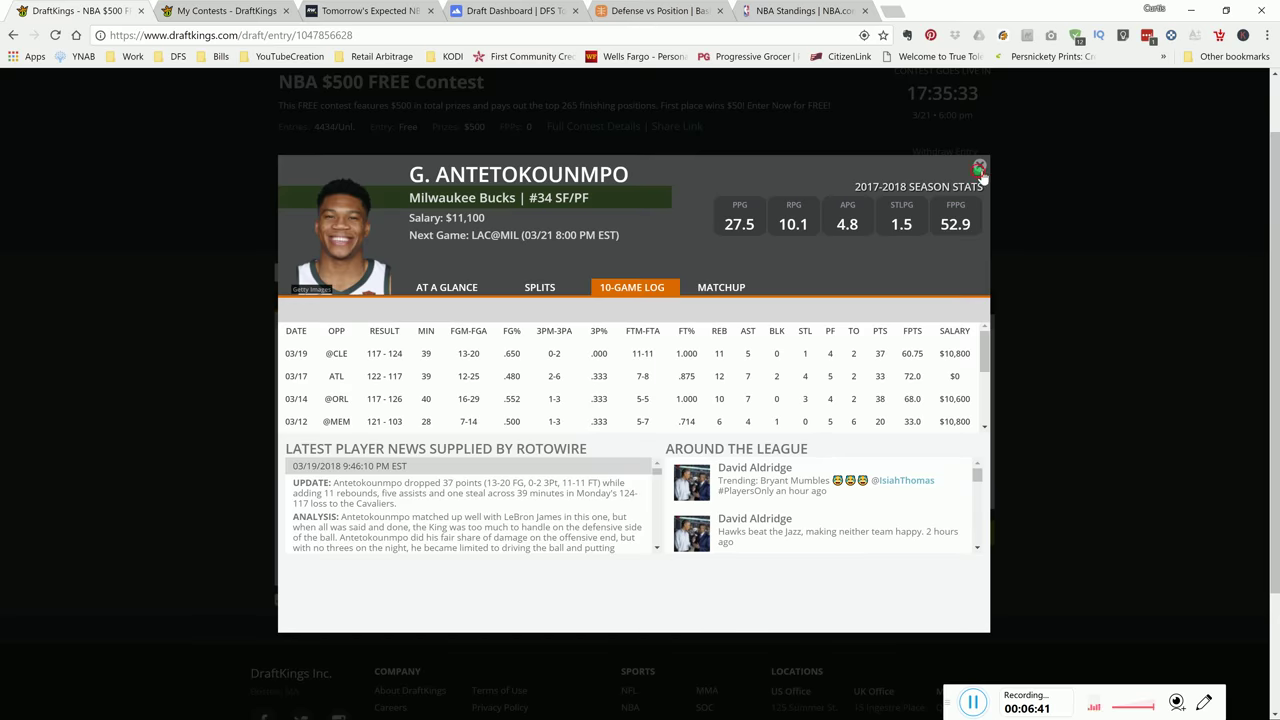
left_click(980, 168)
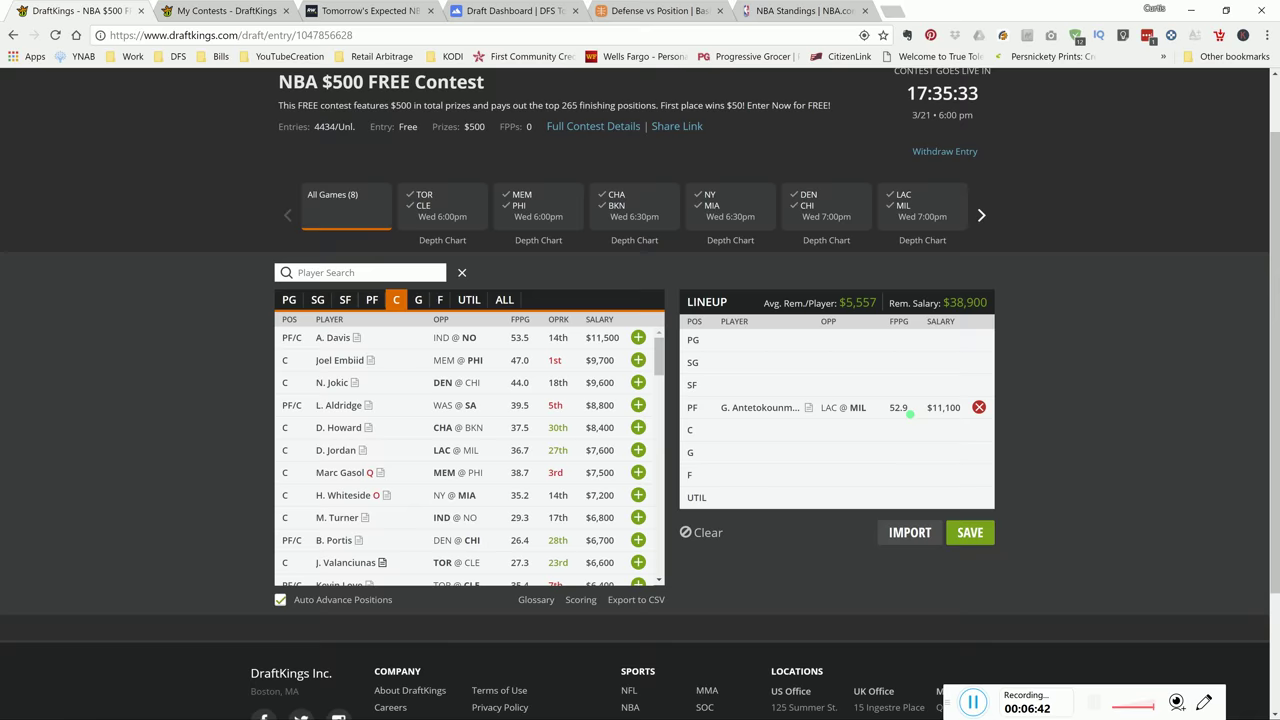
Search the player pool for "payne" and add C. Payne to the lineup as point guard.
left_click(384, 282)
type("payne")
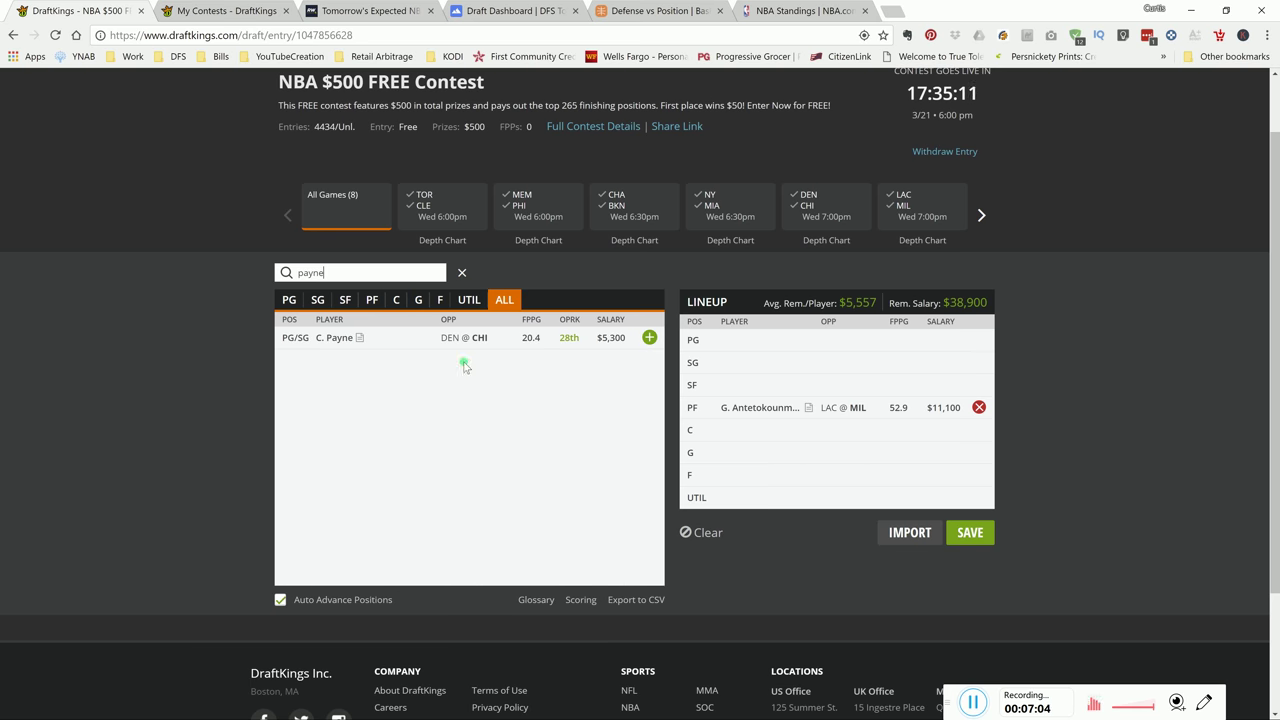
left_click(649, 337)
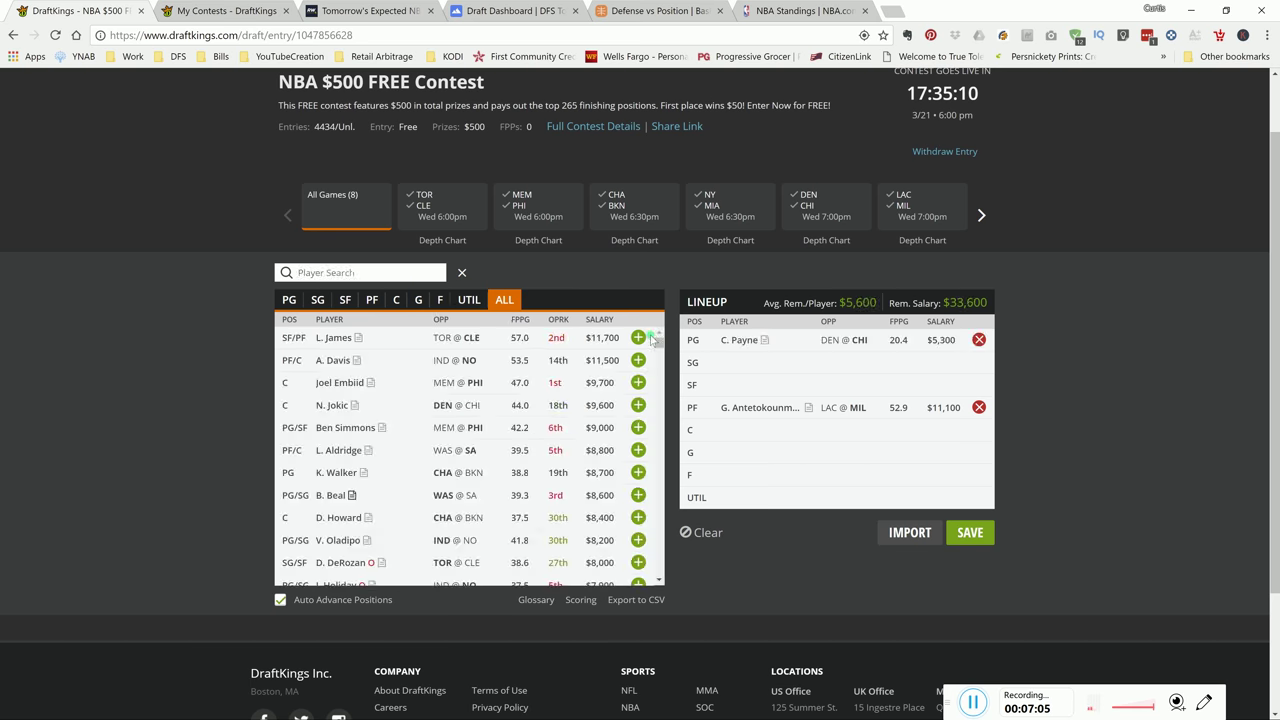
Review Cameron Payne's recent averages and 10-game log, closing his player card when done.
left_click(735, 342)
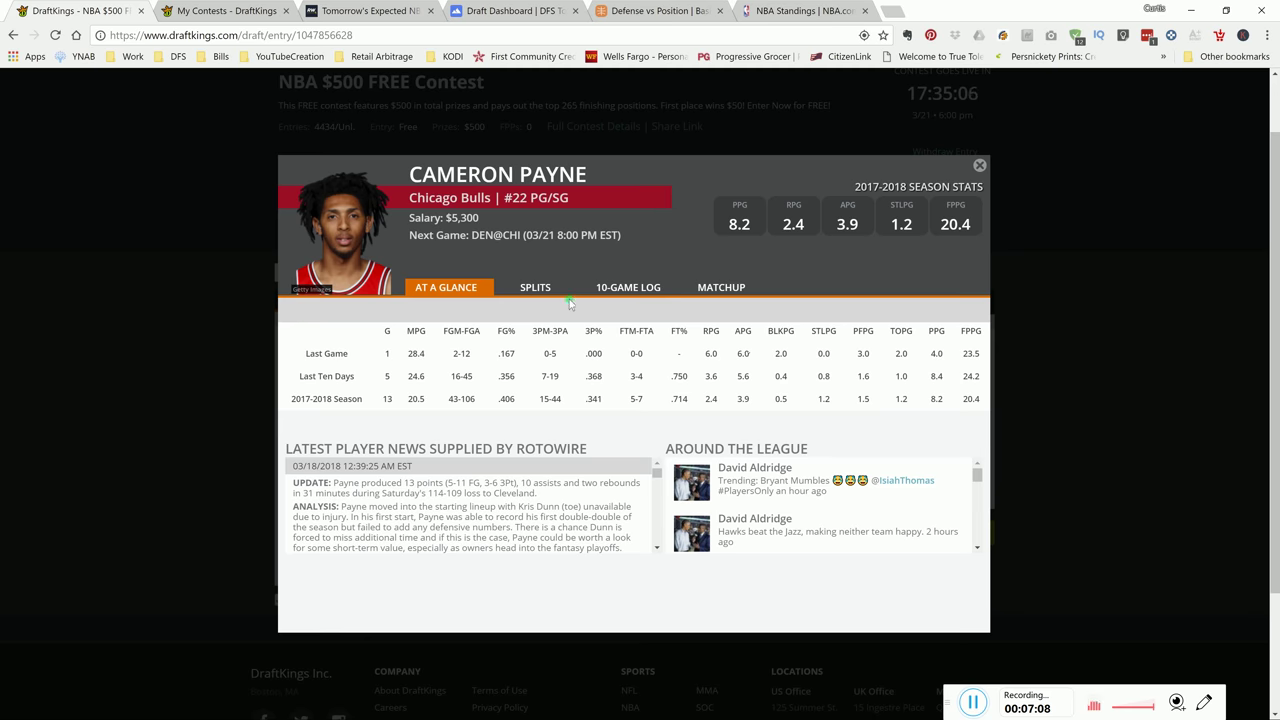
left_click(626, 289)
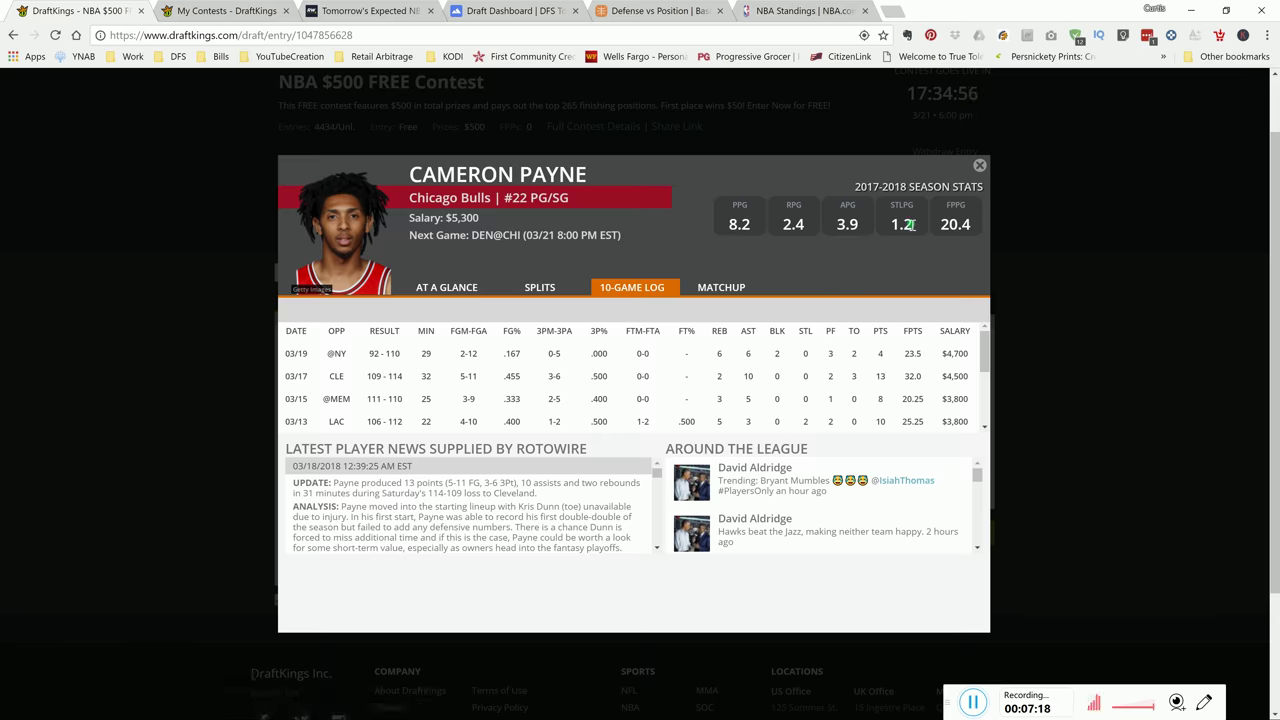
left_click(979, 165)
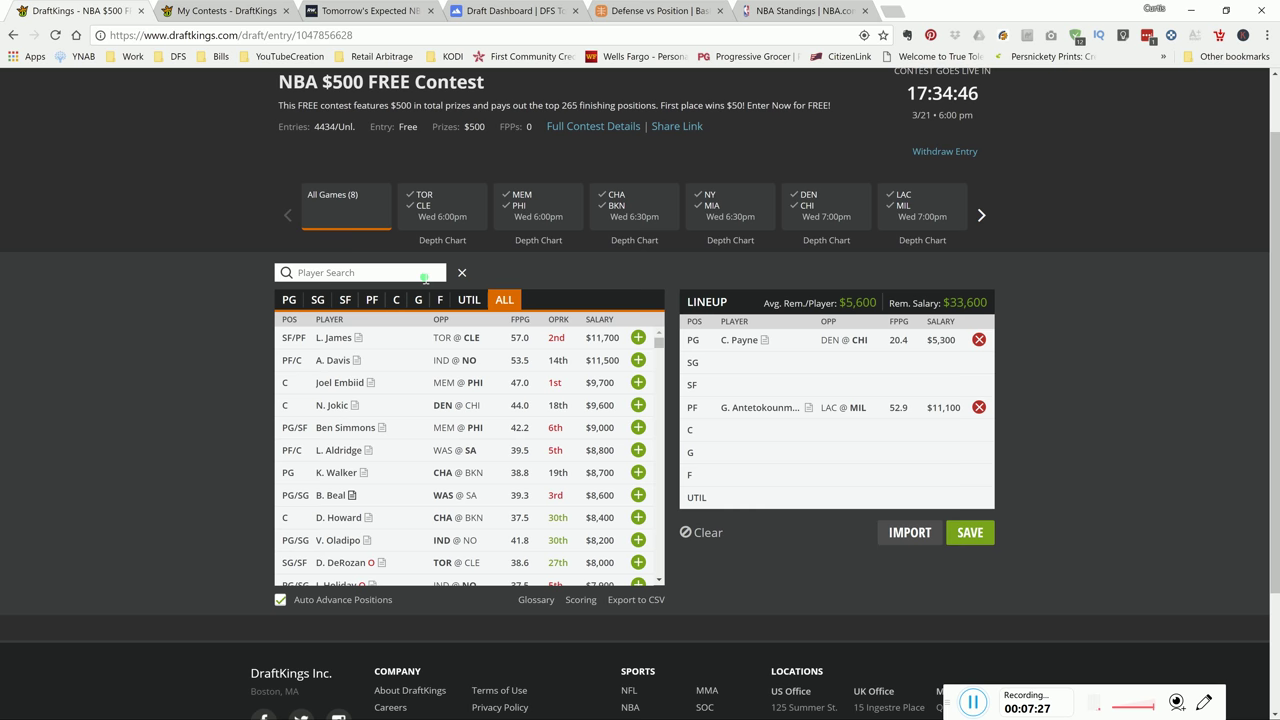
Search the player pool for "clark" and add Ian Clark to the lineup as shooting guard.
type("a")
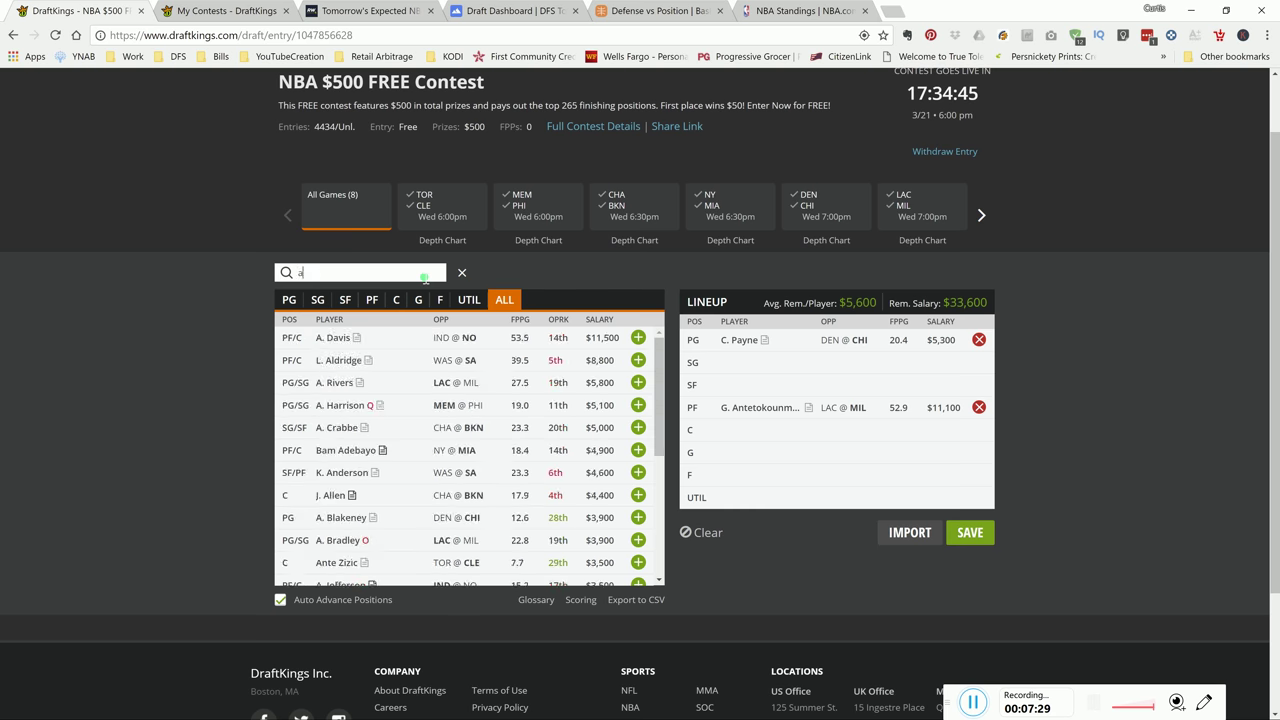
key("BackSpace")
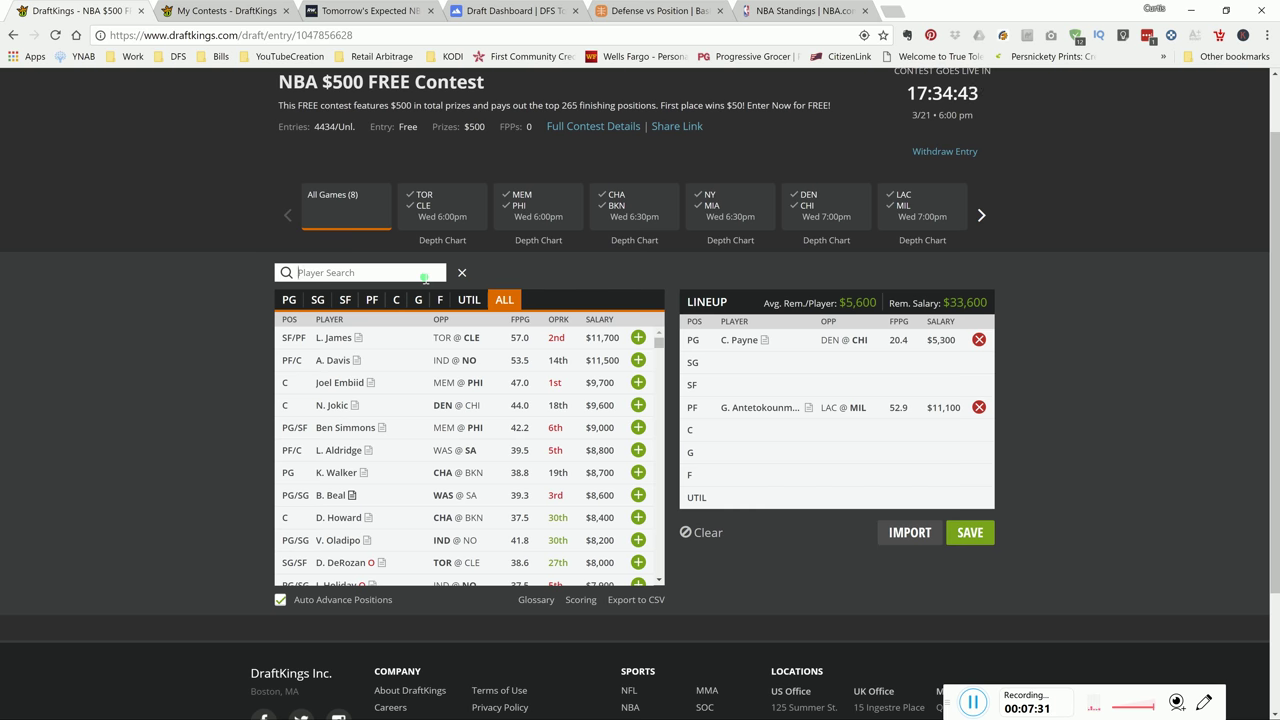
type("clark")
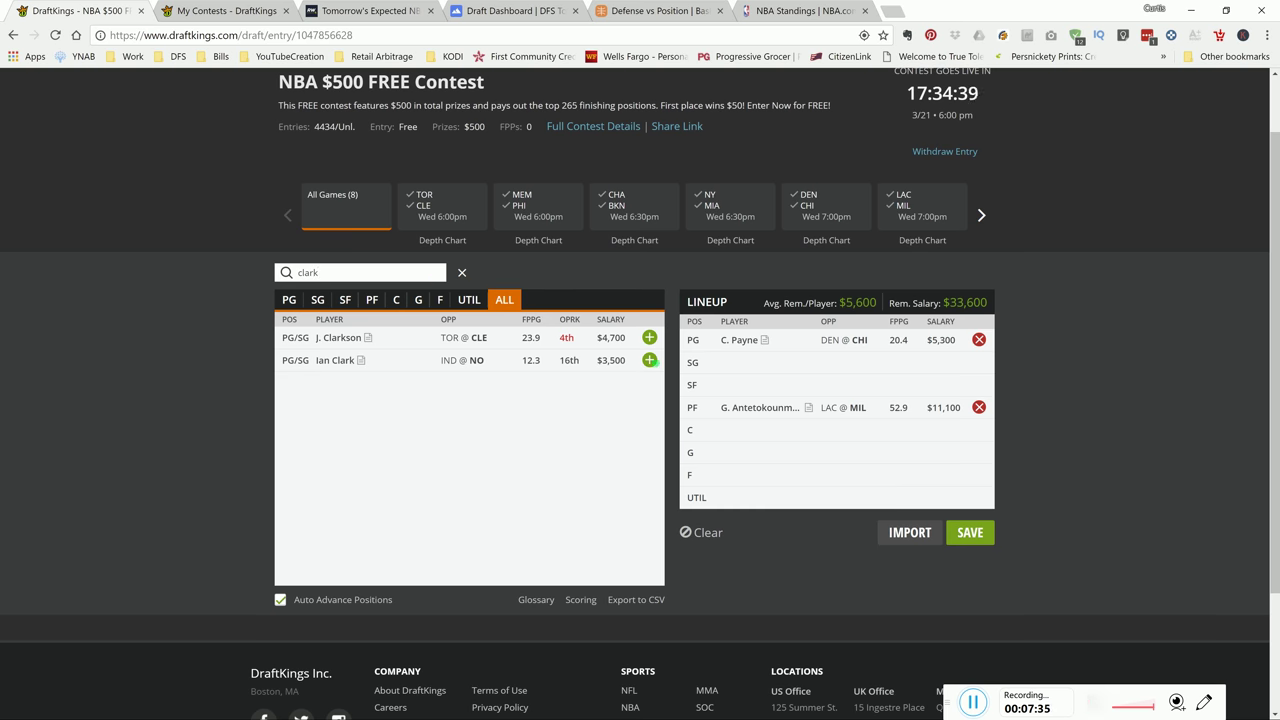
left_click(650, 360)
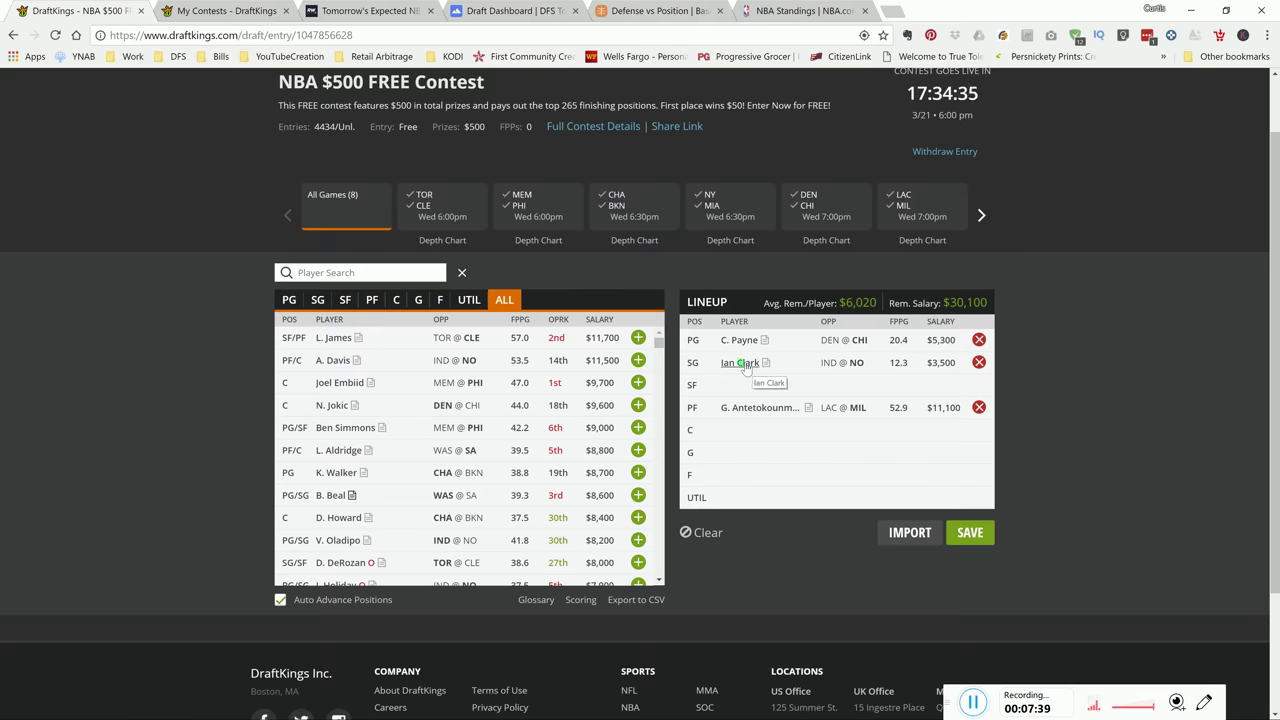
Open Ian Clark's player card and examine his 10-game log and his splits.
left_click(741, 363)
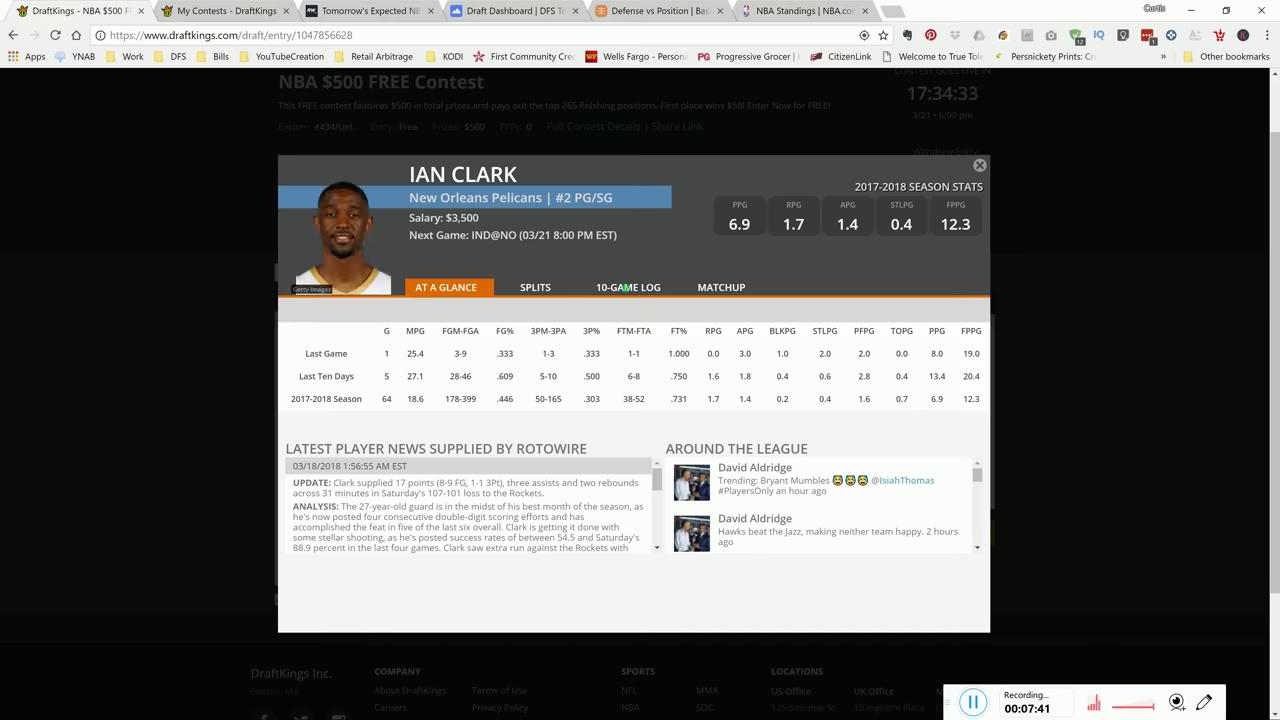
left_click(627, 287)
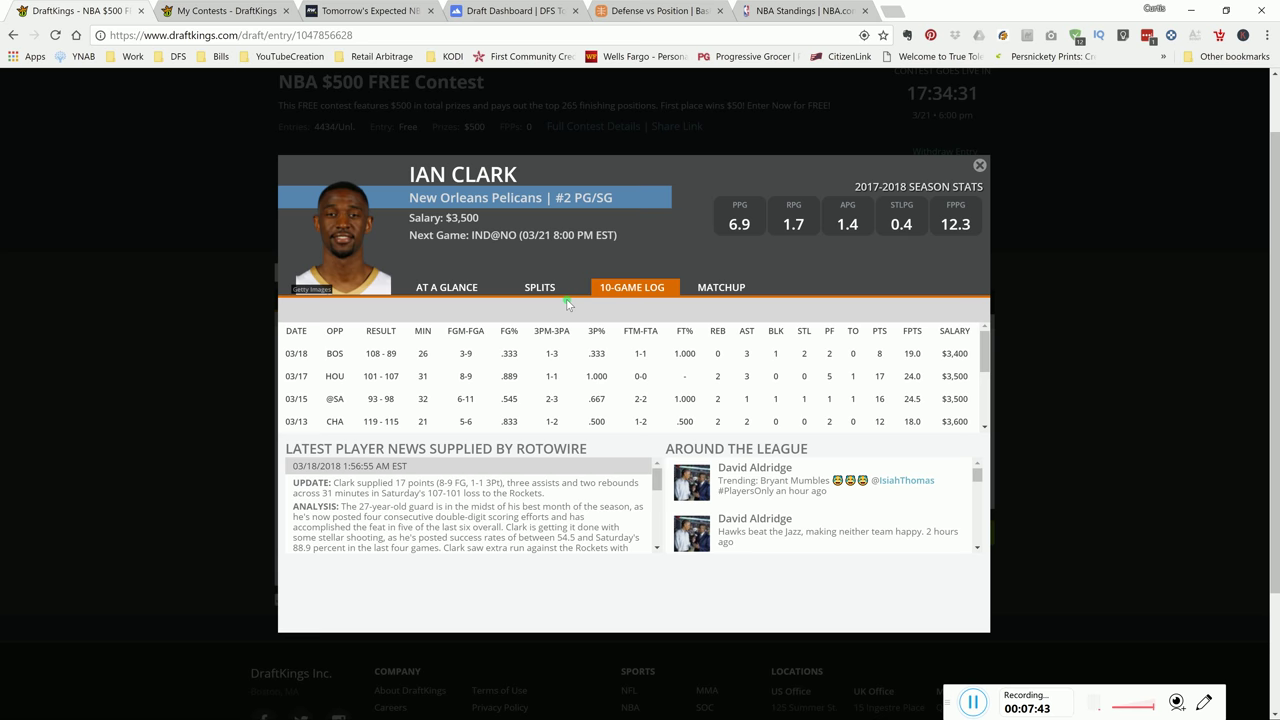
left_click(538, 292)
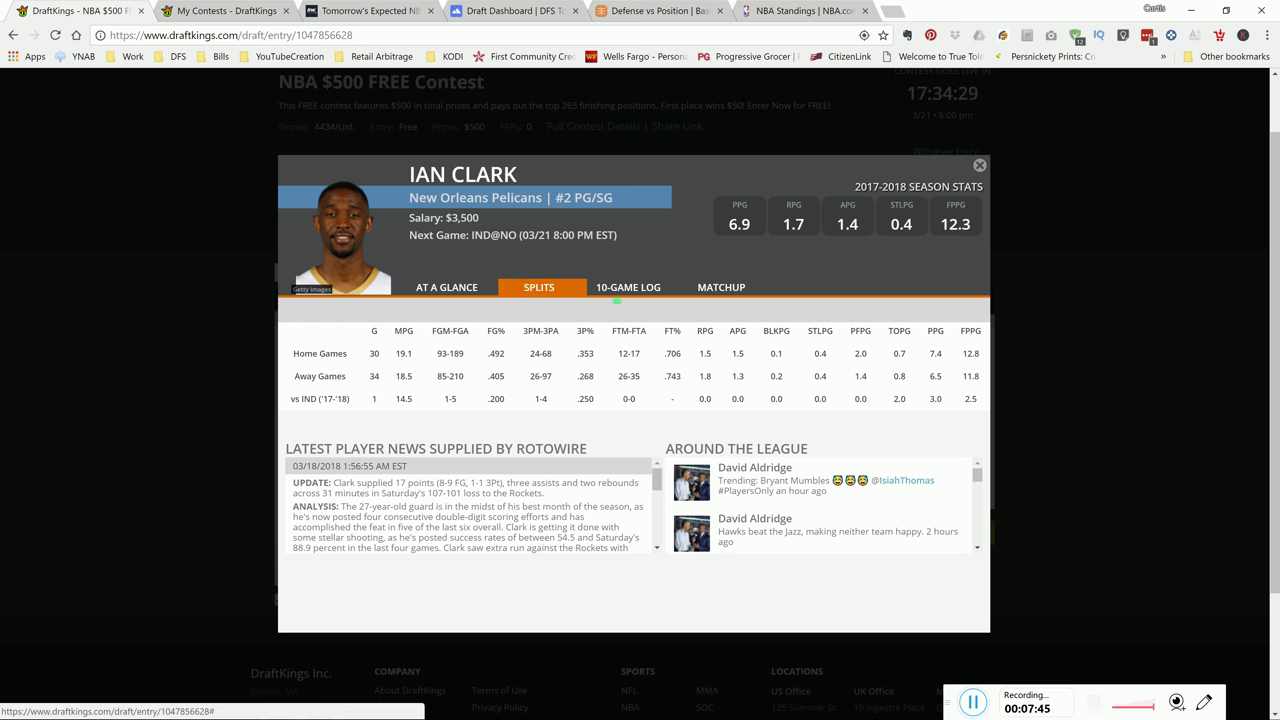
Recheck Ian Clark's 10-game log, closing his player card when done.
left_click(630, 290)
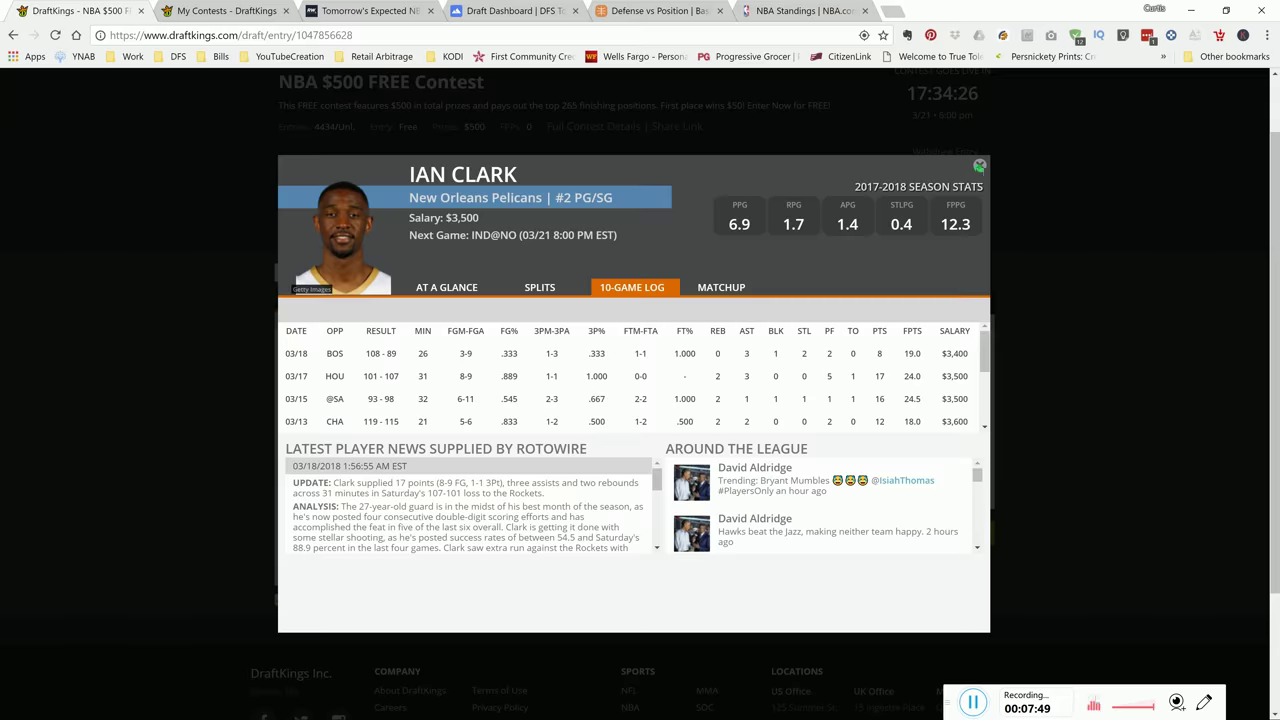
left_click(980, 167)
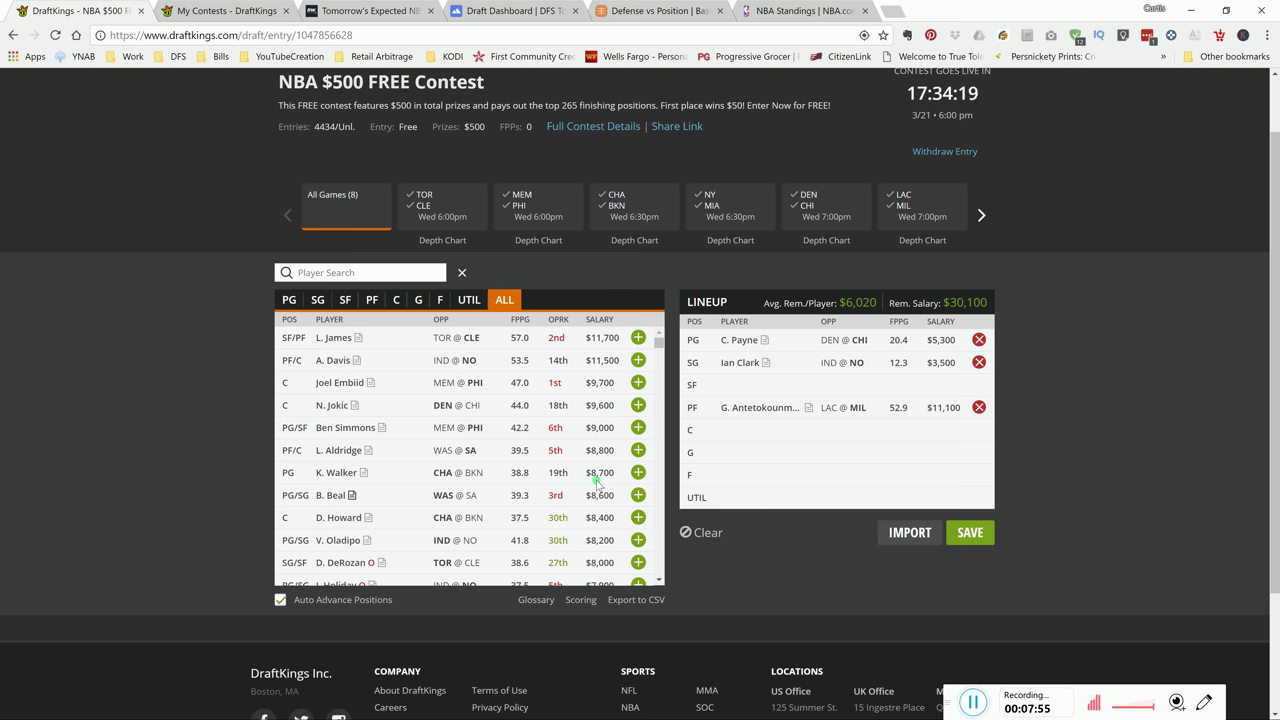
Search the player pool for "Turn" and open Myles Turner's player card.
left_click(386, 283)
type("Turn")
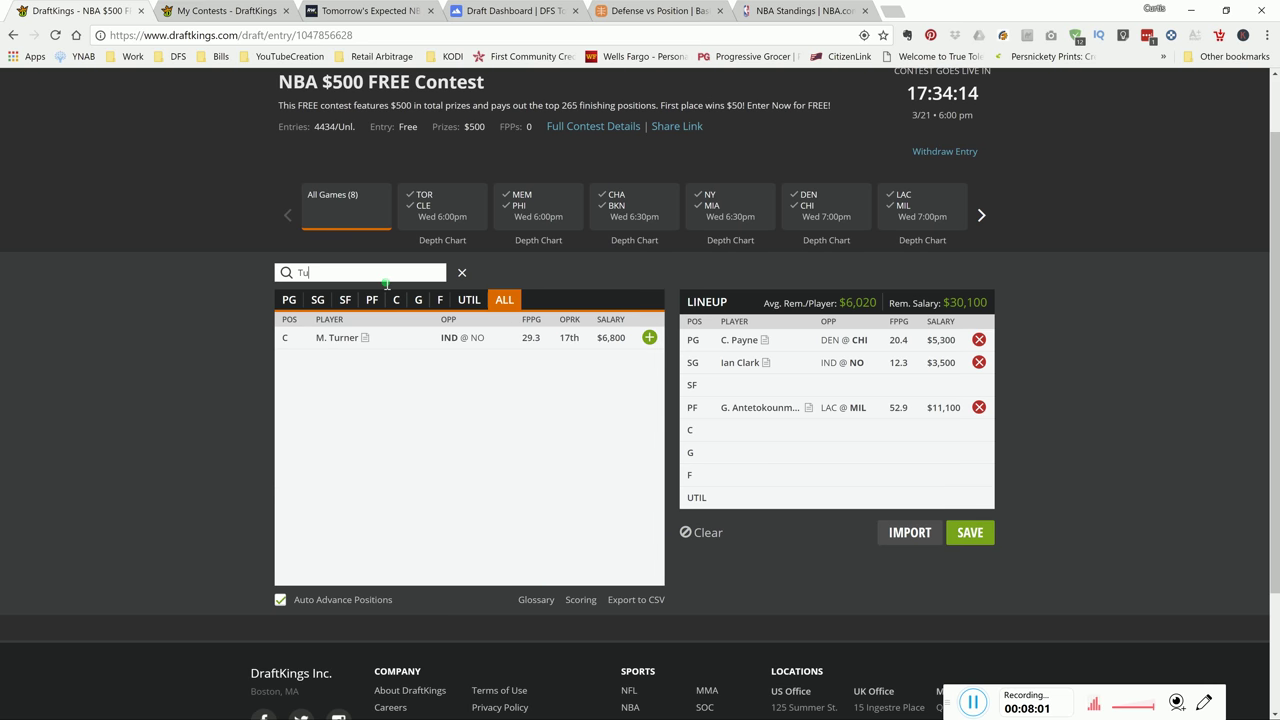
left_click(358, 338)
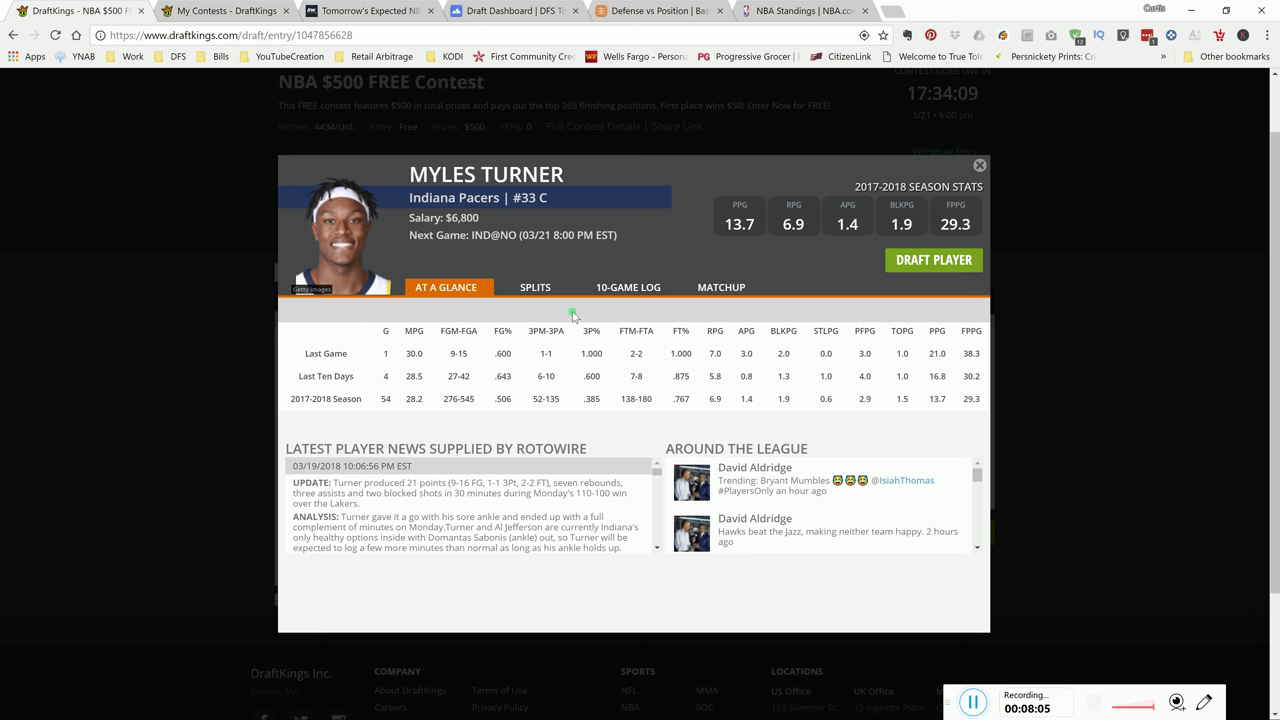
Compare Myles Turner's 10-game log with his splits and draft him as center.
left_click(612, 287)
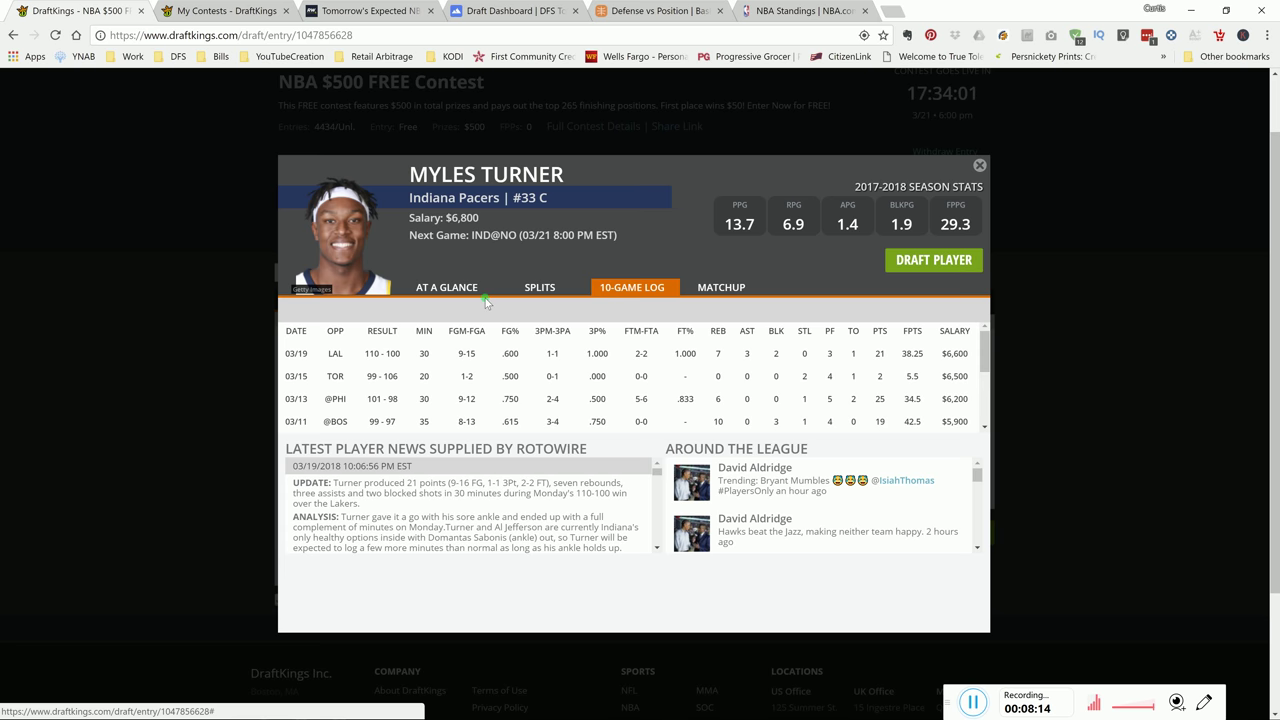
left_click(537, 289)
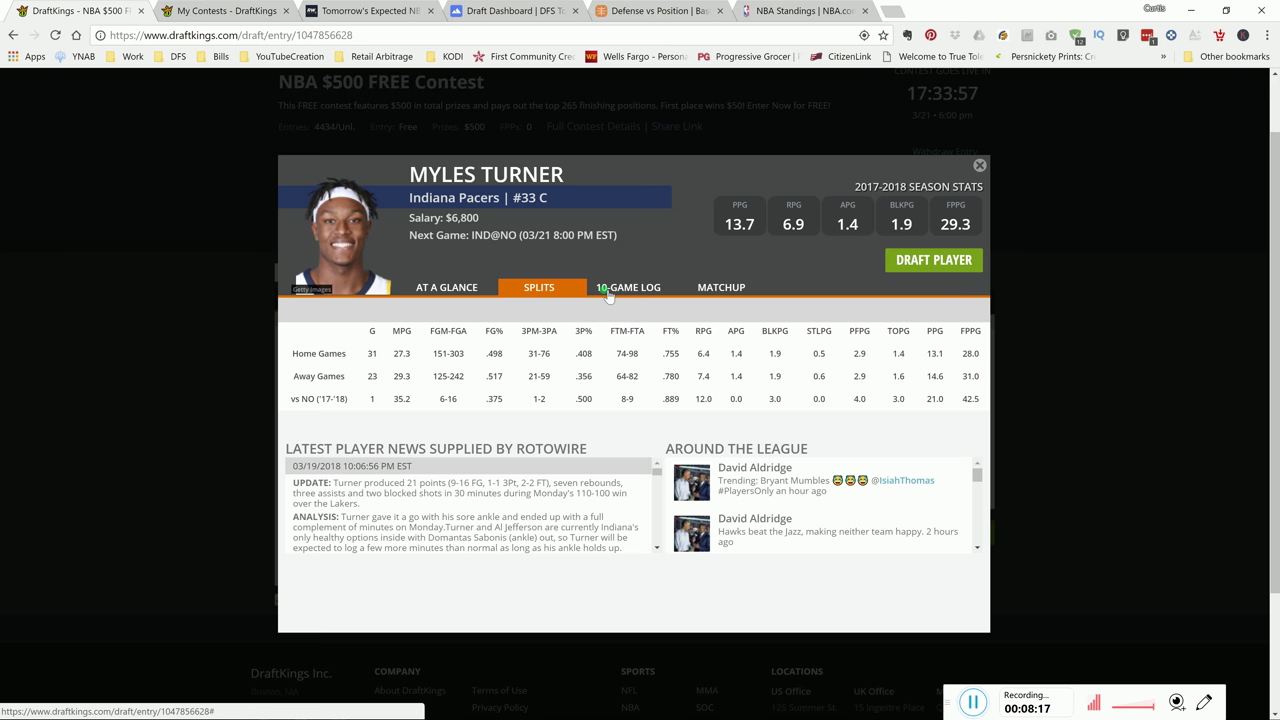
left_click(608, 295)
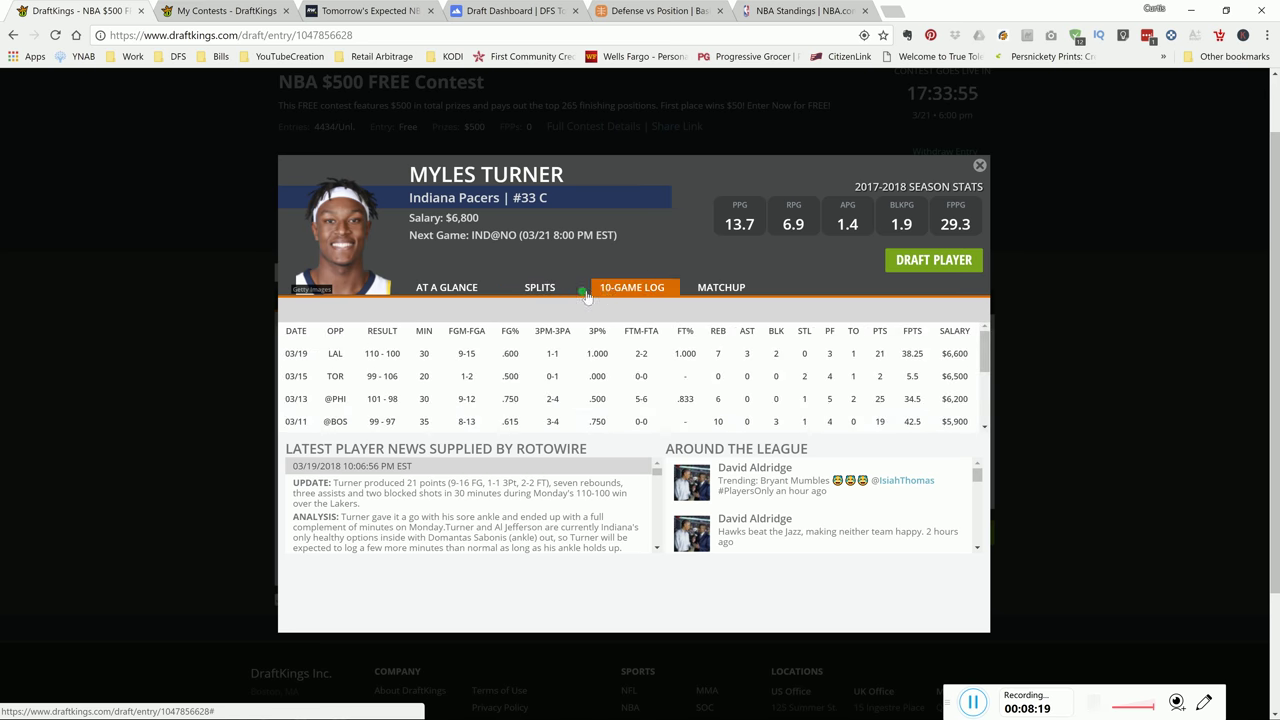
left_click(512, 291)
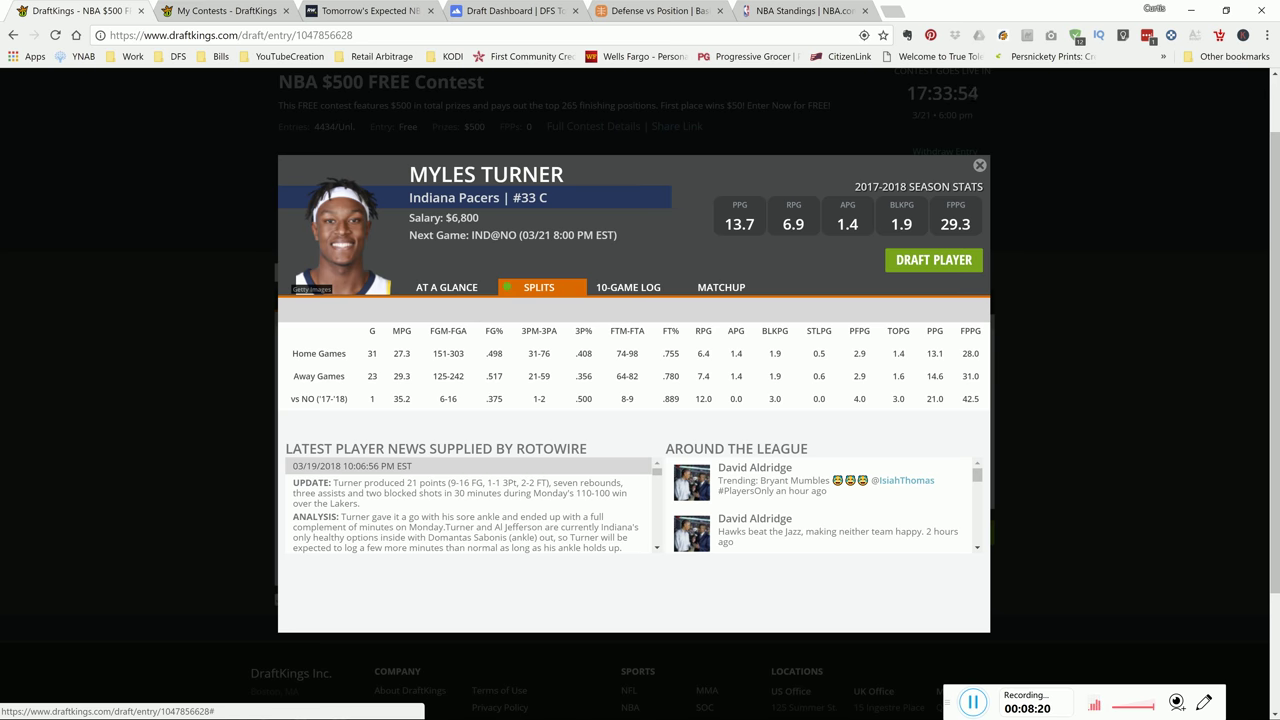
left_click(665, 290)
left_click(570, 294)
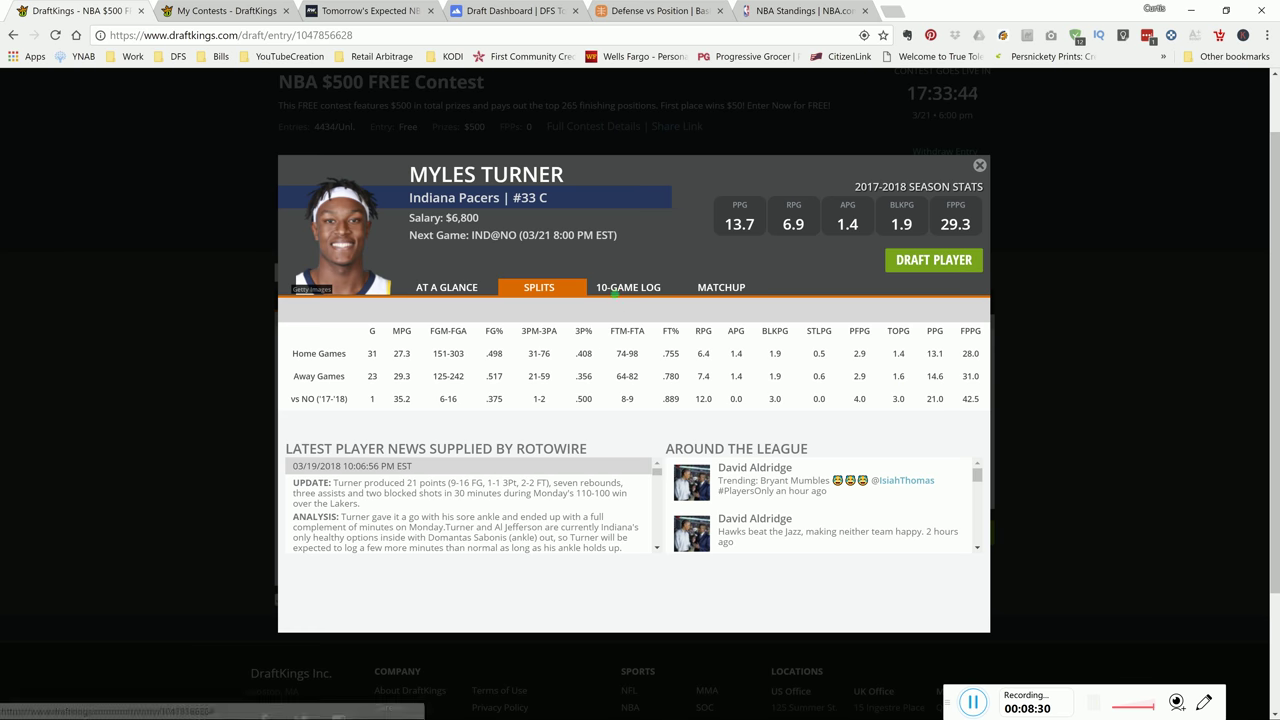
left_click(614, 290)
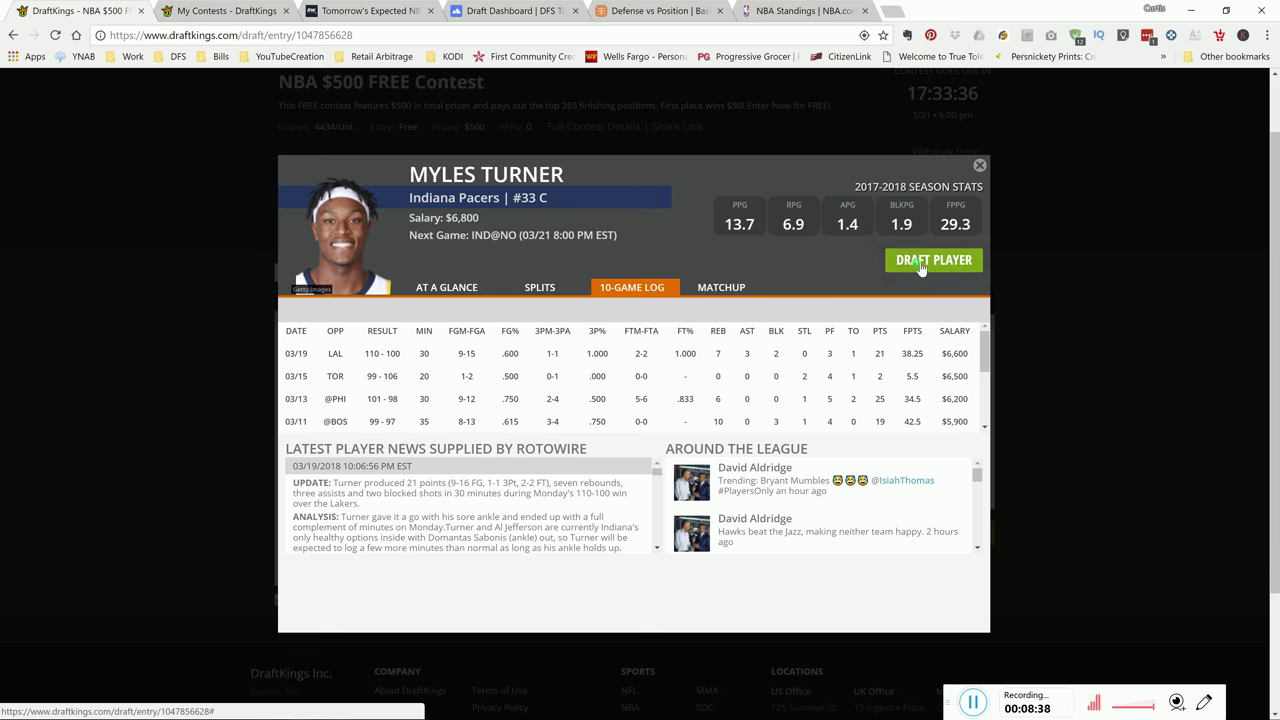
left_click(921, 265)
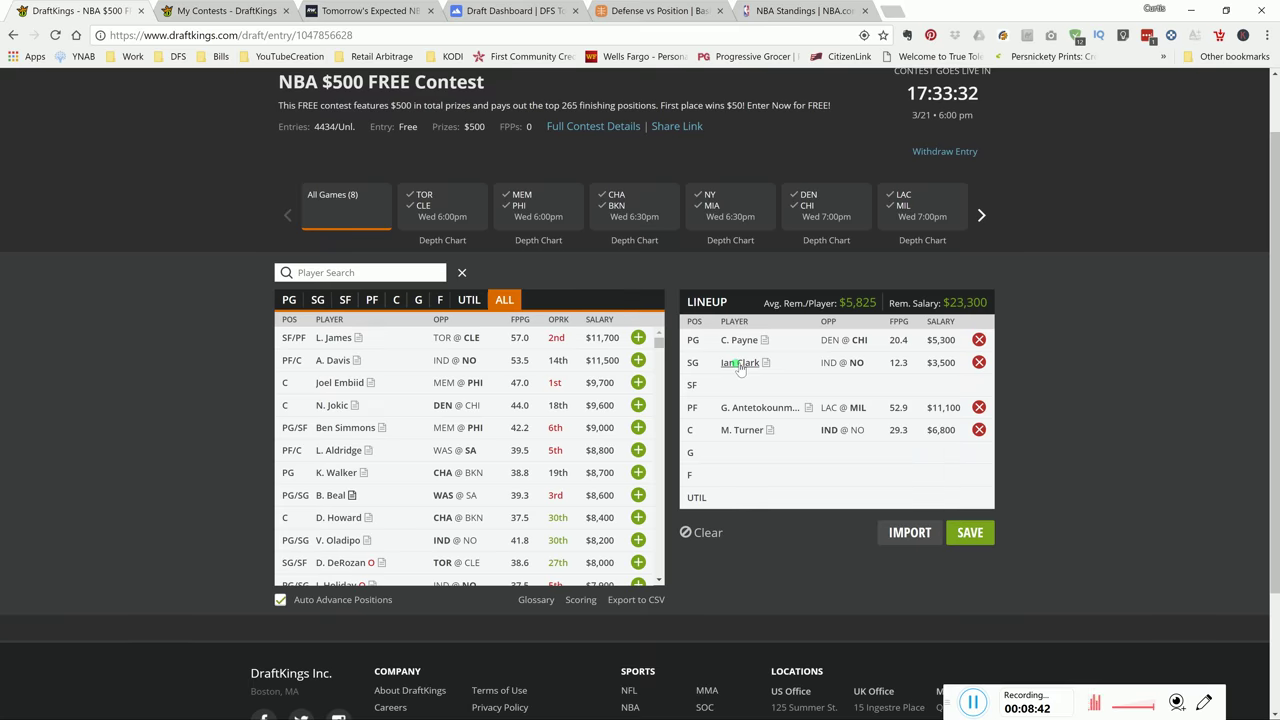
Check the live entries and their lineup in My Contests, returning to the NBA $500 FREE Contest lineup.
left_click(232, 12)
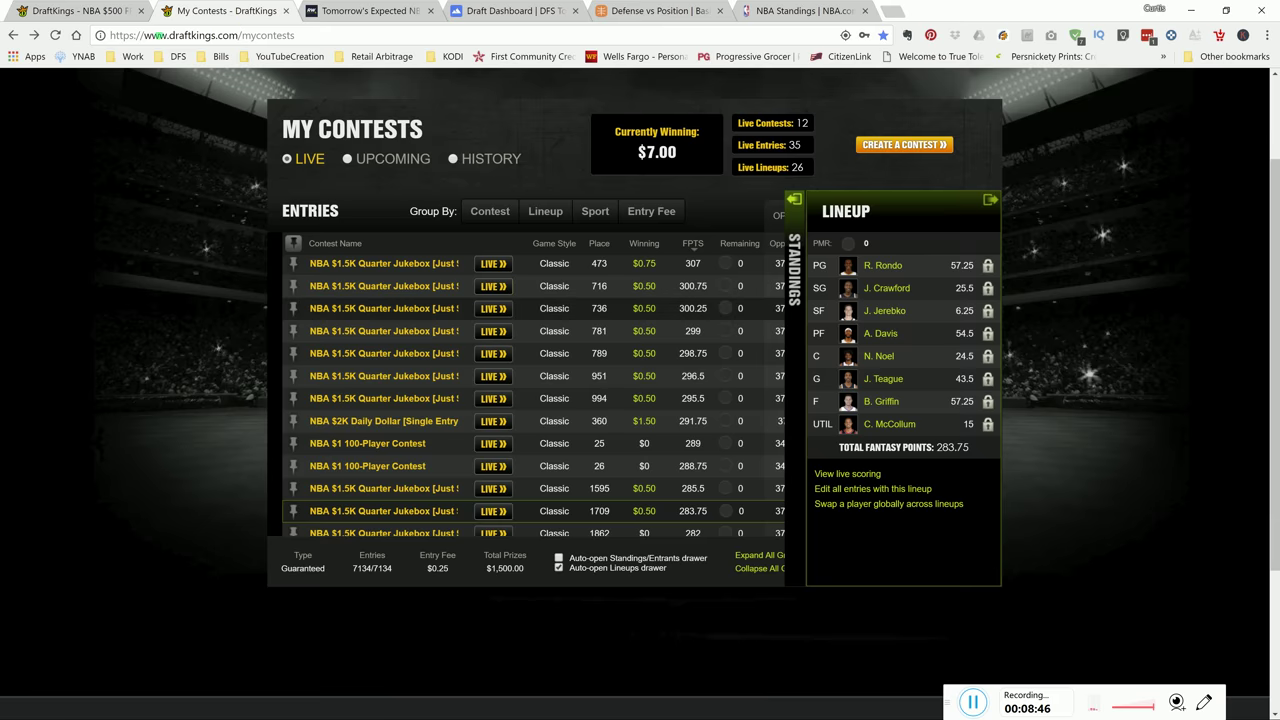
left_click(80, 14)
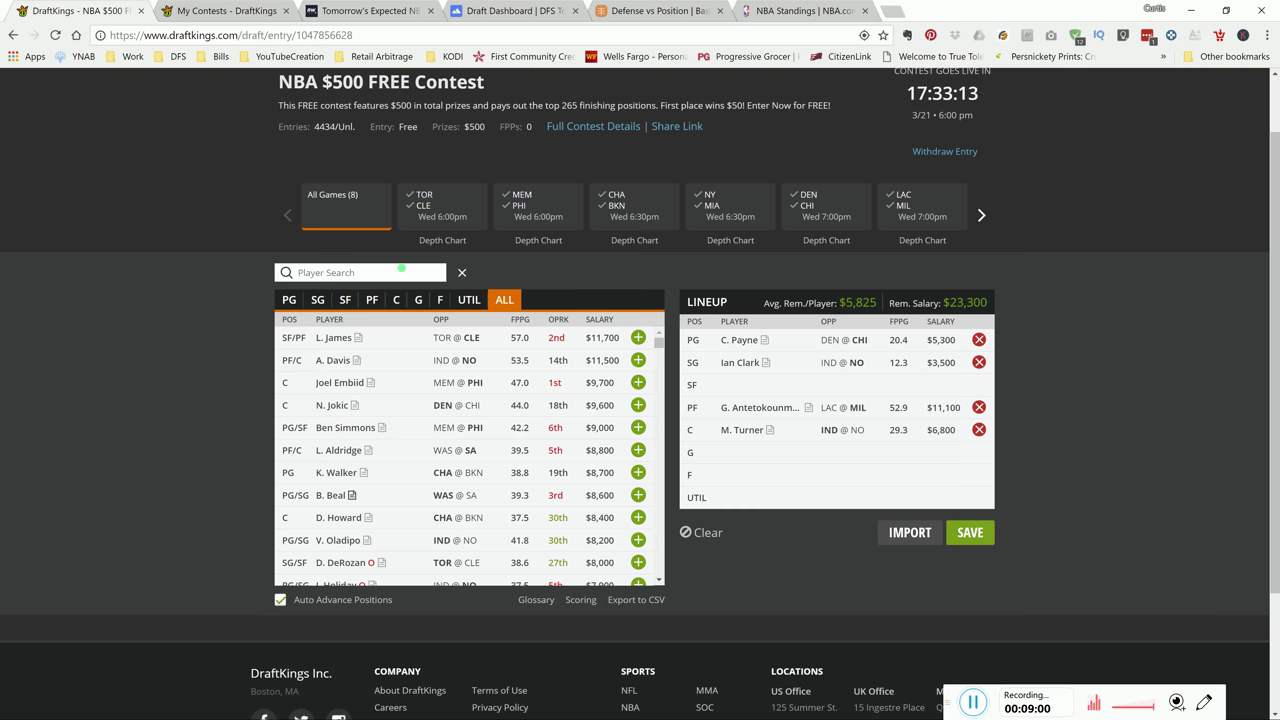
Search the player pool for "Rich" and open Josh Richardson's player card.
left_click(411, 273)
type("R")
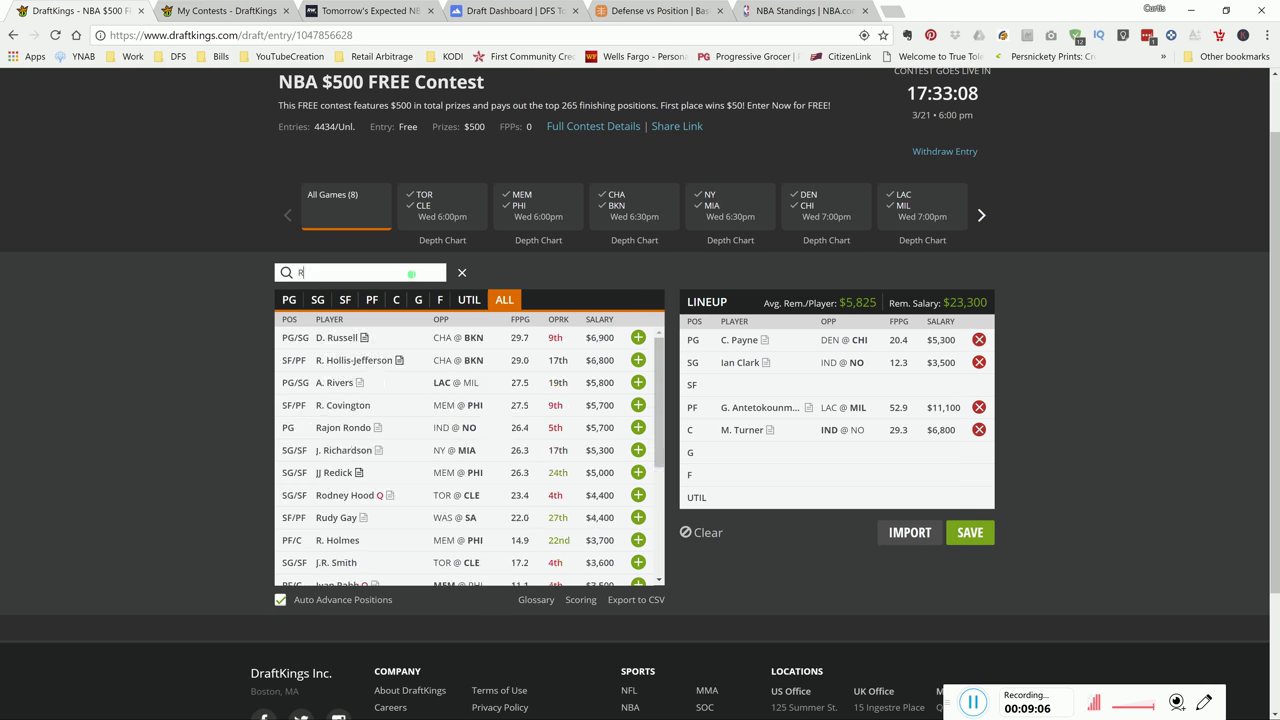
type("ich")
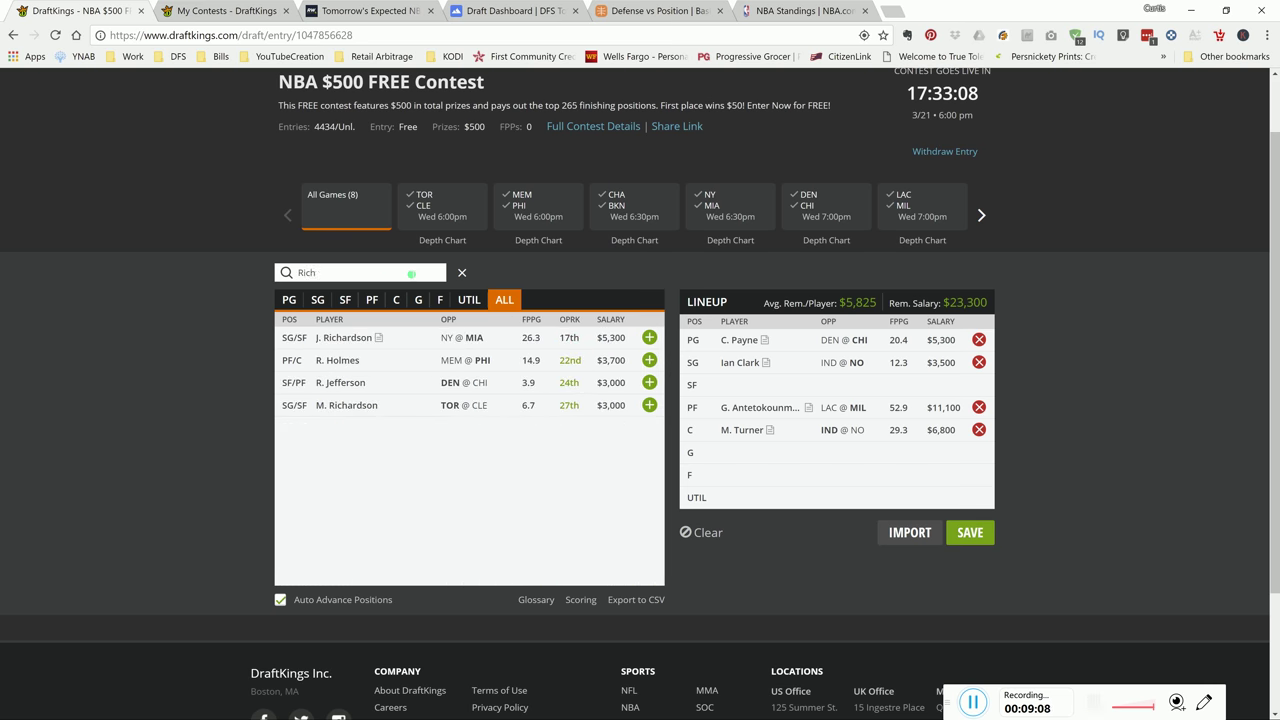
left_click(350, 338)
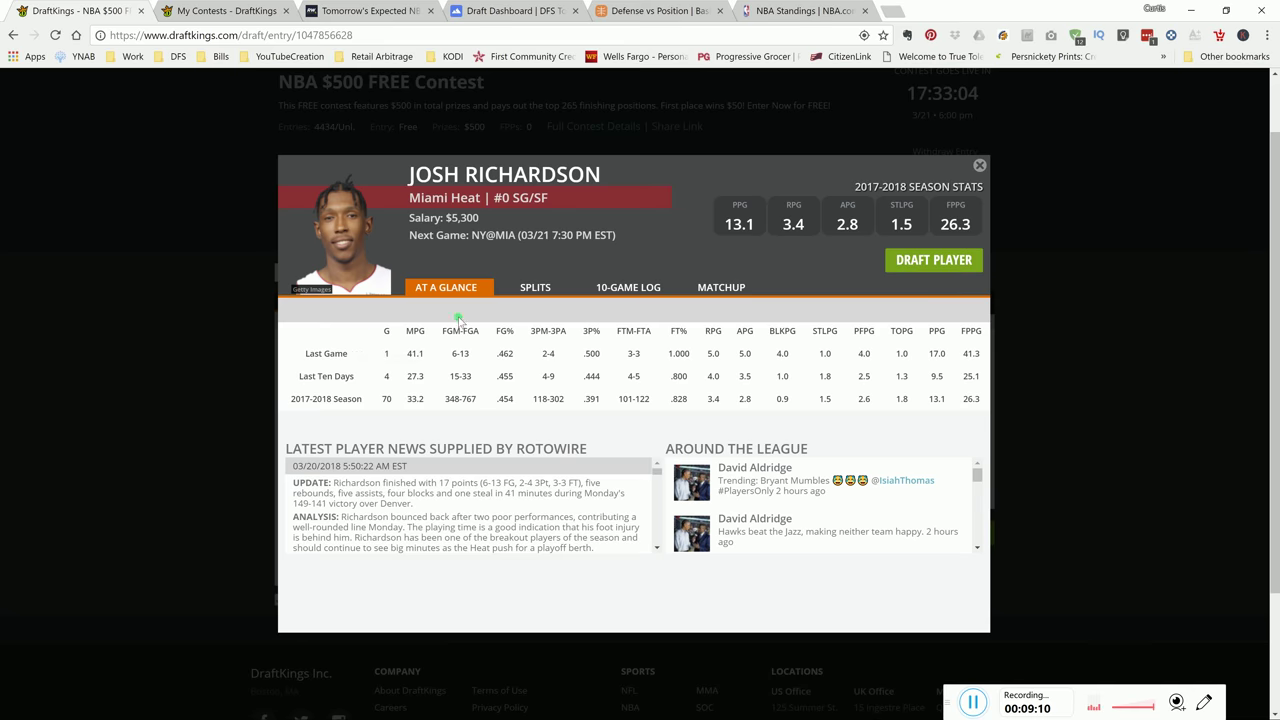
Review Josh Richardson's splits and 10-game log and draft him as small forward.
left_click(545, 287)
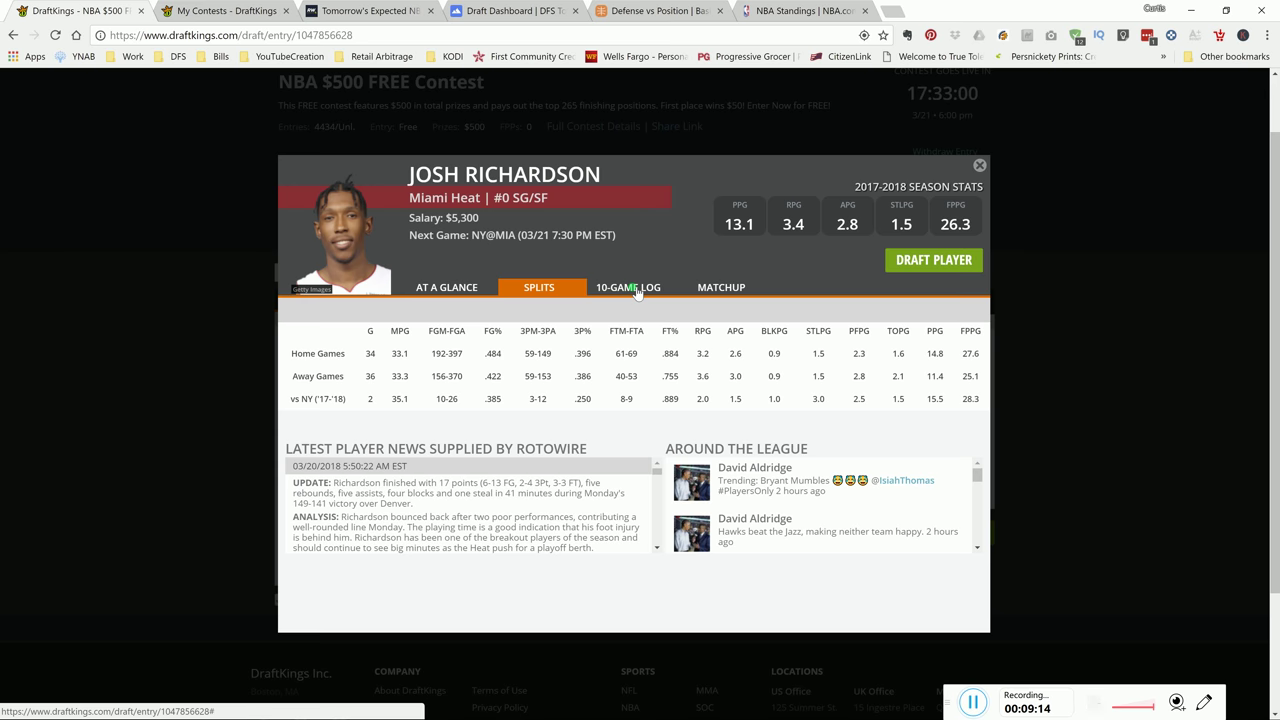
left_click(637, 290)
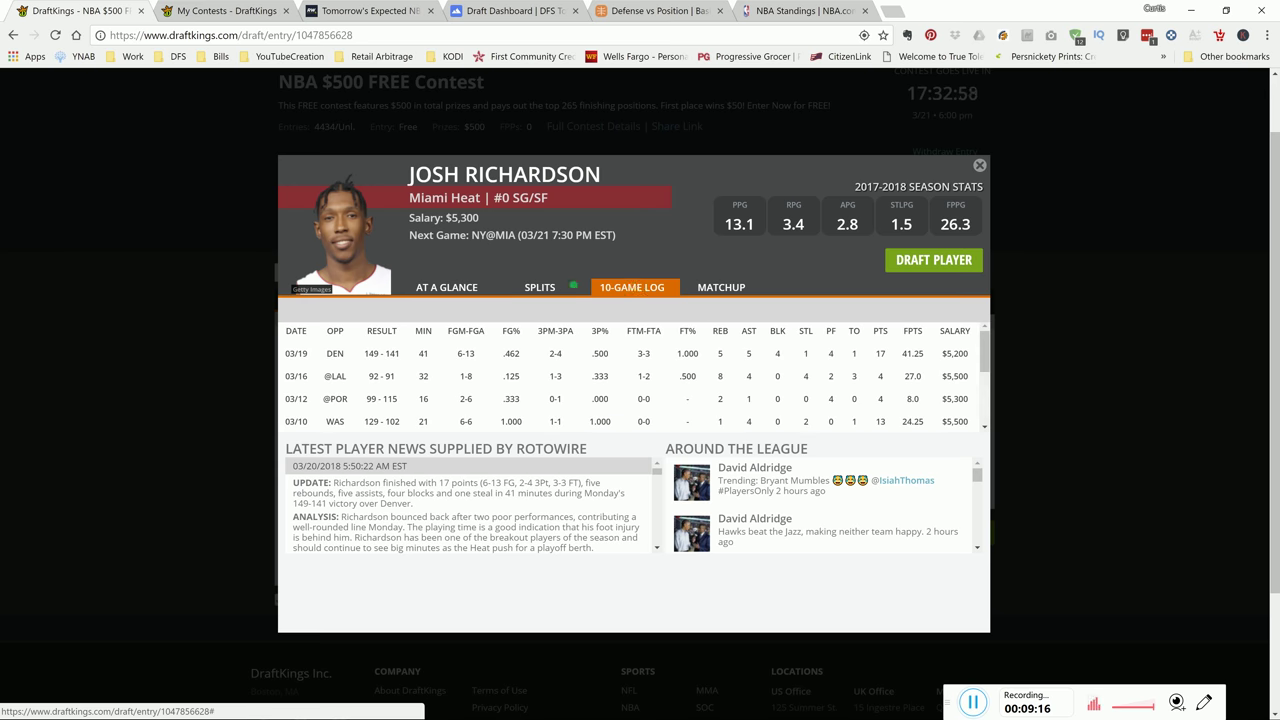
left_click(562, 289)
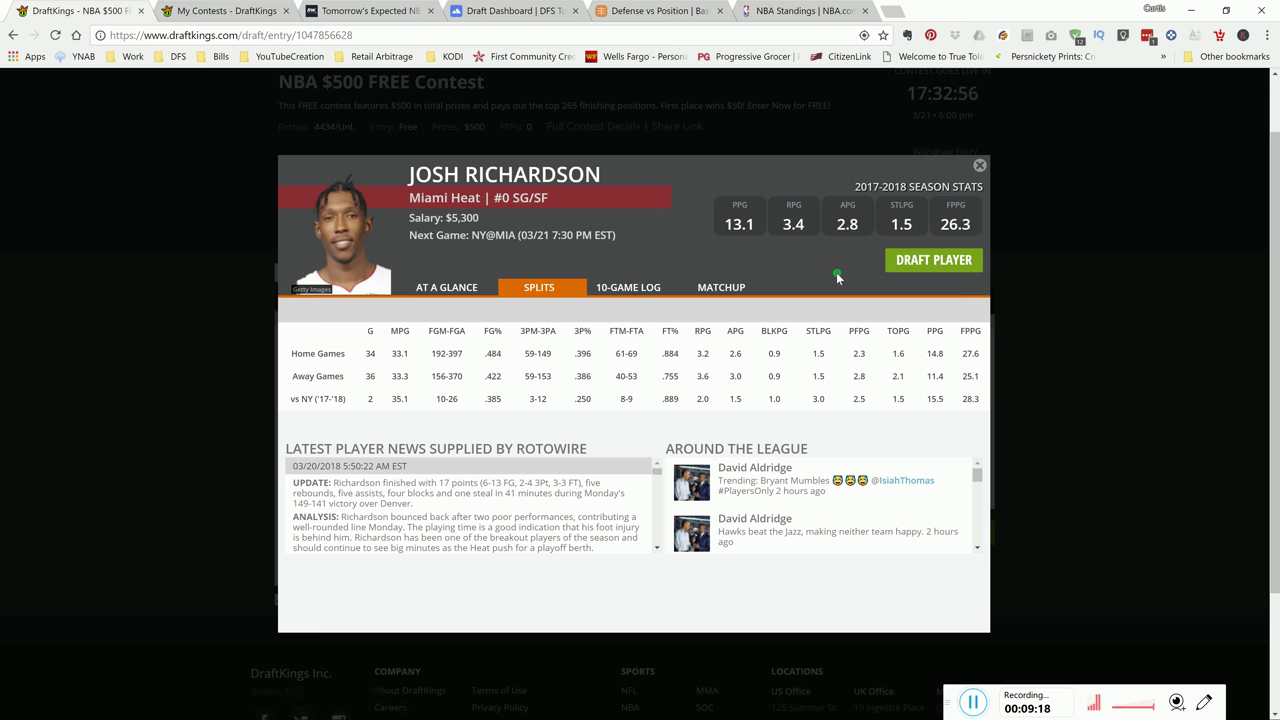
left_click(926, 265)
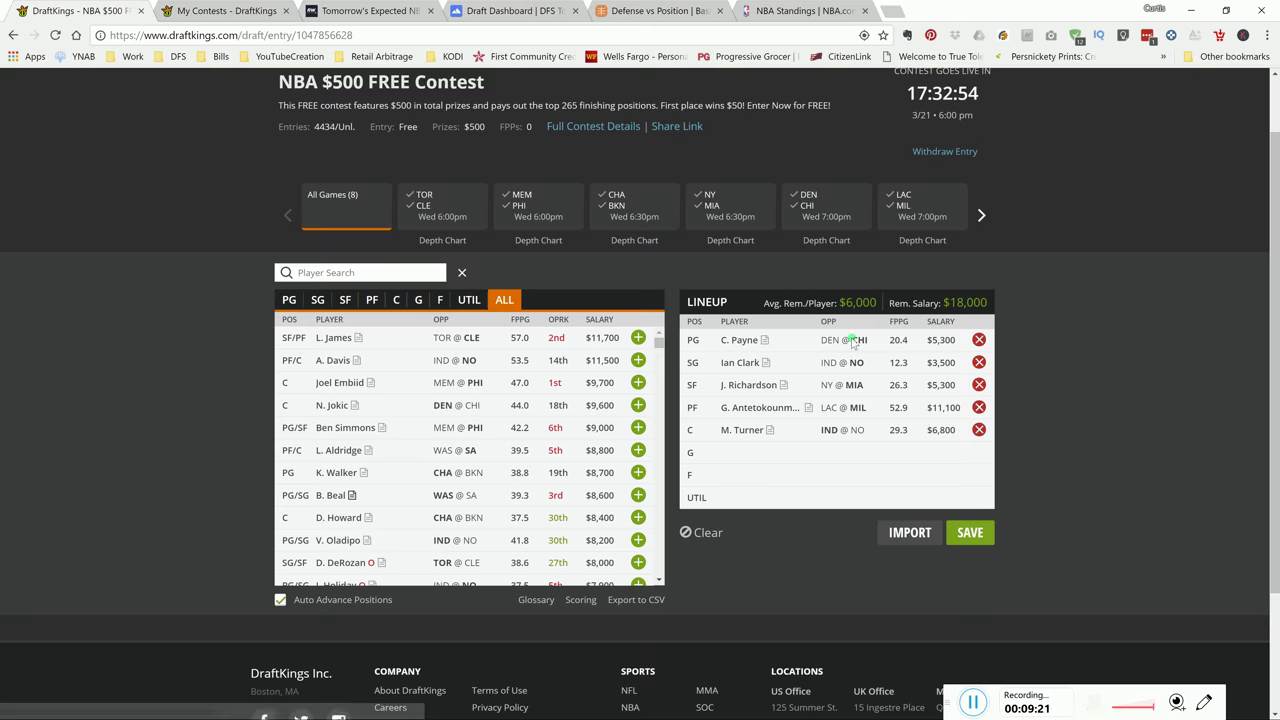
Reopen Josh Richardson's player card from the lineup and examine his full 10-game log and splits, closing it when done.
left_click(748, 385)
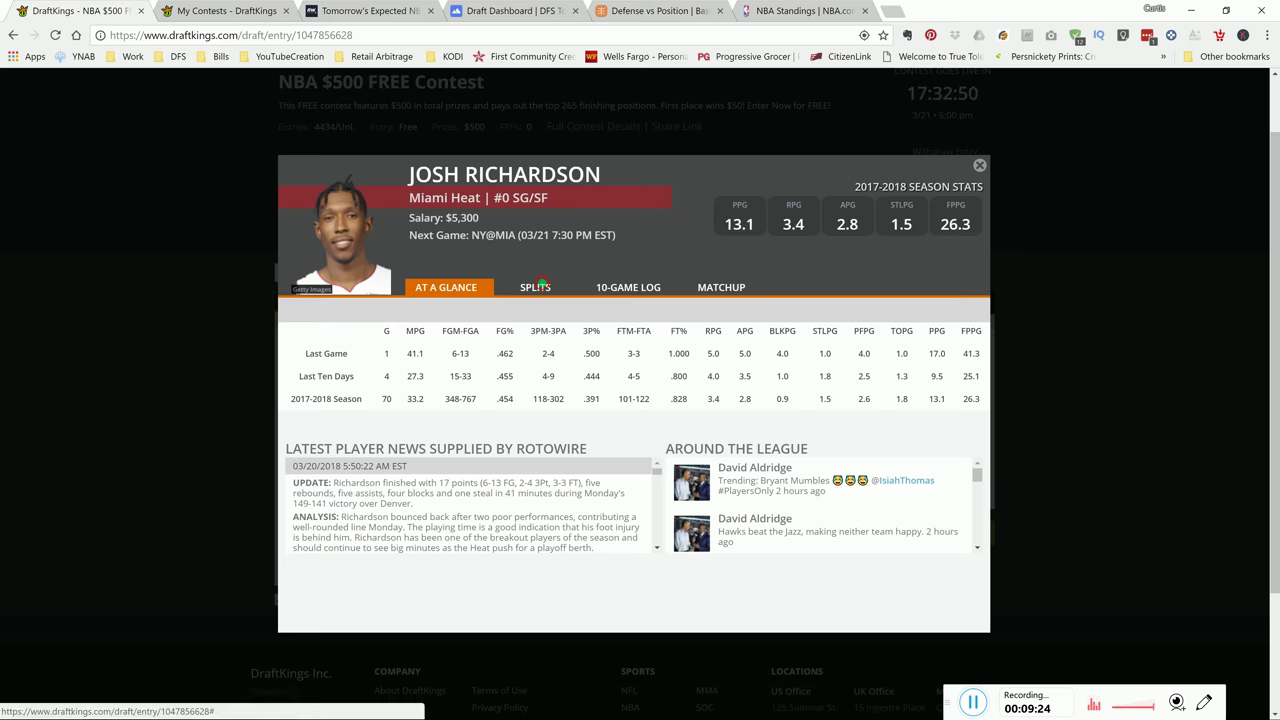
left_click(582, 287)
left_click(616, 288)
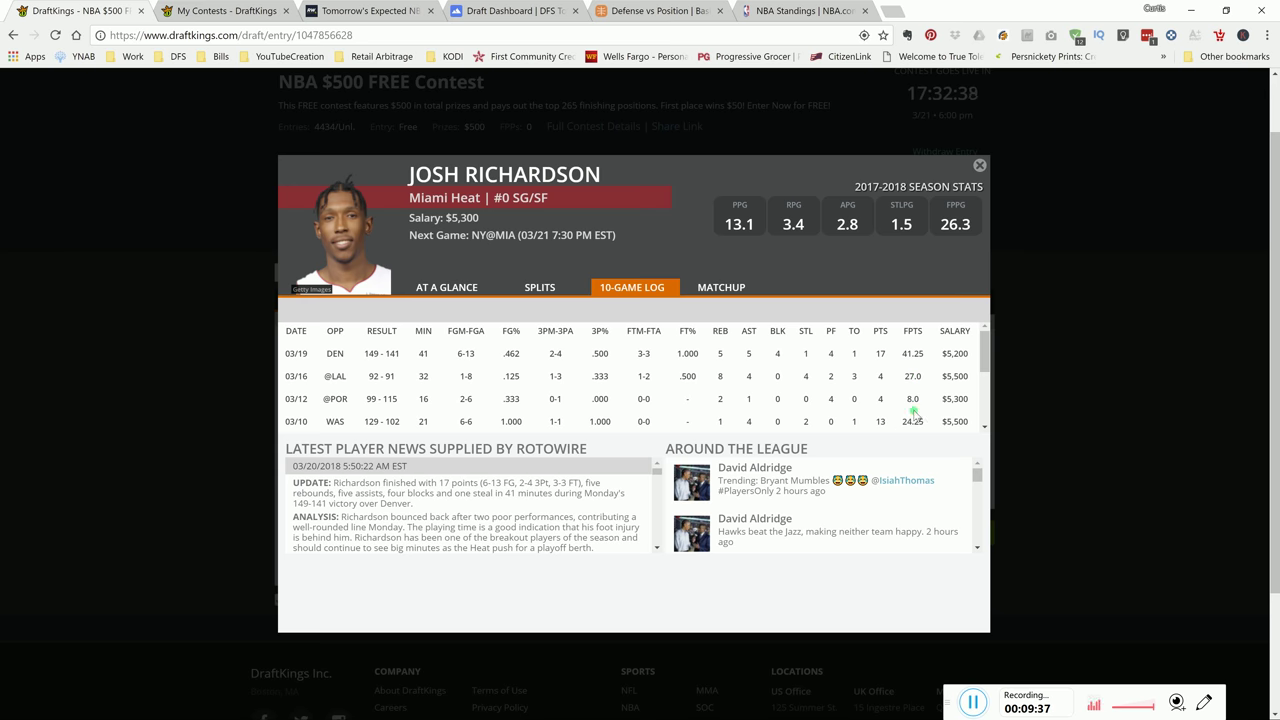
scroll(866, 388, "down", 1)
scroll(866, 388, "down", 2)
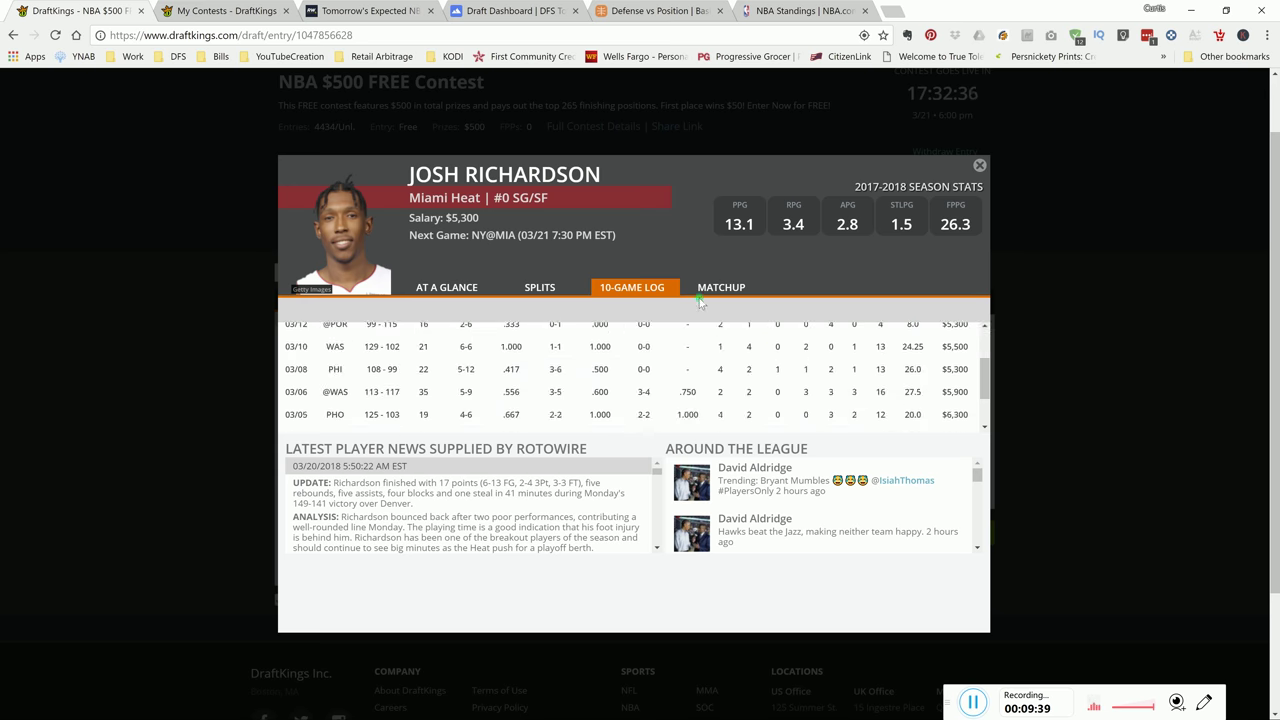
left_click(533, 289)
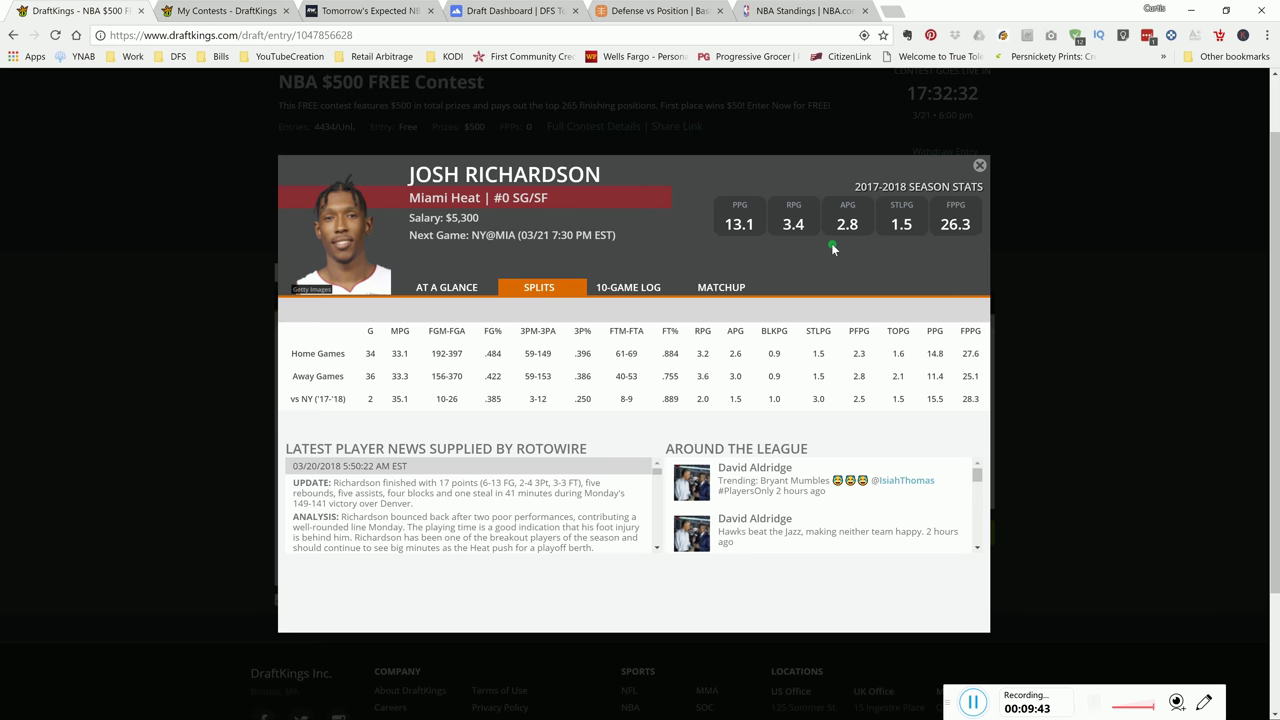
left_click(981, 166)
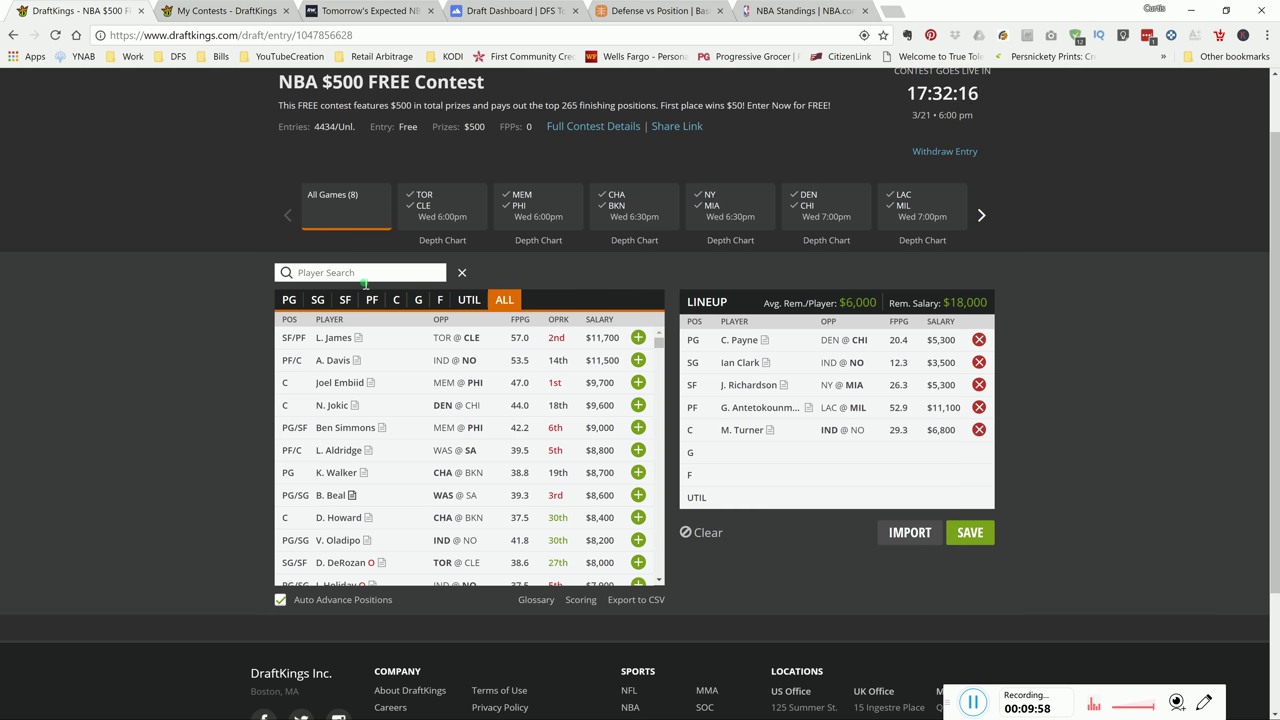
Search the player pool for "lamb" and try Jeremy Lamb in the guard slot, removing him from the lineup again.
type("lamb")
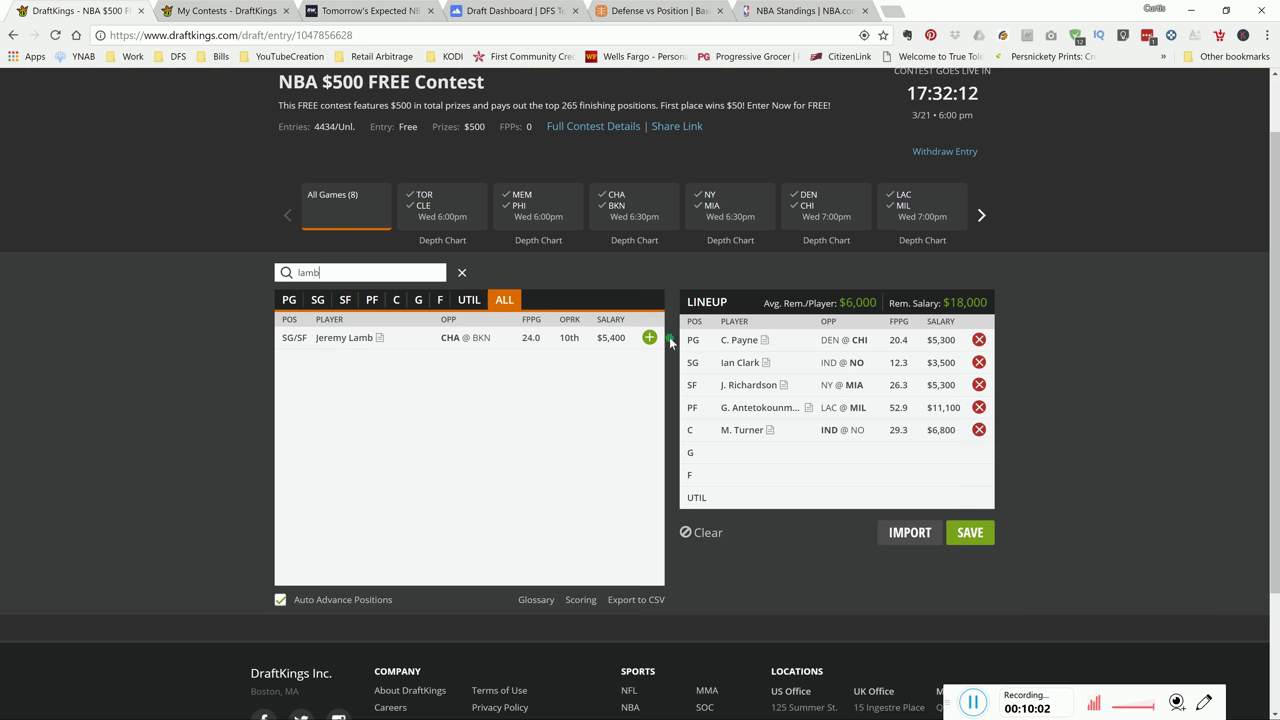
left_click(649, 338)
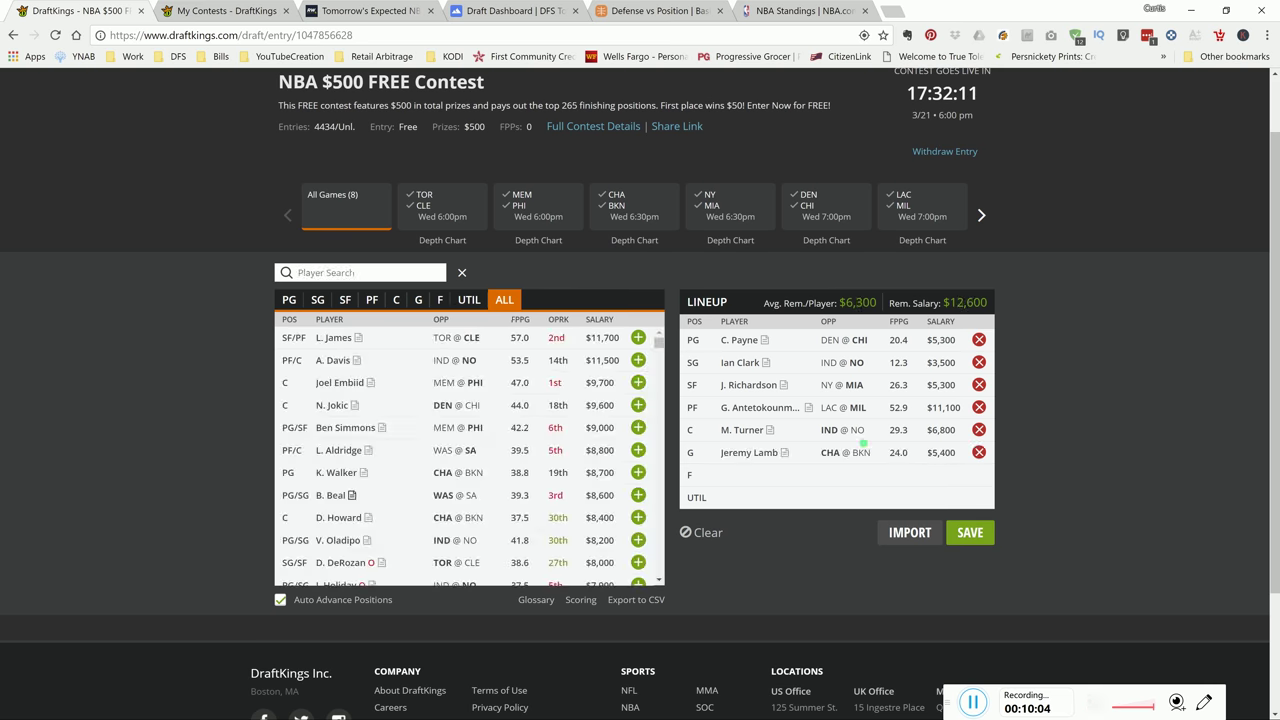
left_click(978, 453)
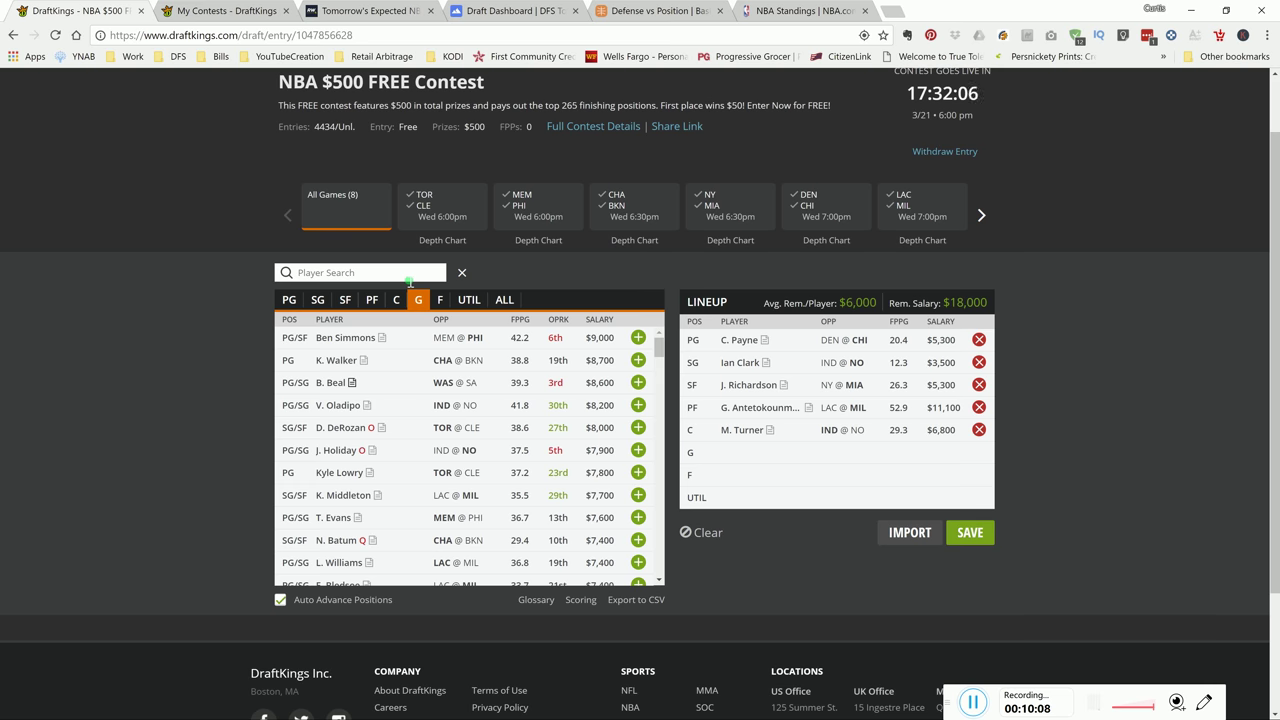
Search the player pool for "carrol" and review DeMarre Carroll's 10-game log and splits, closing his player card when done.
type("carrol")
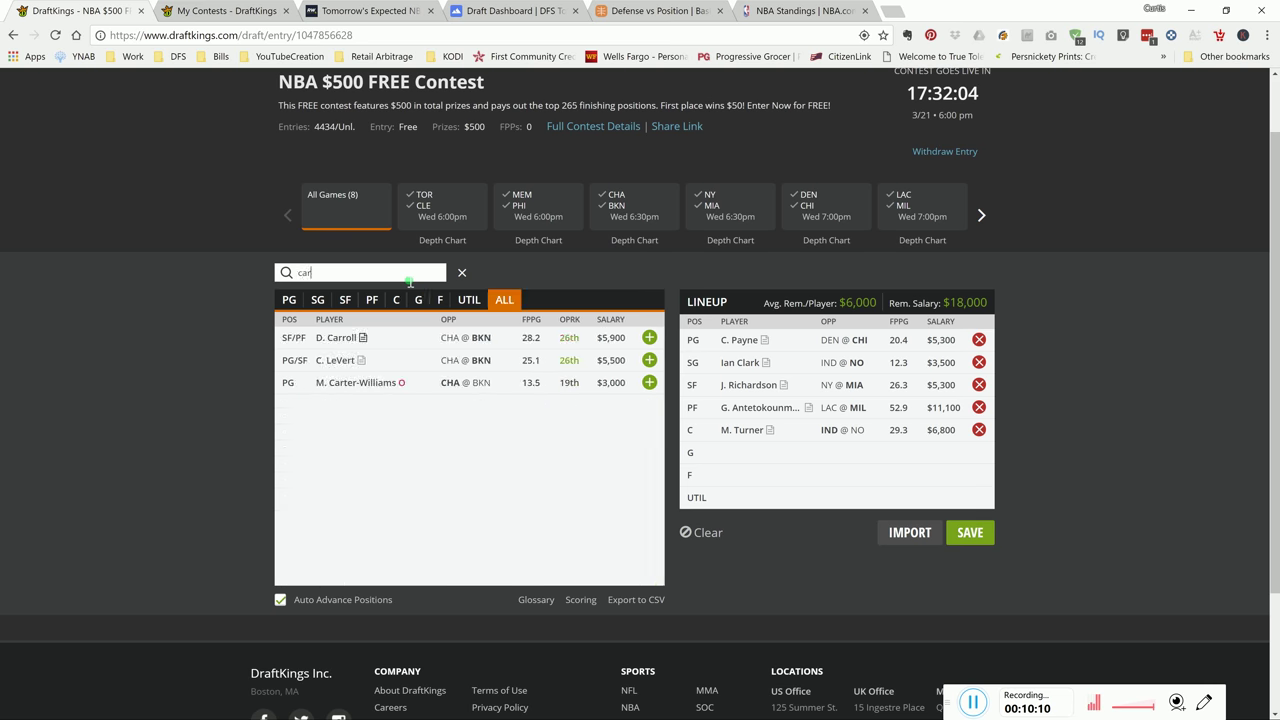
left_click(340, 337)
left_click(642, 288)
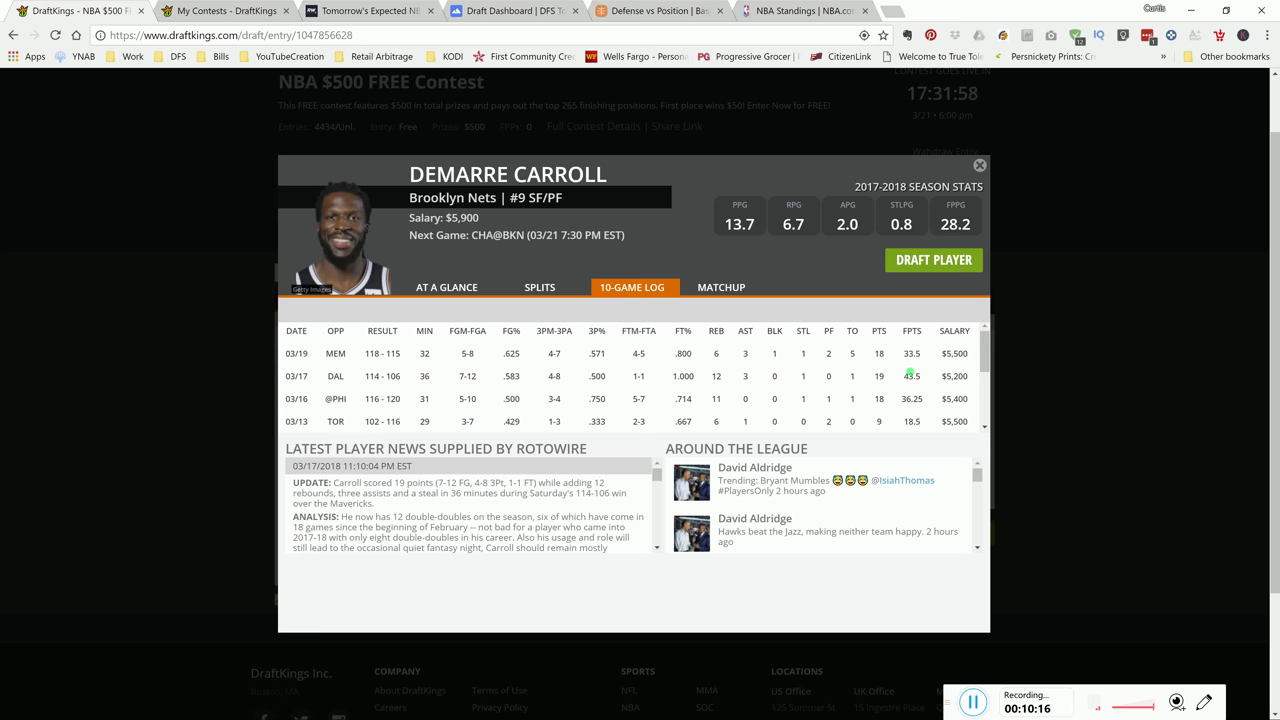
left_click(539, 290)
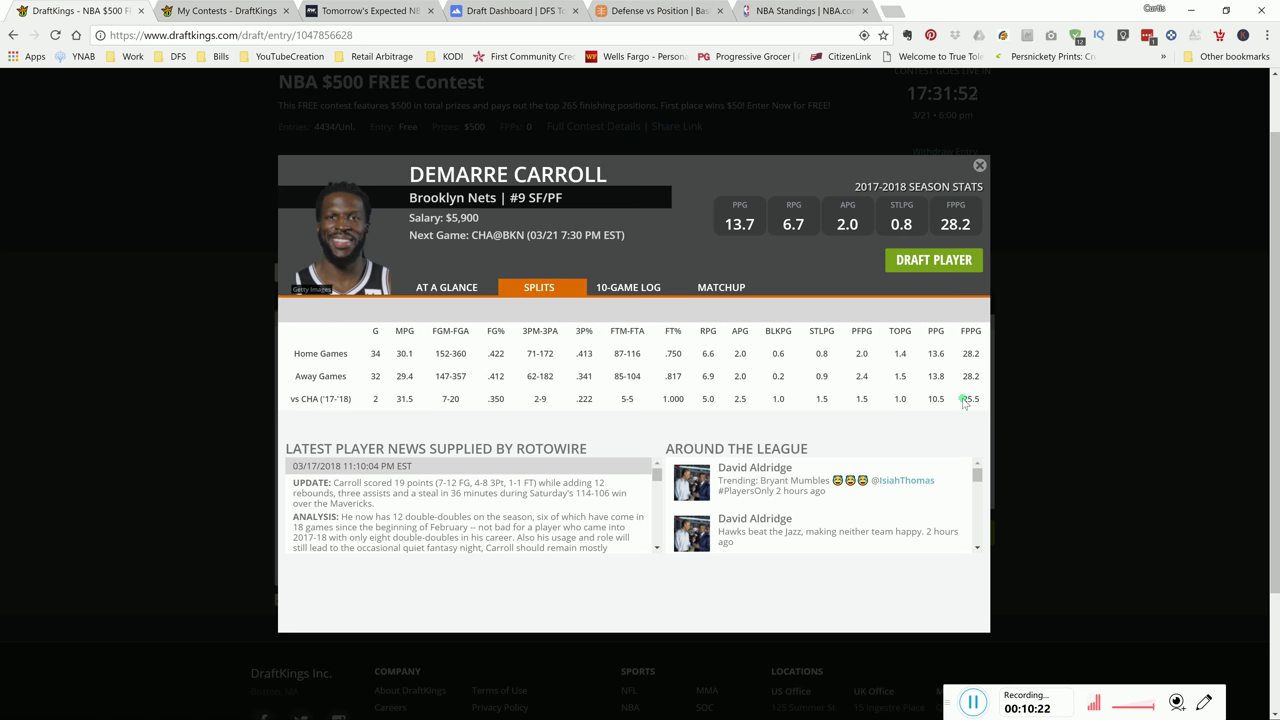
left_click(620, 292)
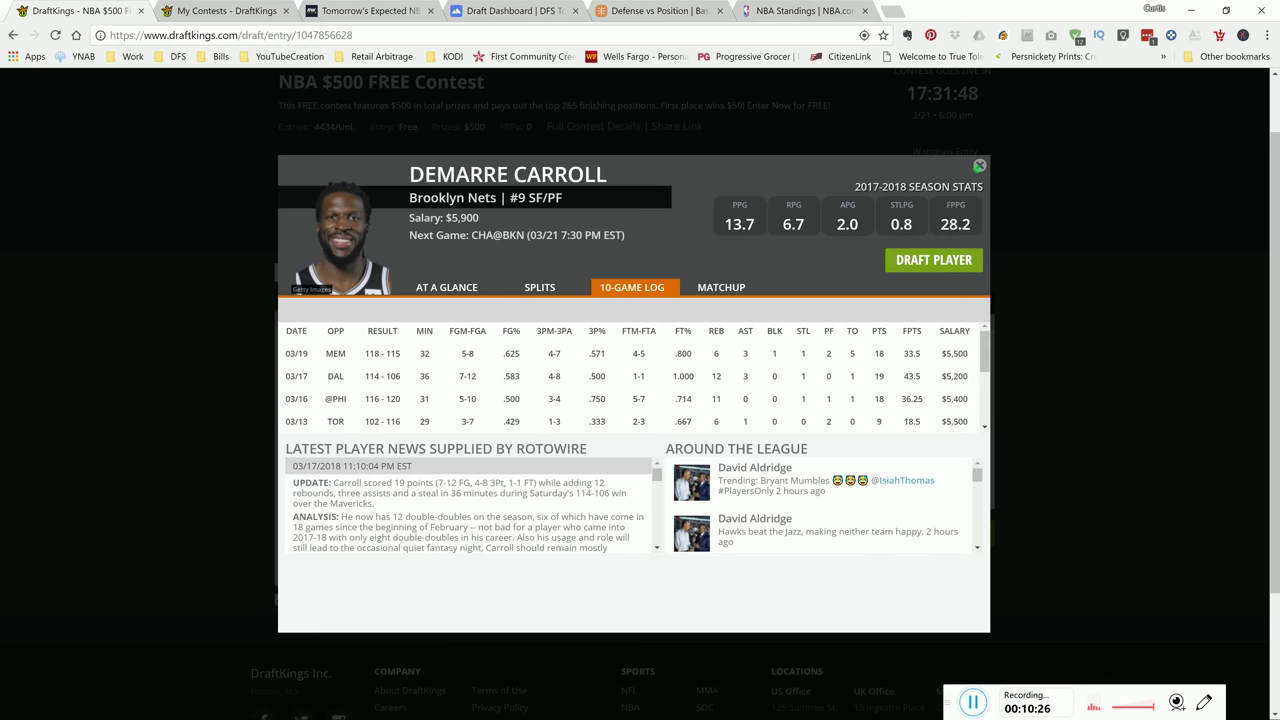
left_click(980, 168)
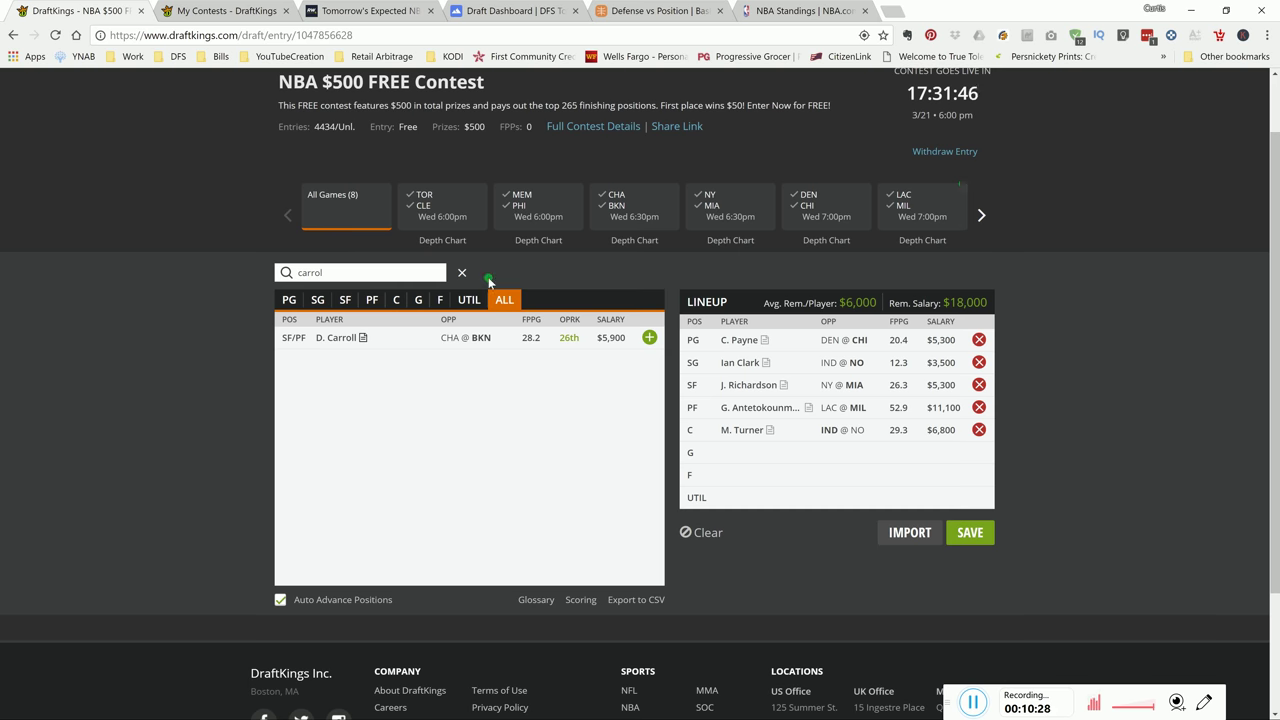
Search the player pool for "miles" and open C.J. Miles's player card.
double_click(437, 278)
type("mile")
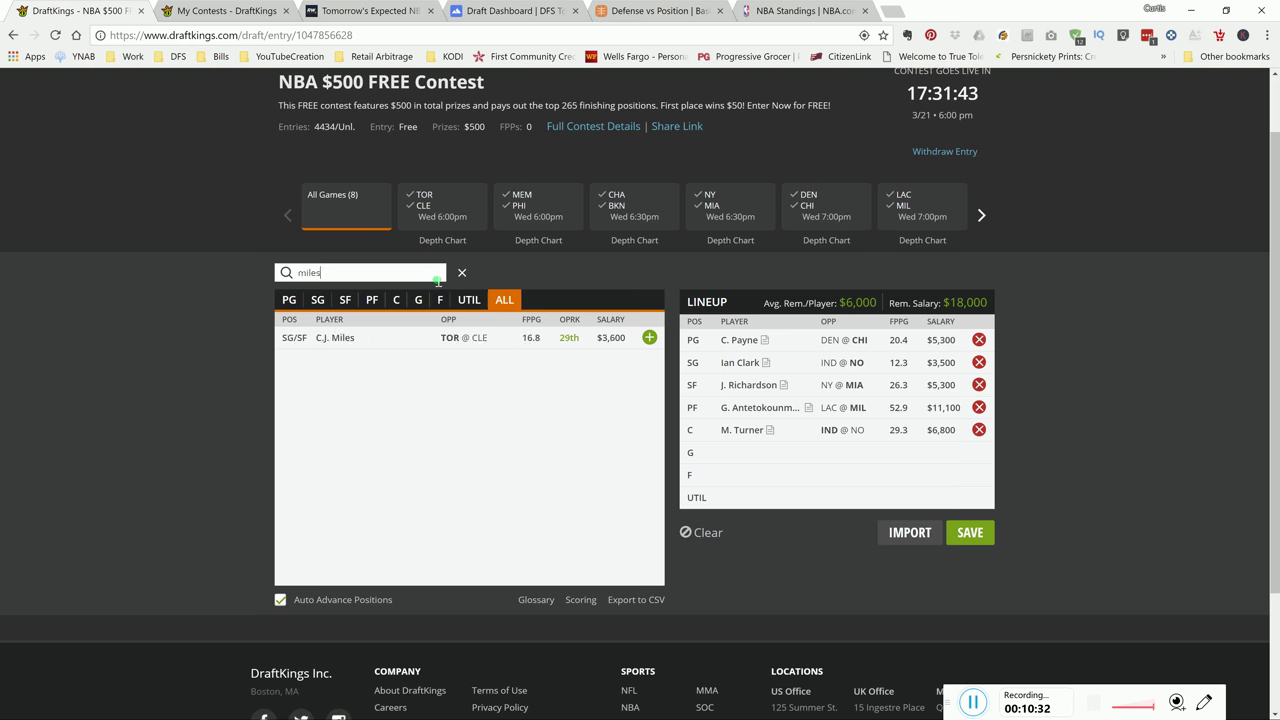
type("s")
left_click(340, 337)
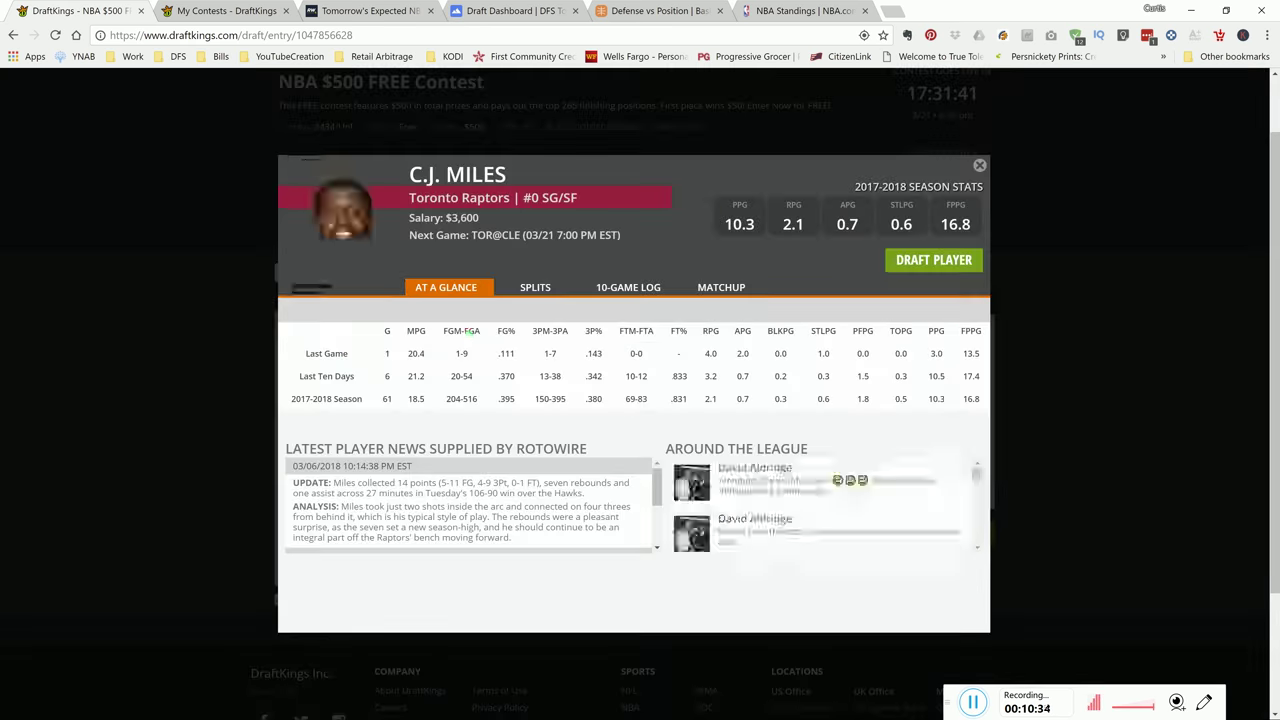
Compare C.J. Miles's splits with his 10-game log, closing his player card when done.
left_click(540, 288)
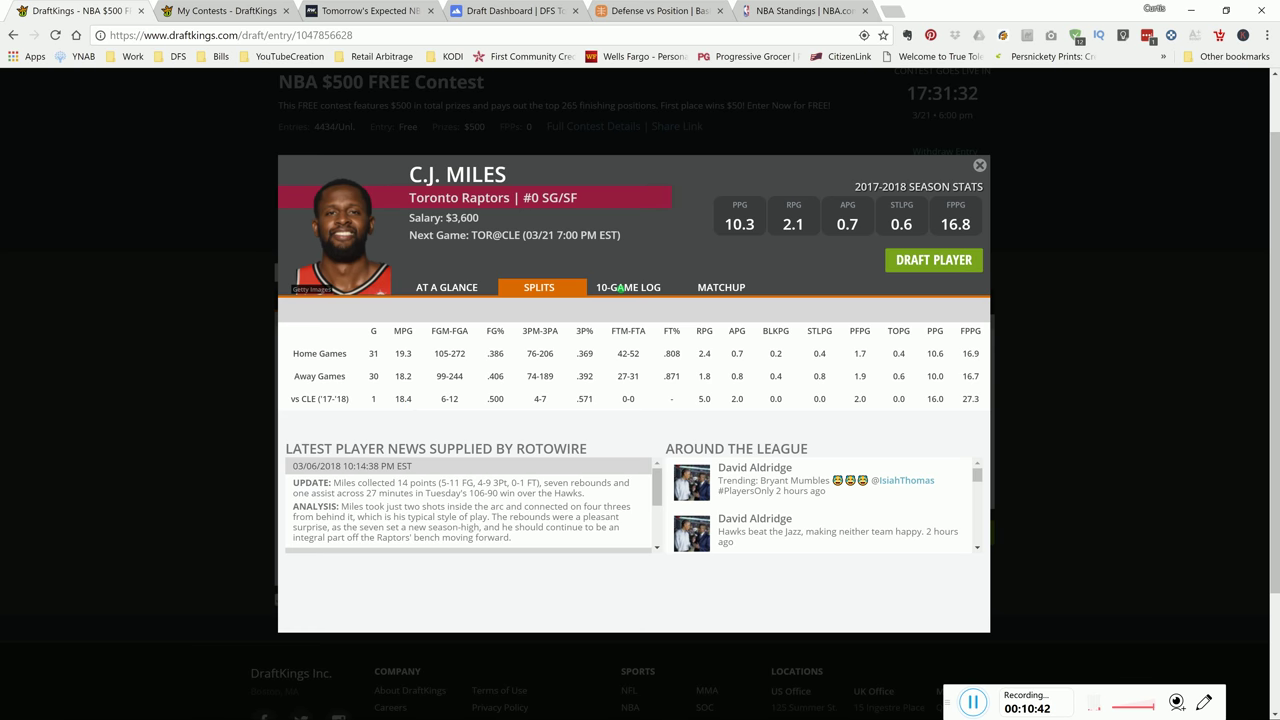
left_click(621, 288)
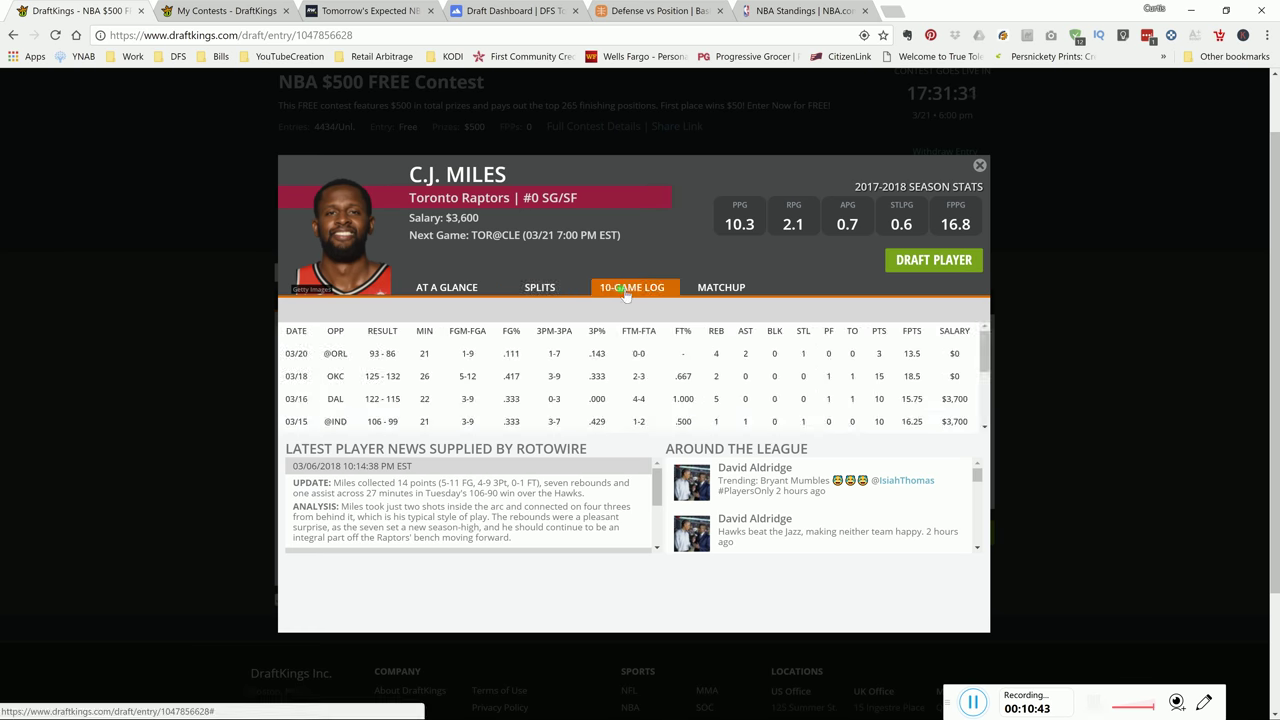
left_click(551, 294)
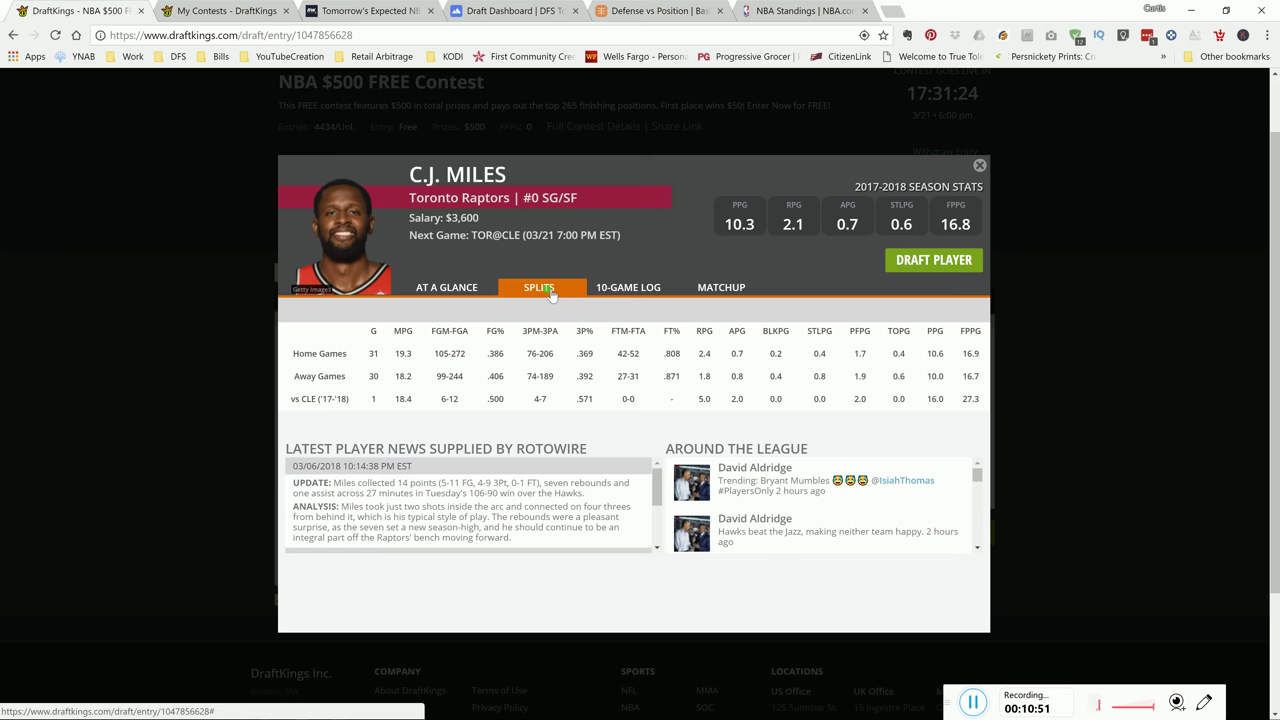
left_click(618, 288)
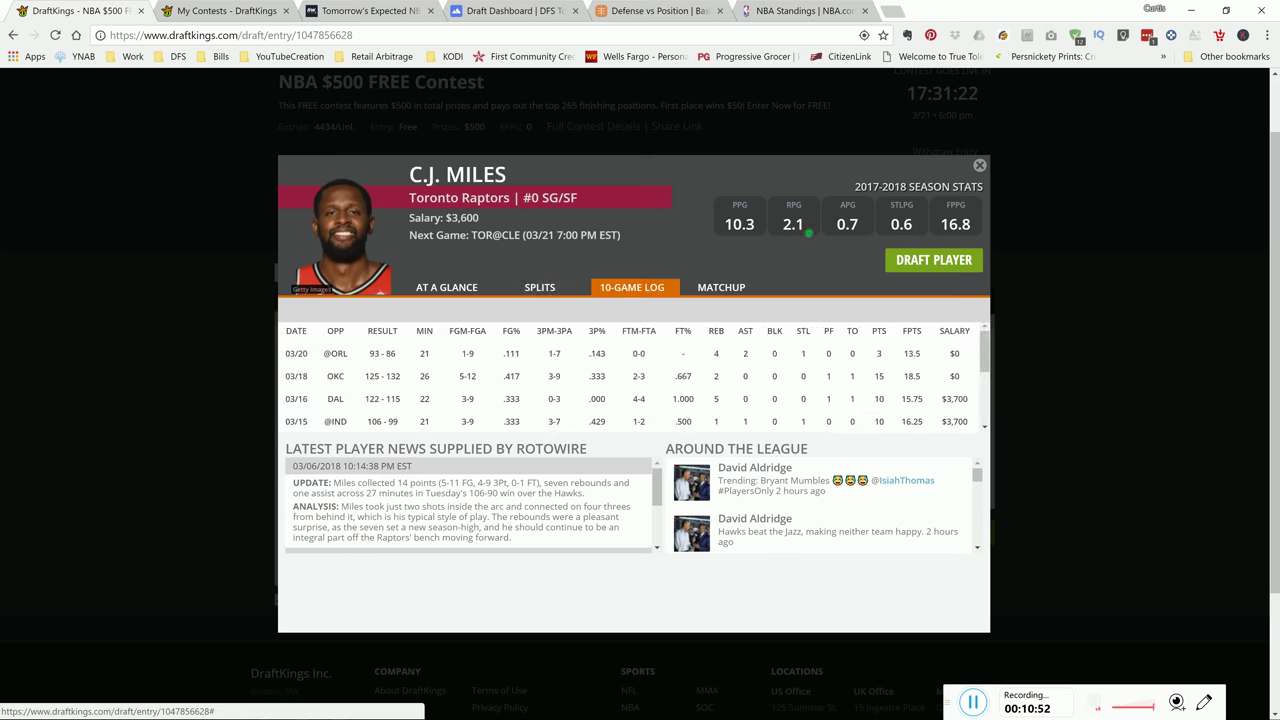
left_click(984, 167)
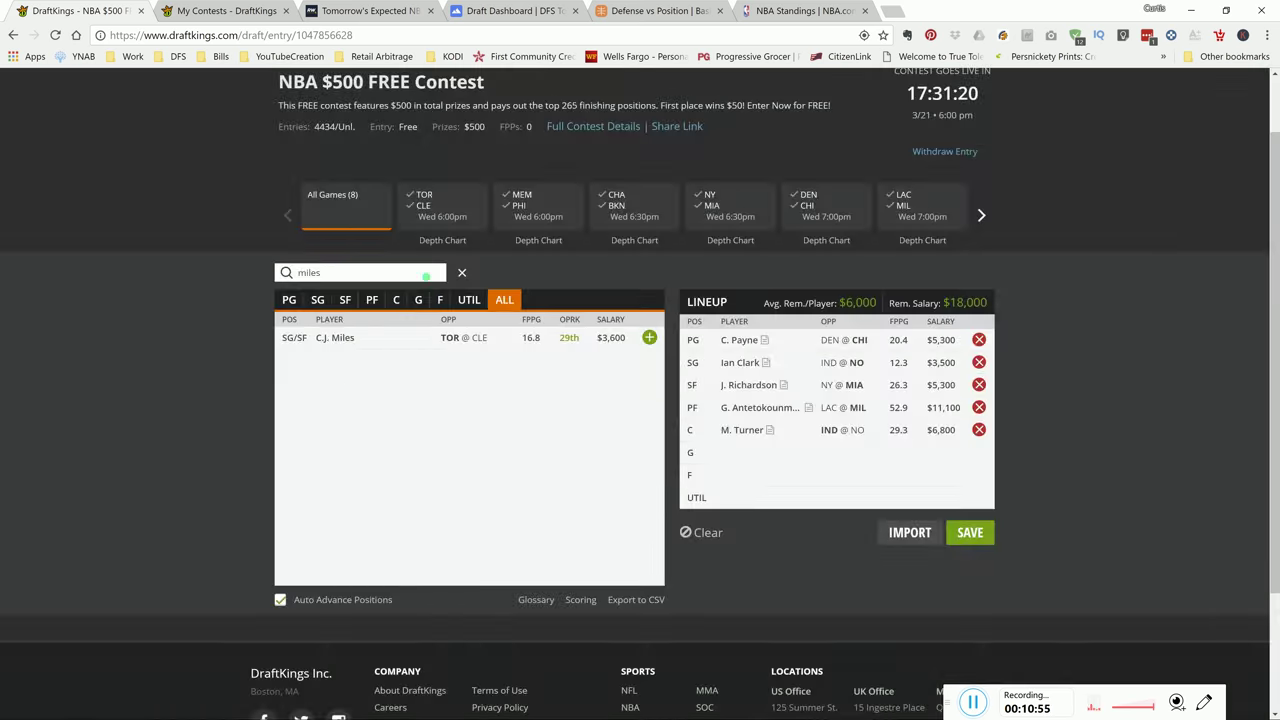
Search the player pool for "siak" and review Pascal Siakam's splits and 10-game log, closing his player card when done.
left_click(430, 280)
key("BackSpace")
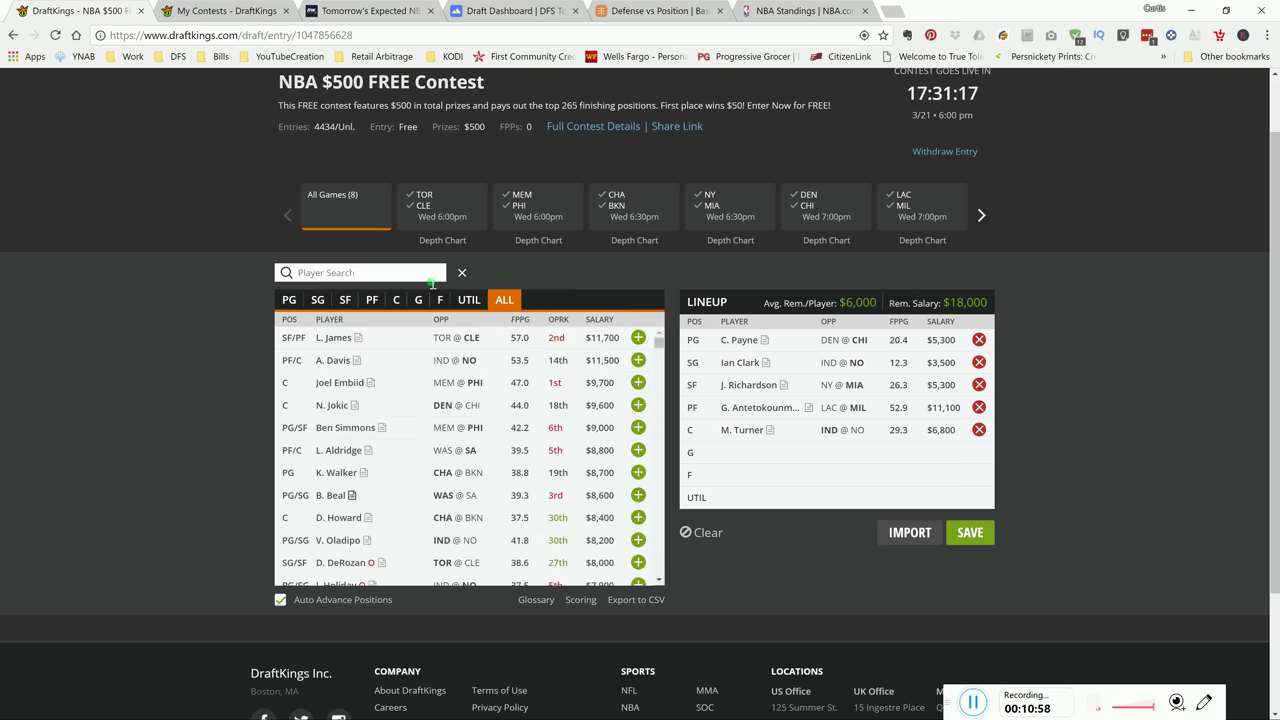
type("siak")
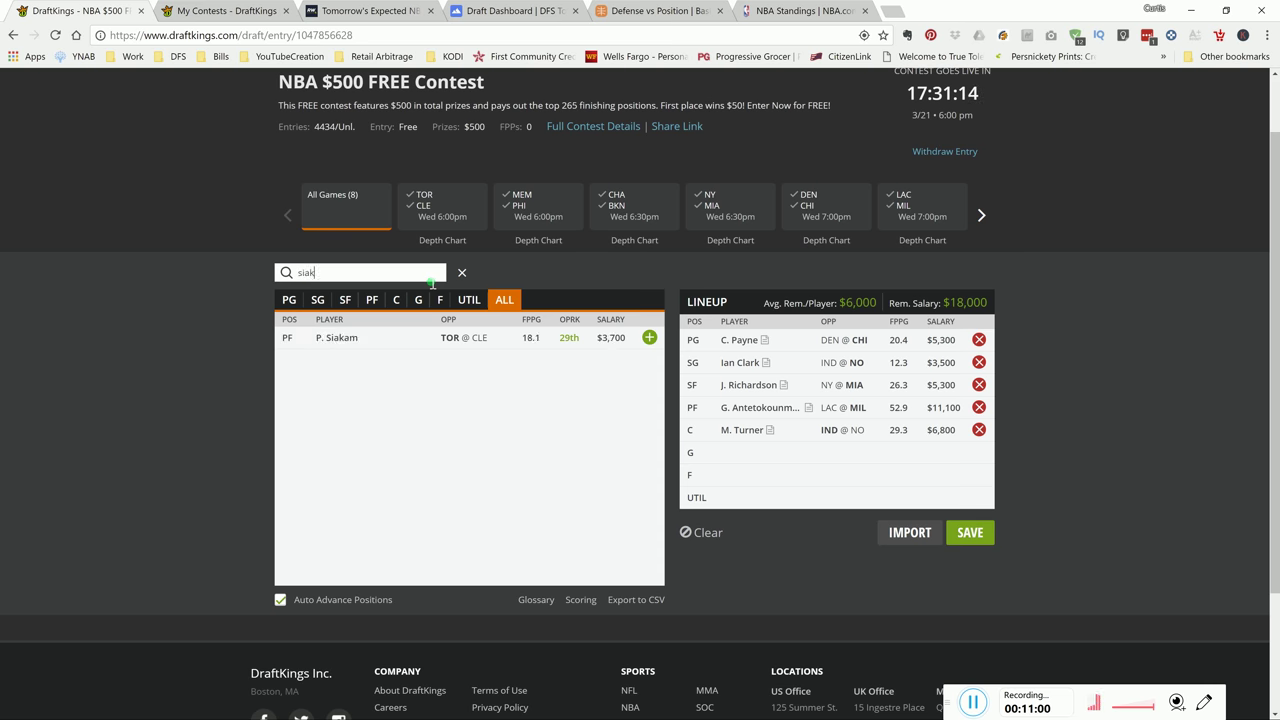
left_click(337, 339)
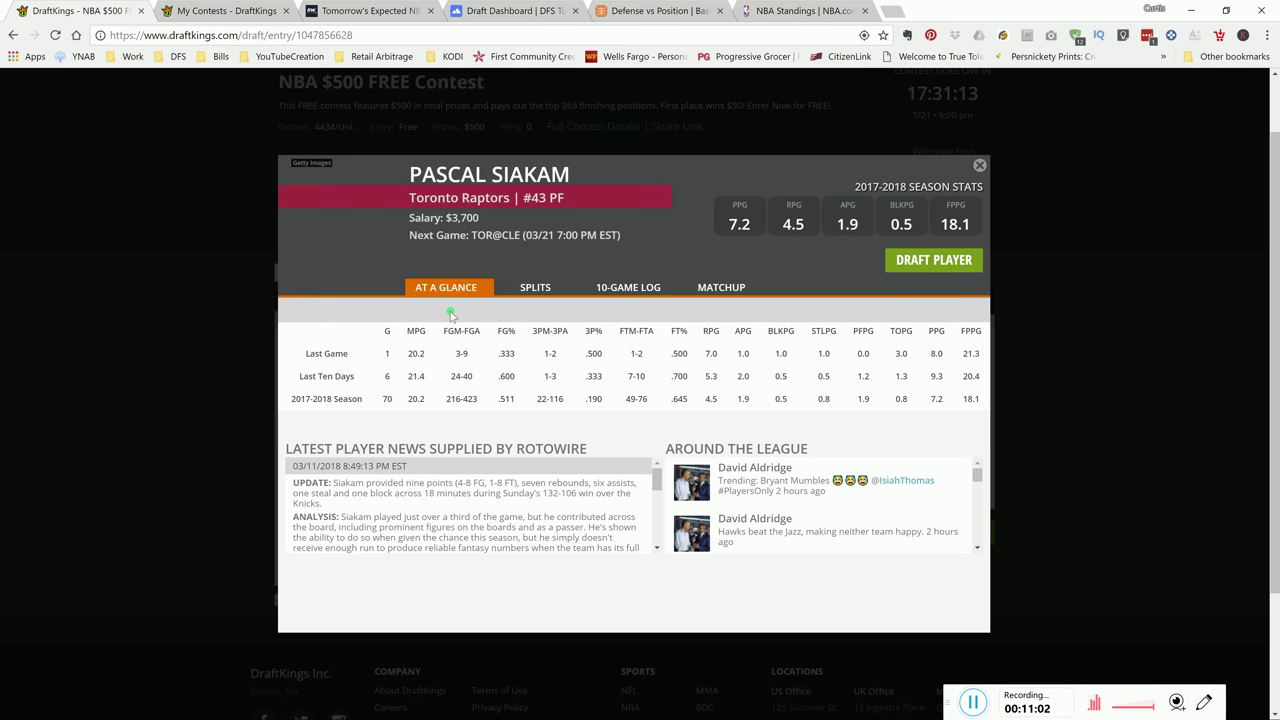
left_click(538, 287)
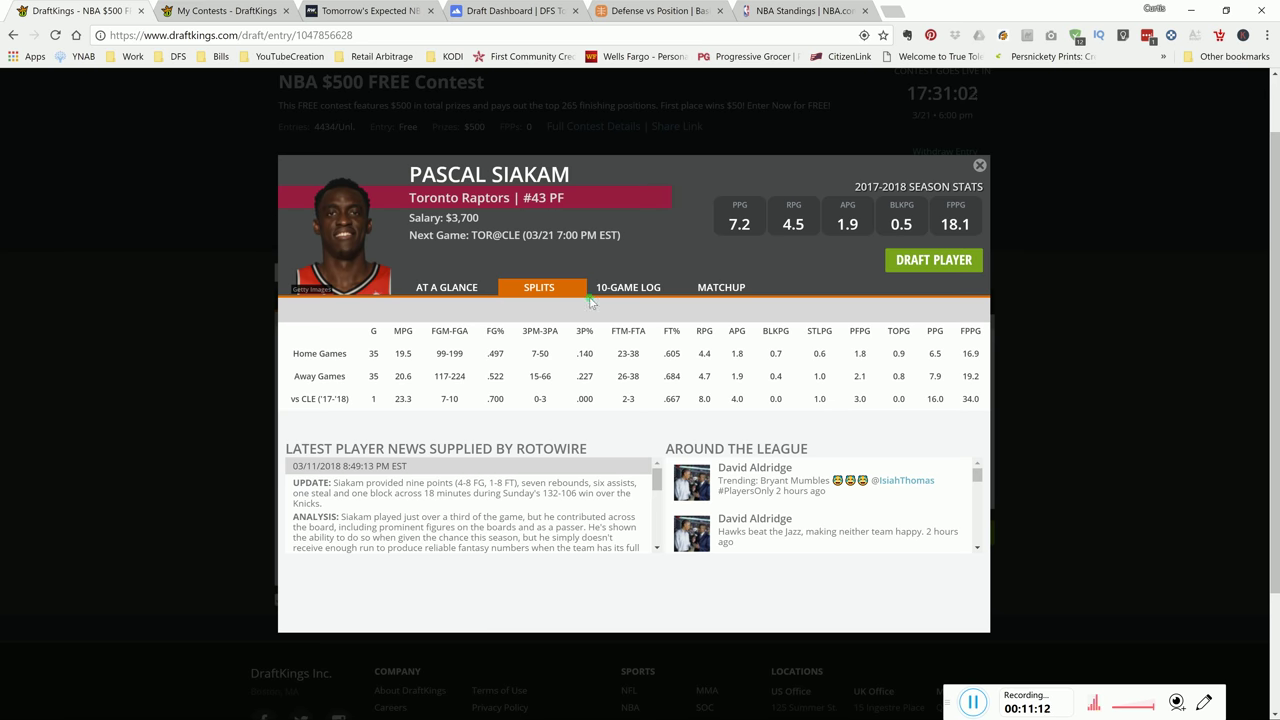
left_click(633, 293)
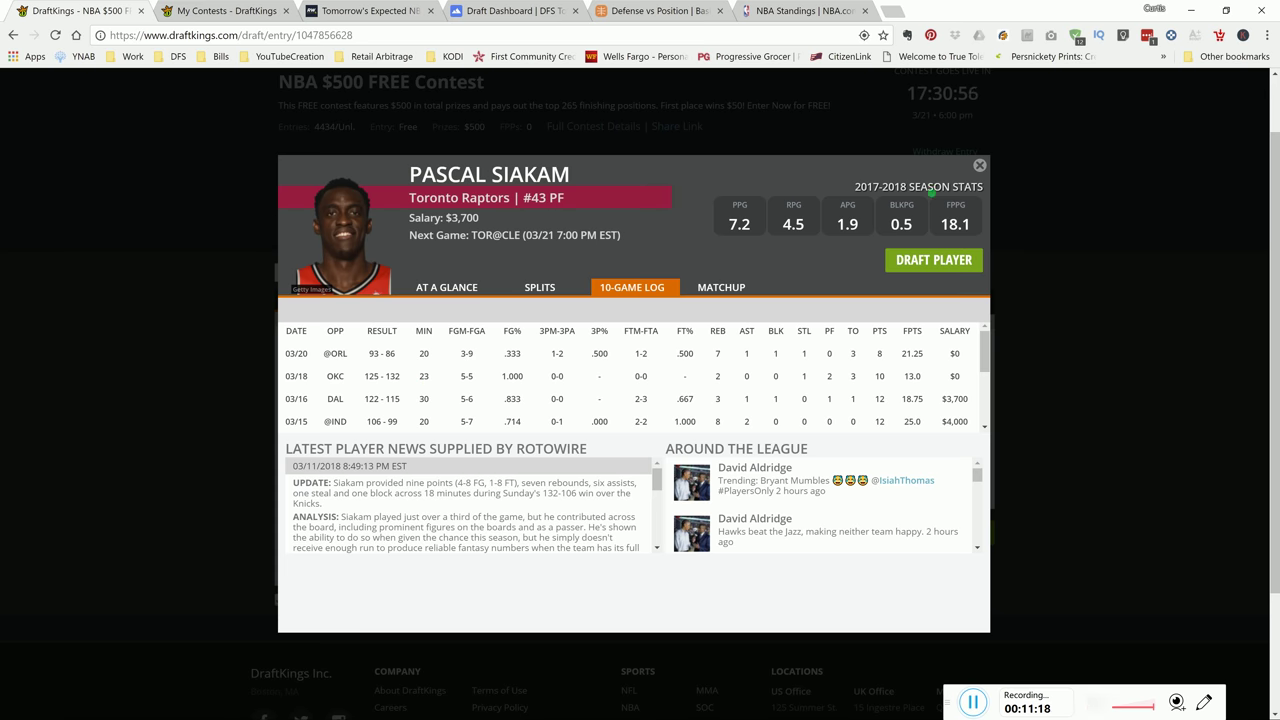
left_click(557, 290)
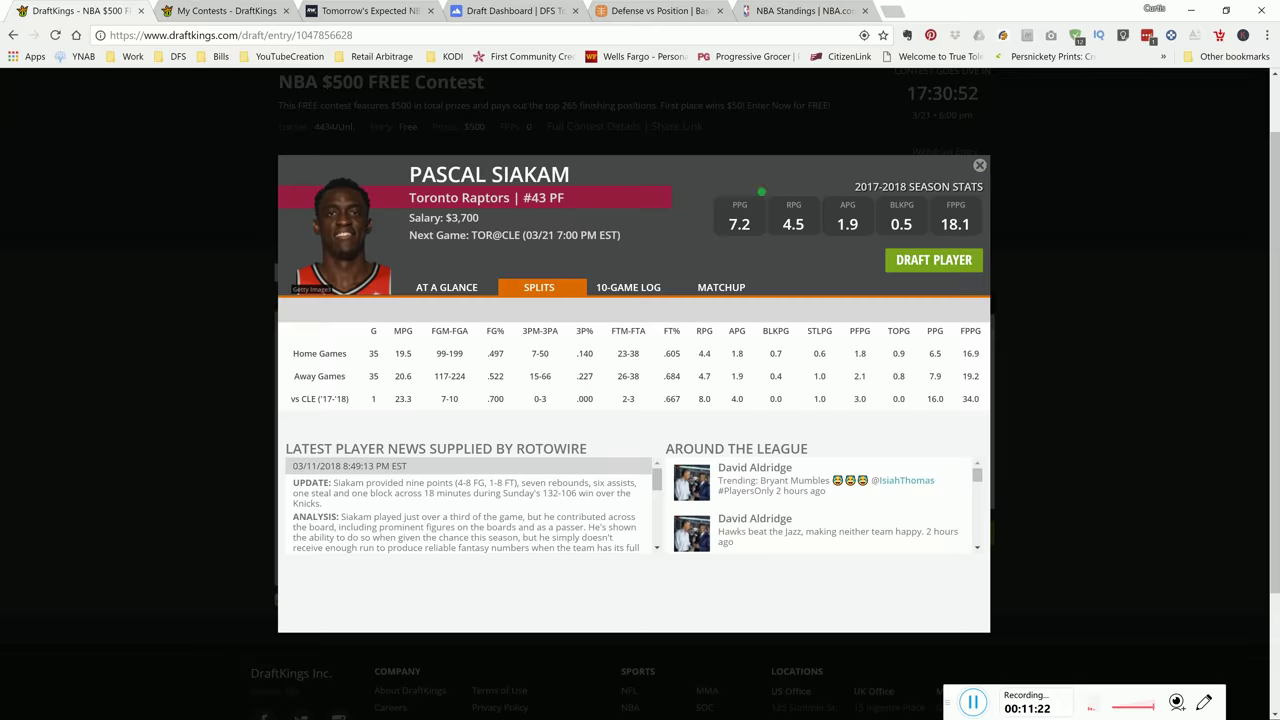
left_click(979, 165)
Search the player pool for "val" and review Jonas Valanciunas's season stats and splits, closing his player card when done.
left_click(463, 272)
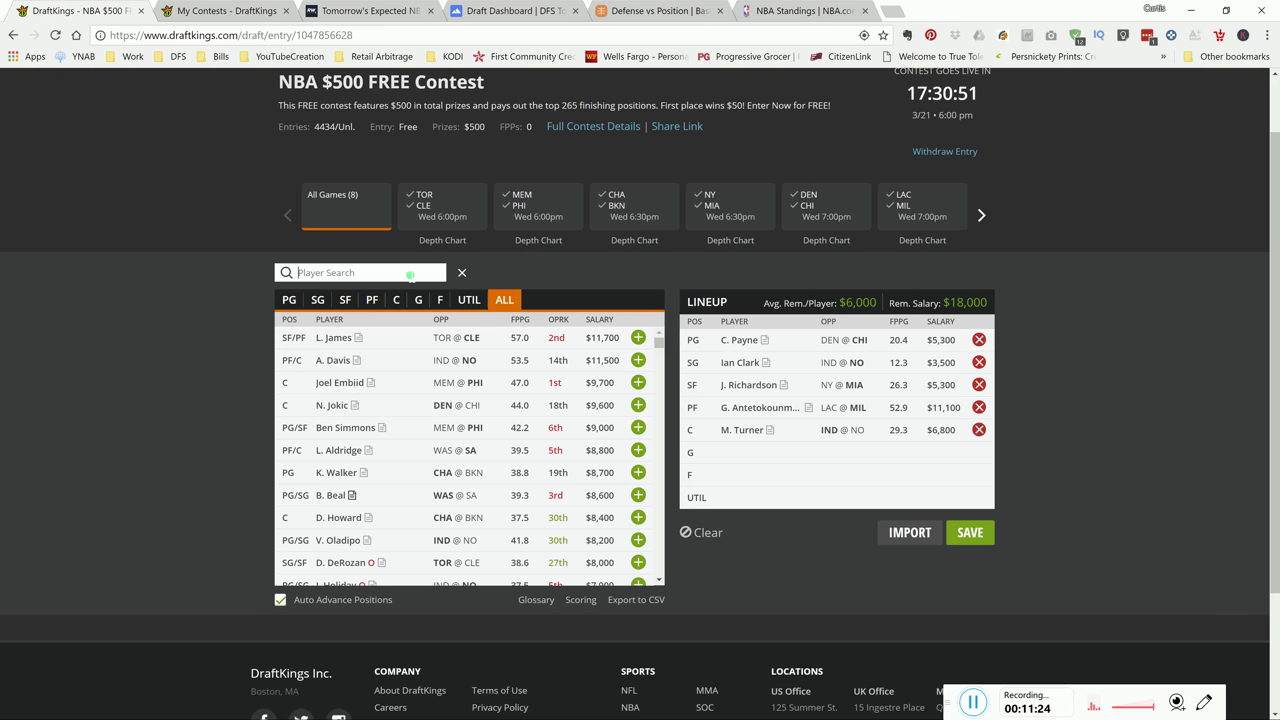
left_click(410, 275)
type("jval")
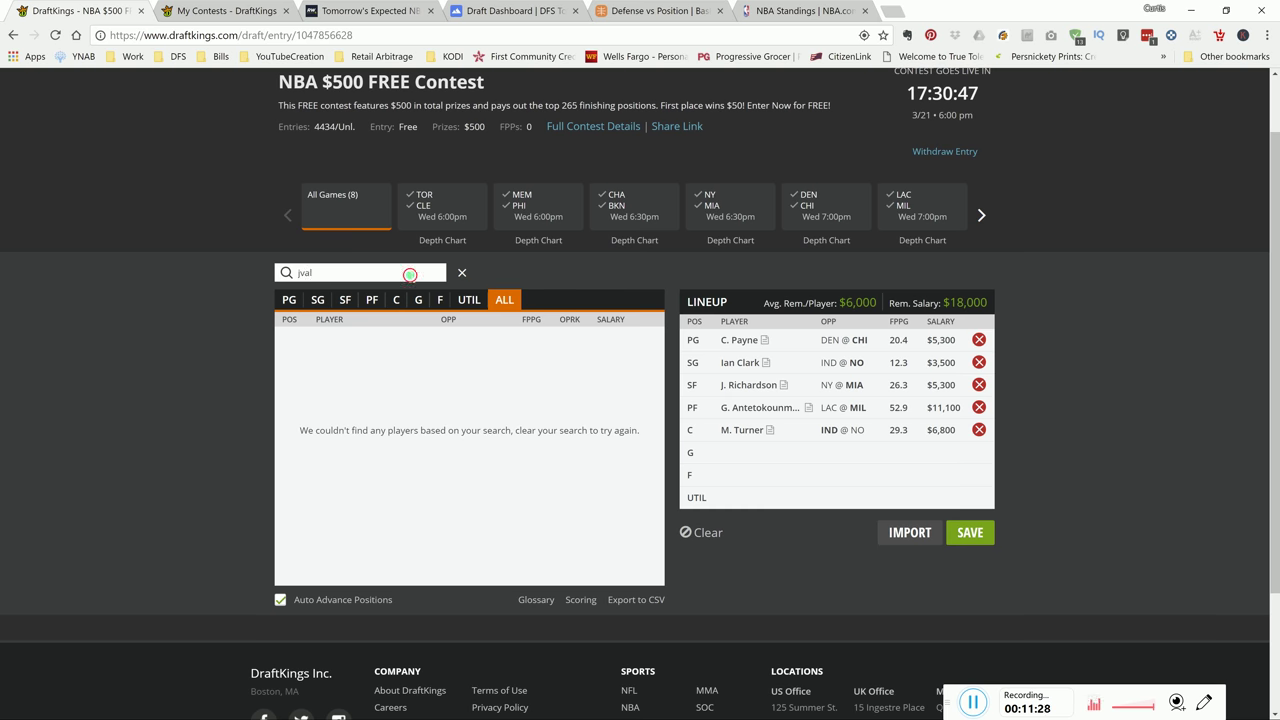
double_click(410, 275)
type("val")
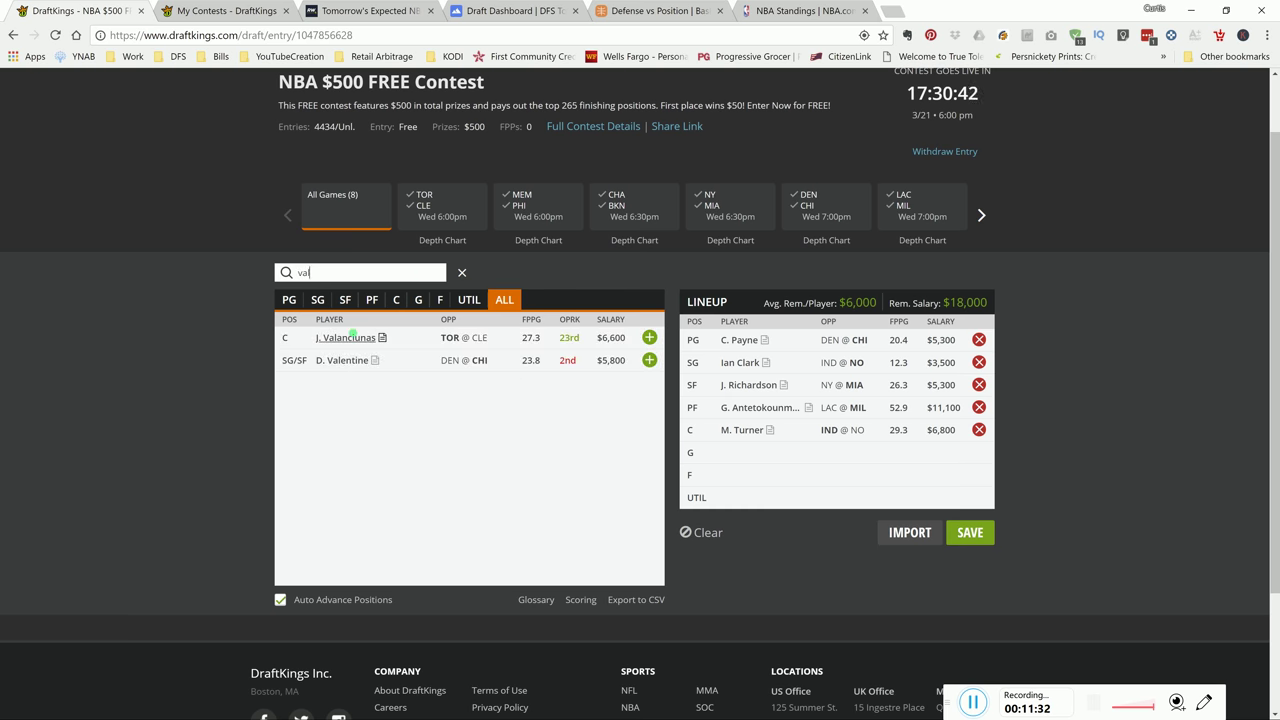
left_click(352, 338)
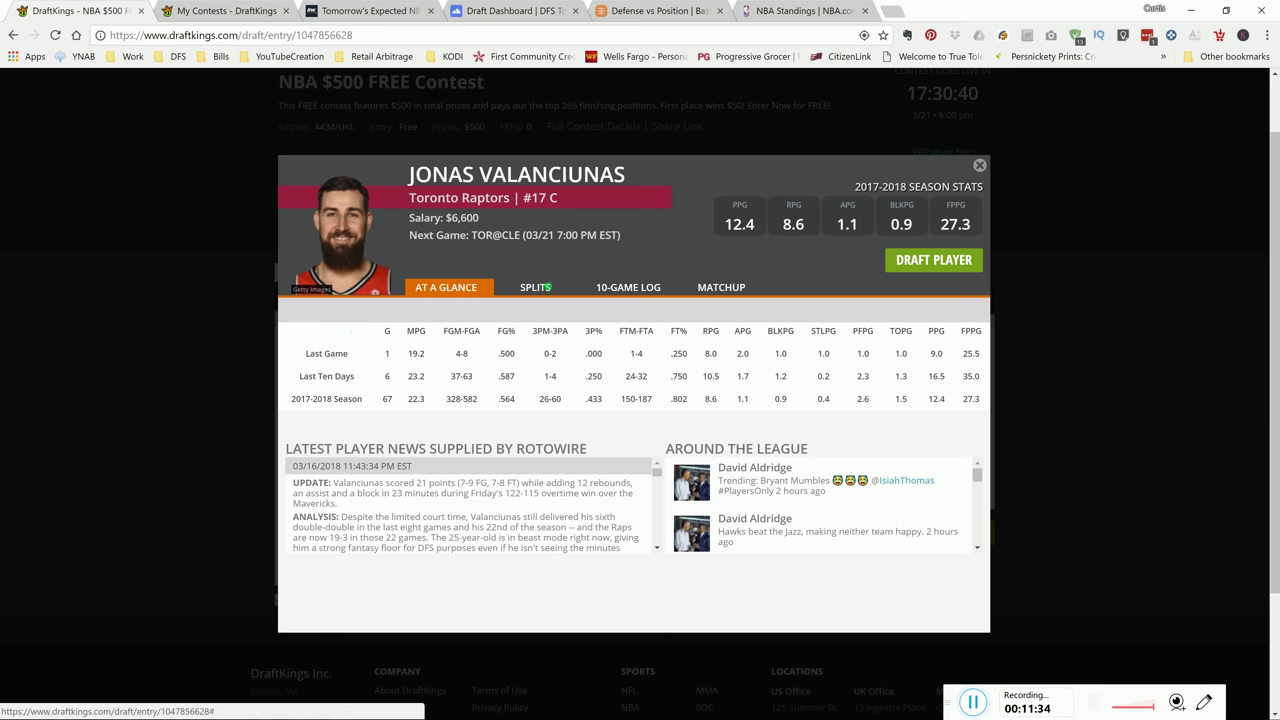
left_click(545, 286)
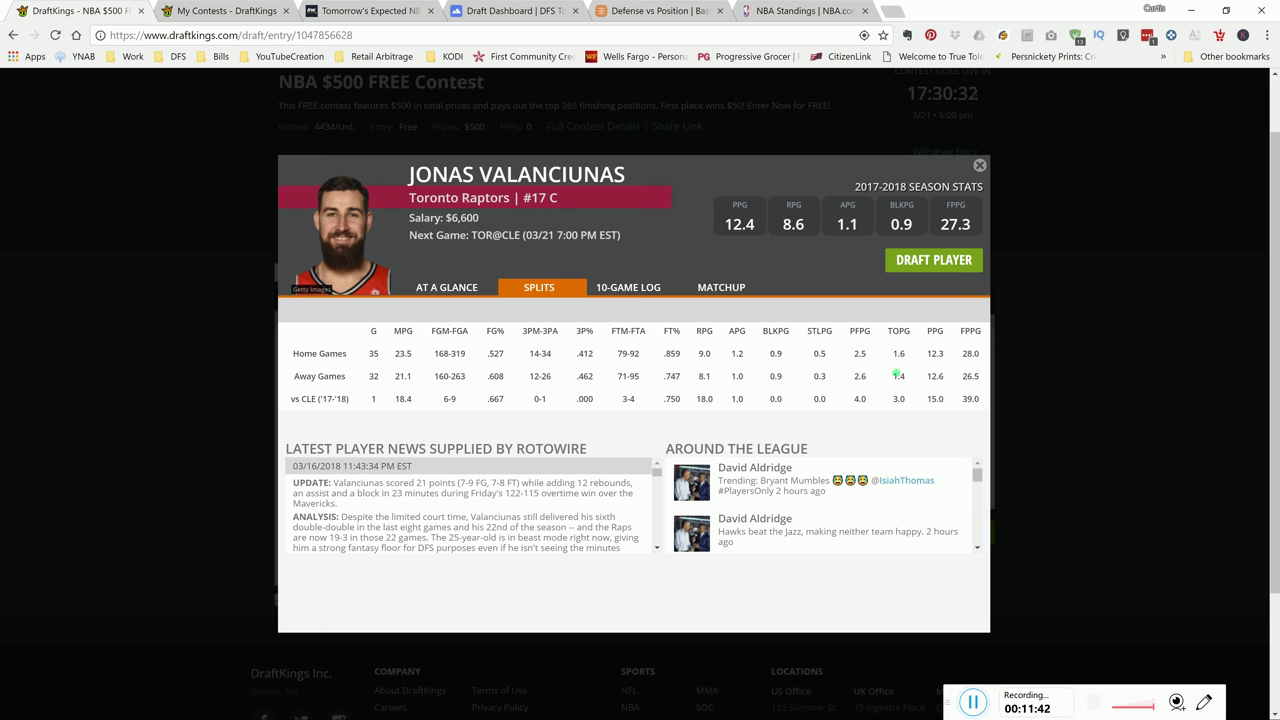
left_click(982, 168)
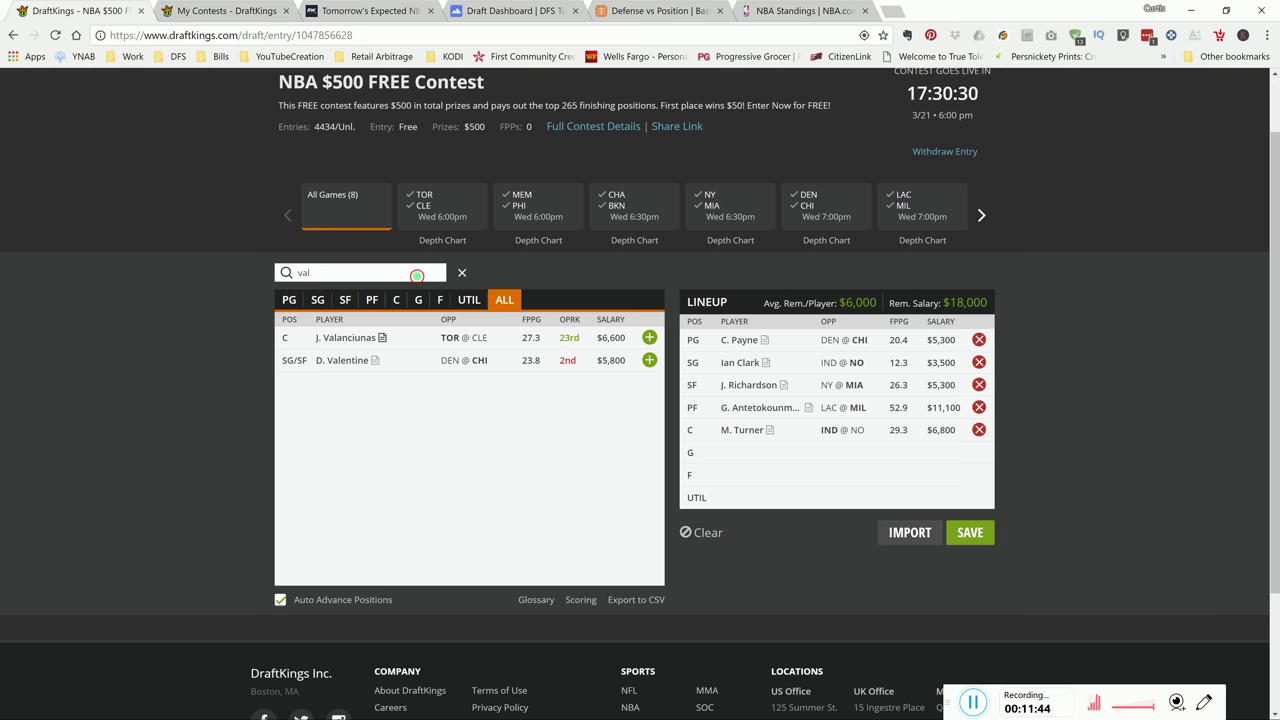
Search the player pool for "Henso" and review John Henson's splits and 10-game log, closing his player card when done.
double_click(423, 280)
key("BackSpace")
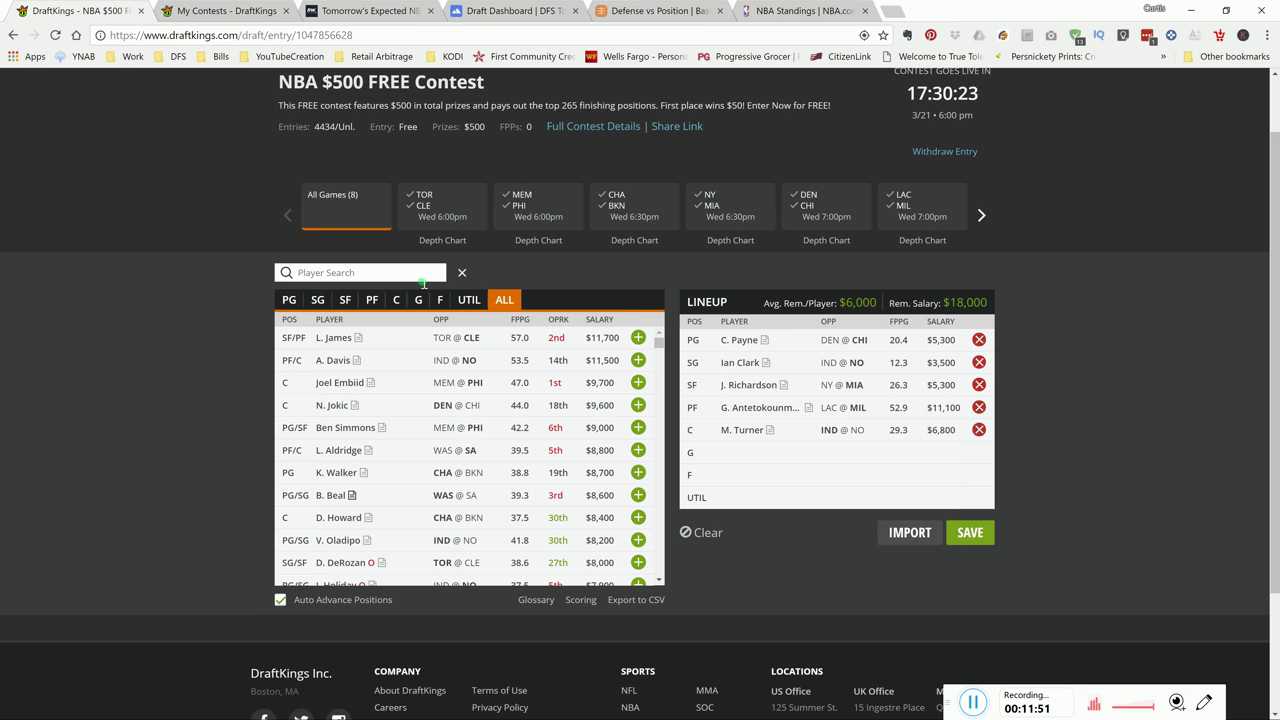
type("Henso")
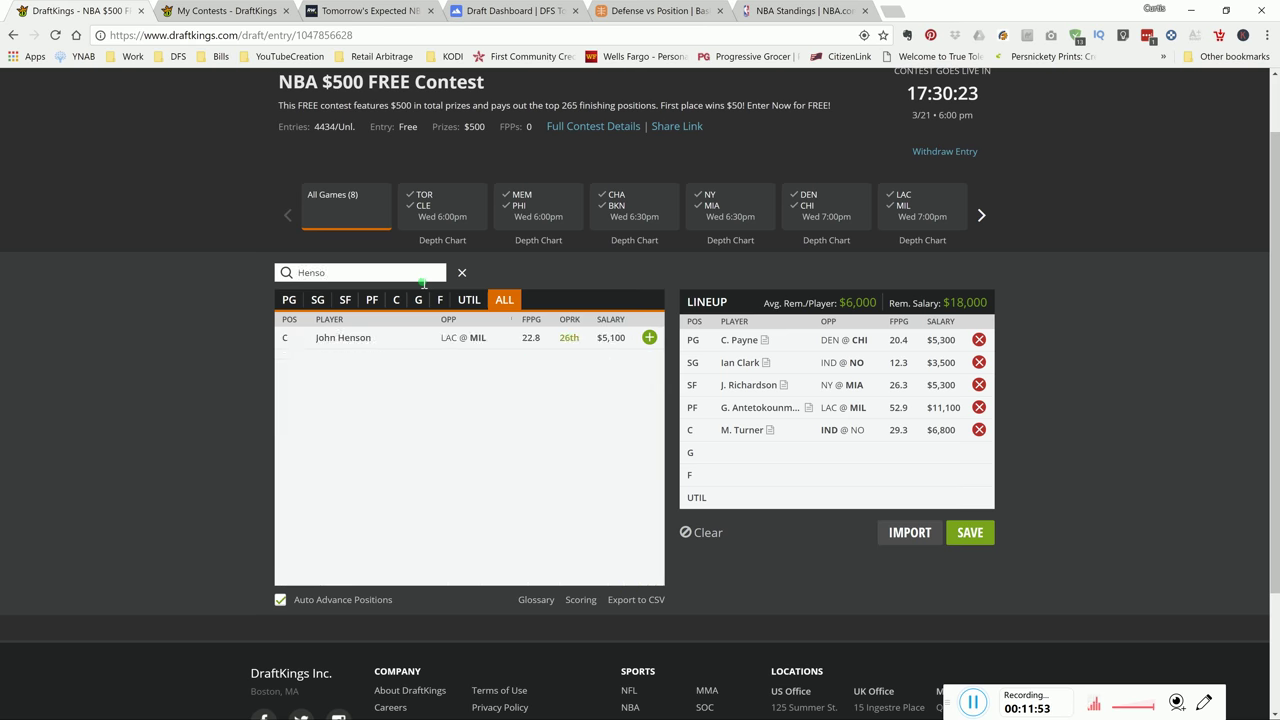
left_click(343, 338)
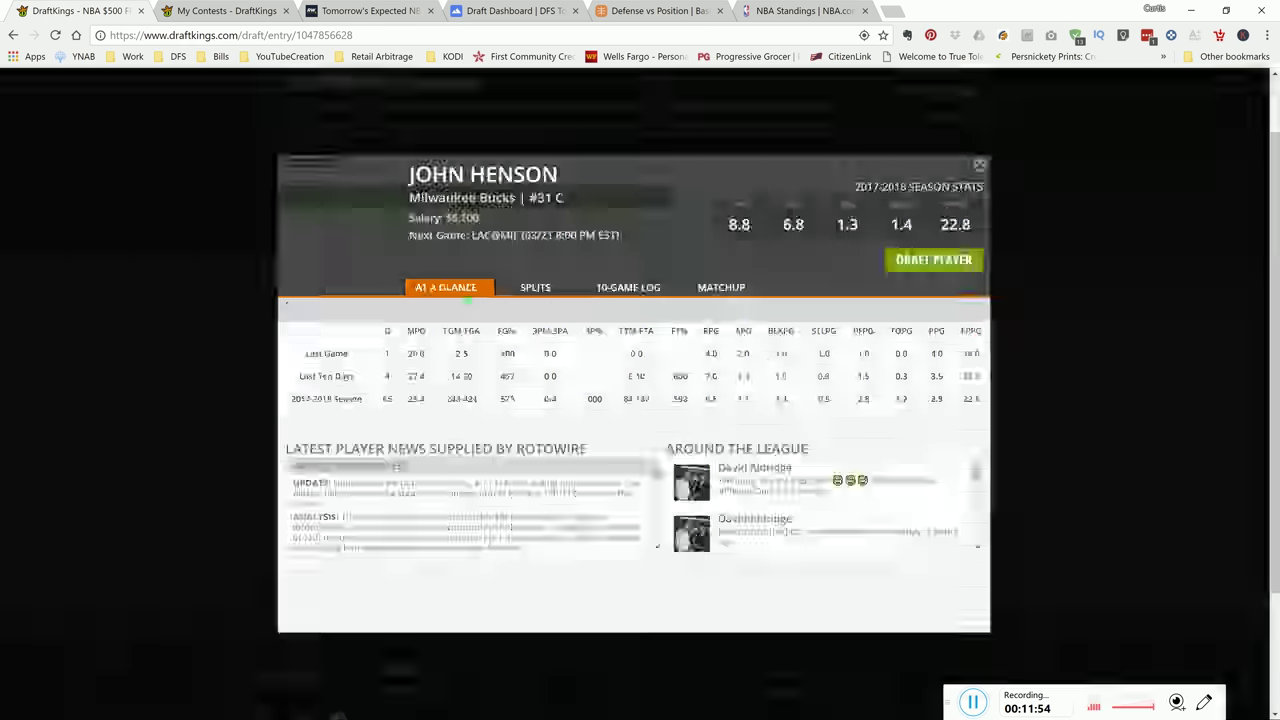
left_click(528, 289)
left_click(620, 289)
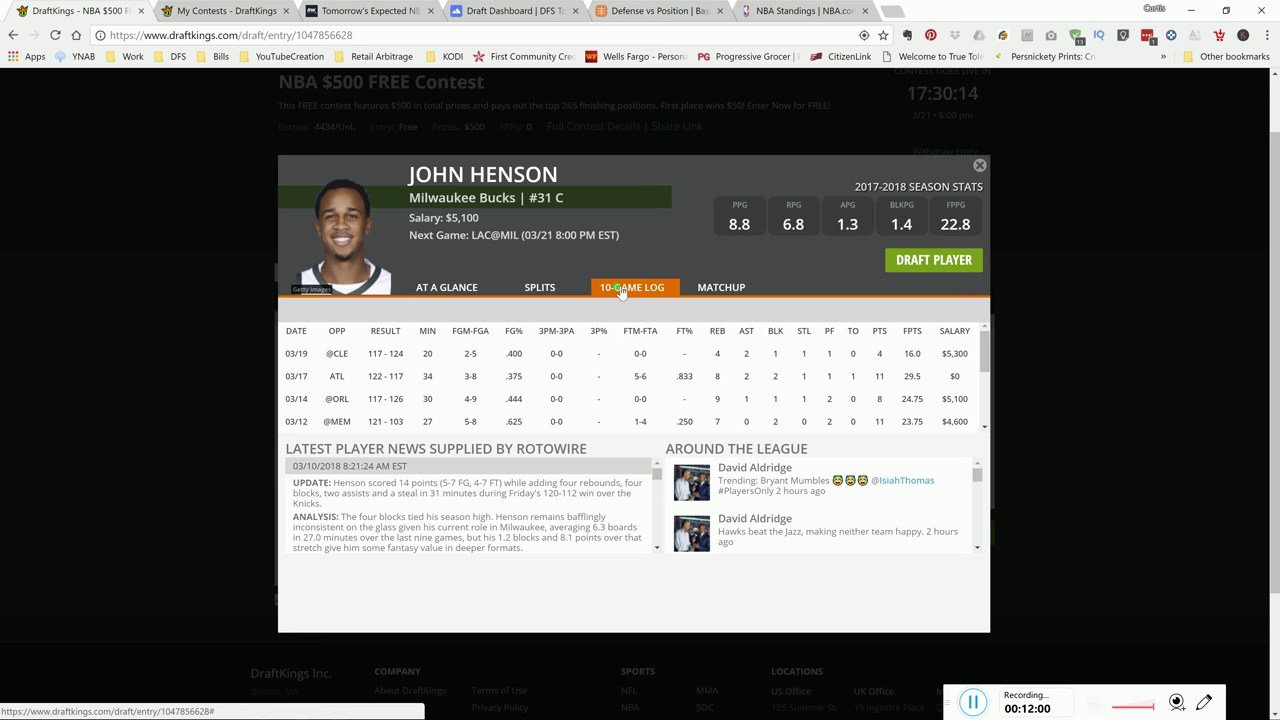
left_click(565, 289)
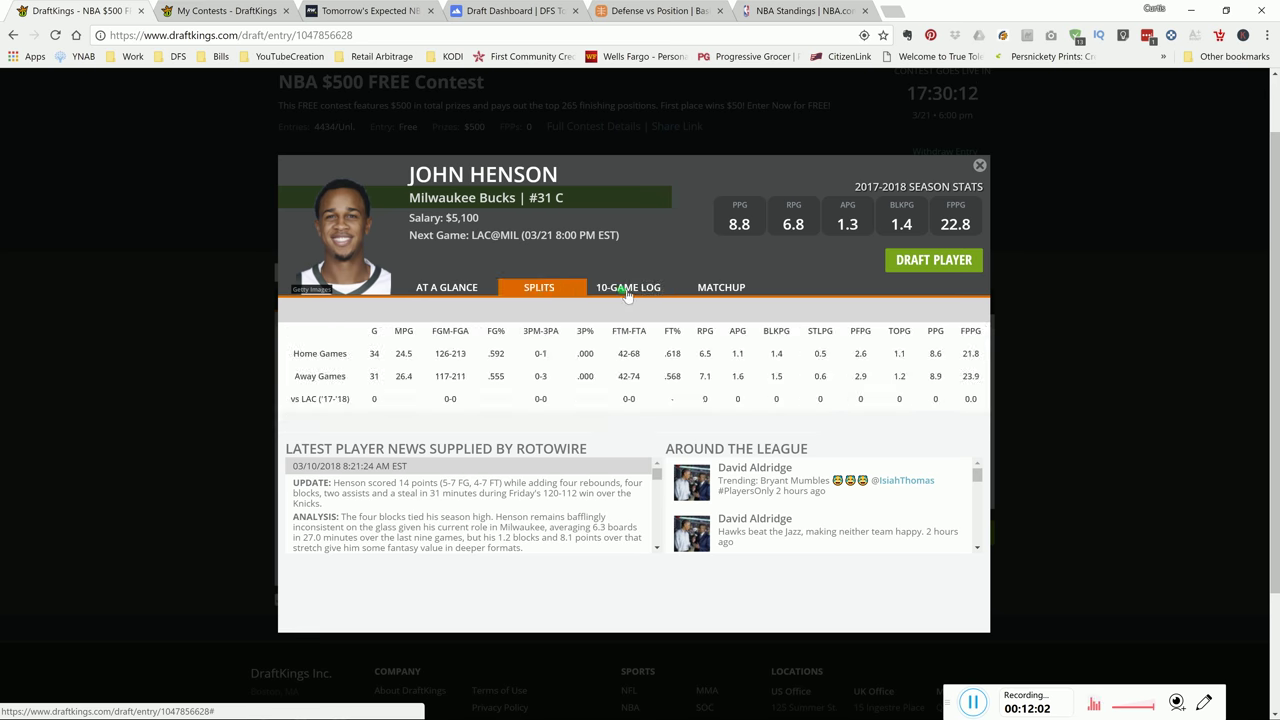
left_click(627, 292)
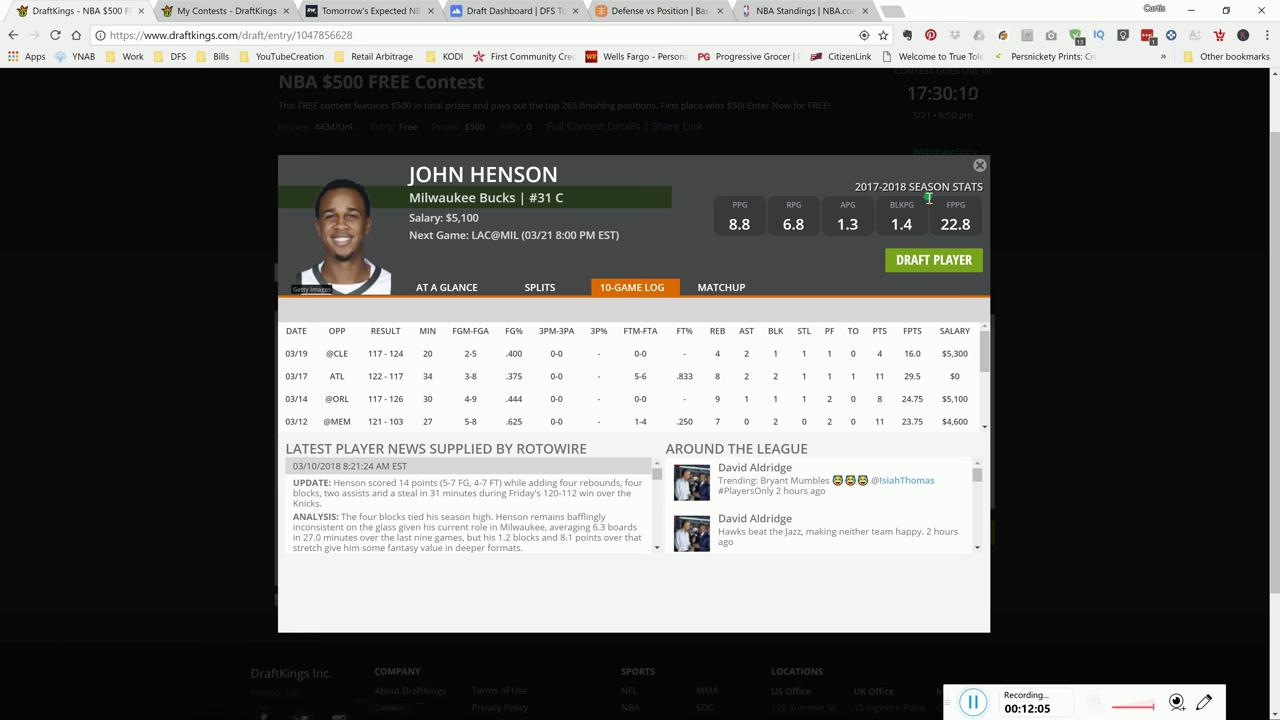
left_click(981, 168)
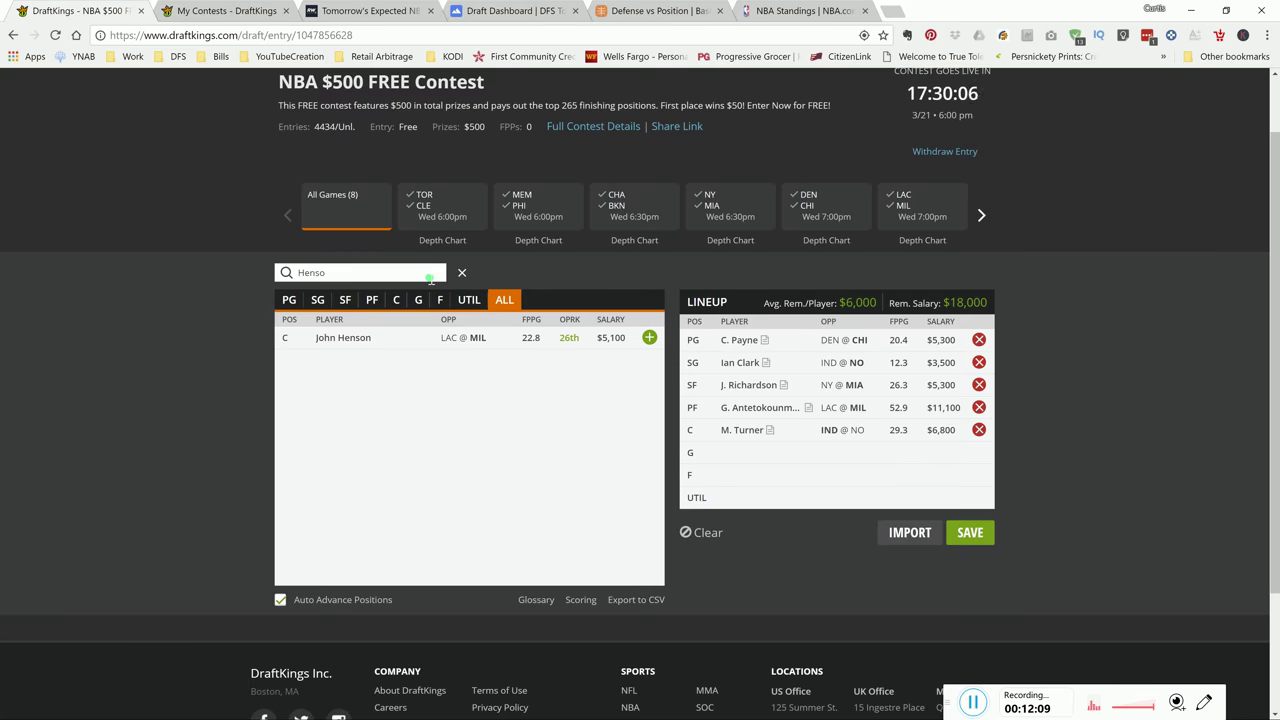
Search the player pool for "holl" and open R. Hollis-Jefferson's player card.
double_click(430, 277)
type("Hond")
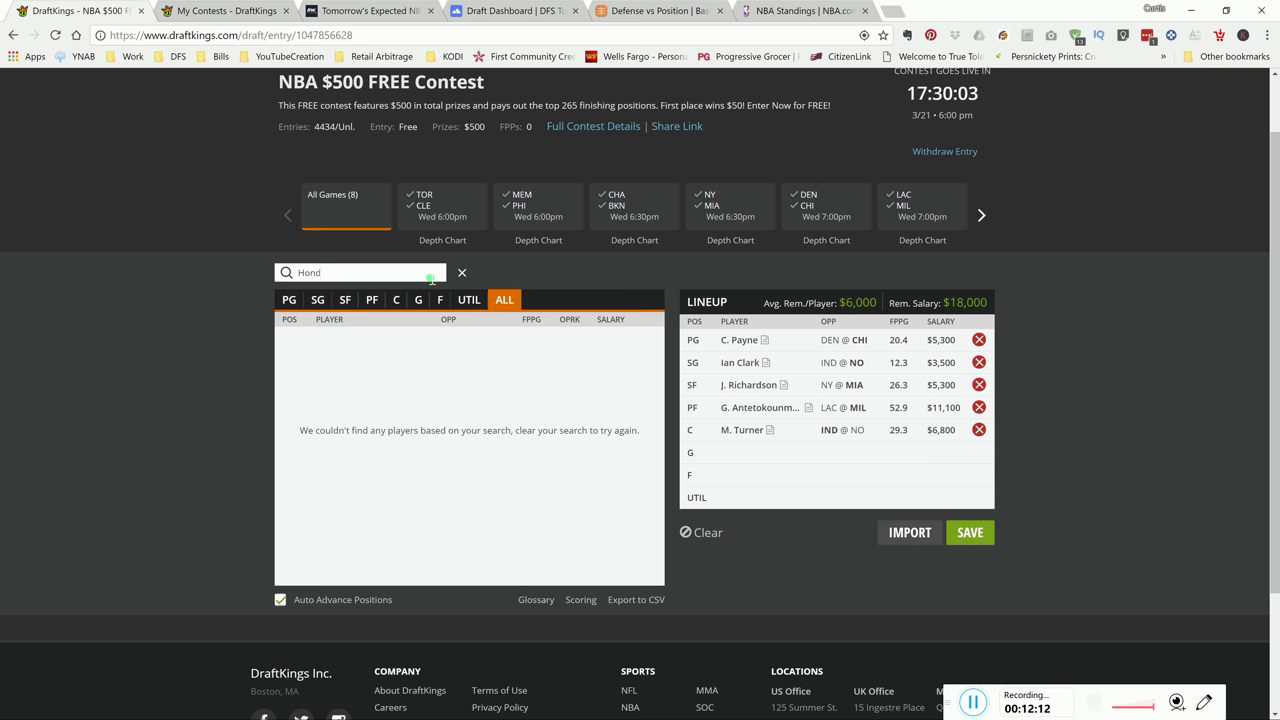
key("BackSpace")
key("BackSpace")
key("BackSpace")
key("BackSpace")
type("h")
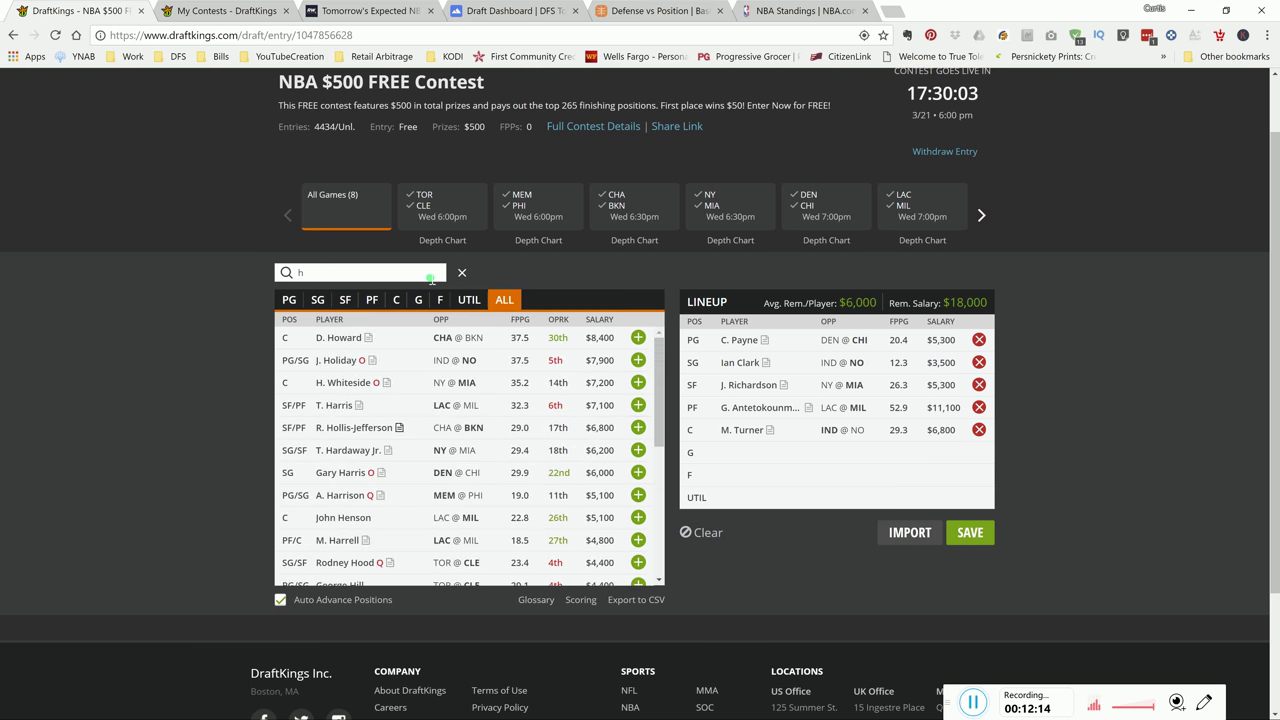
type("oll")
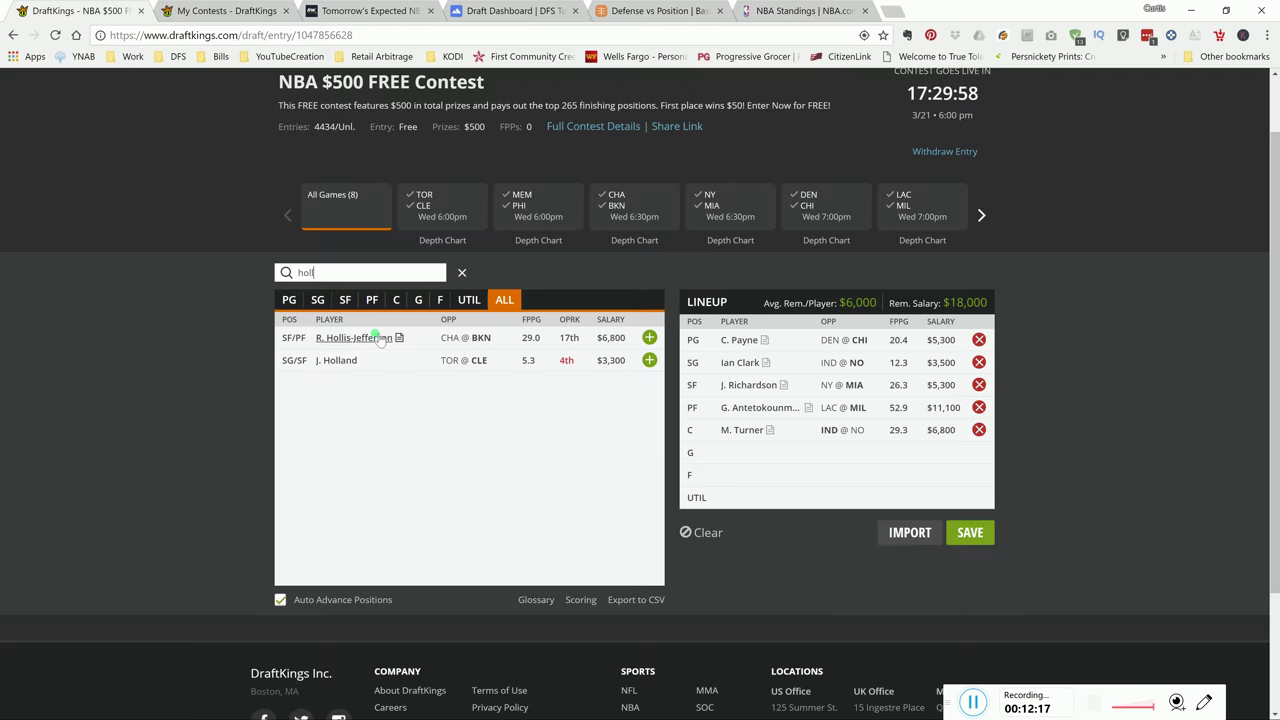
left_click(380, 340)
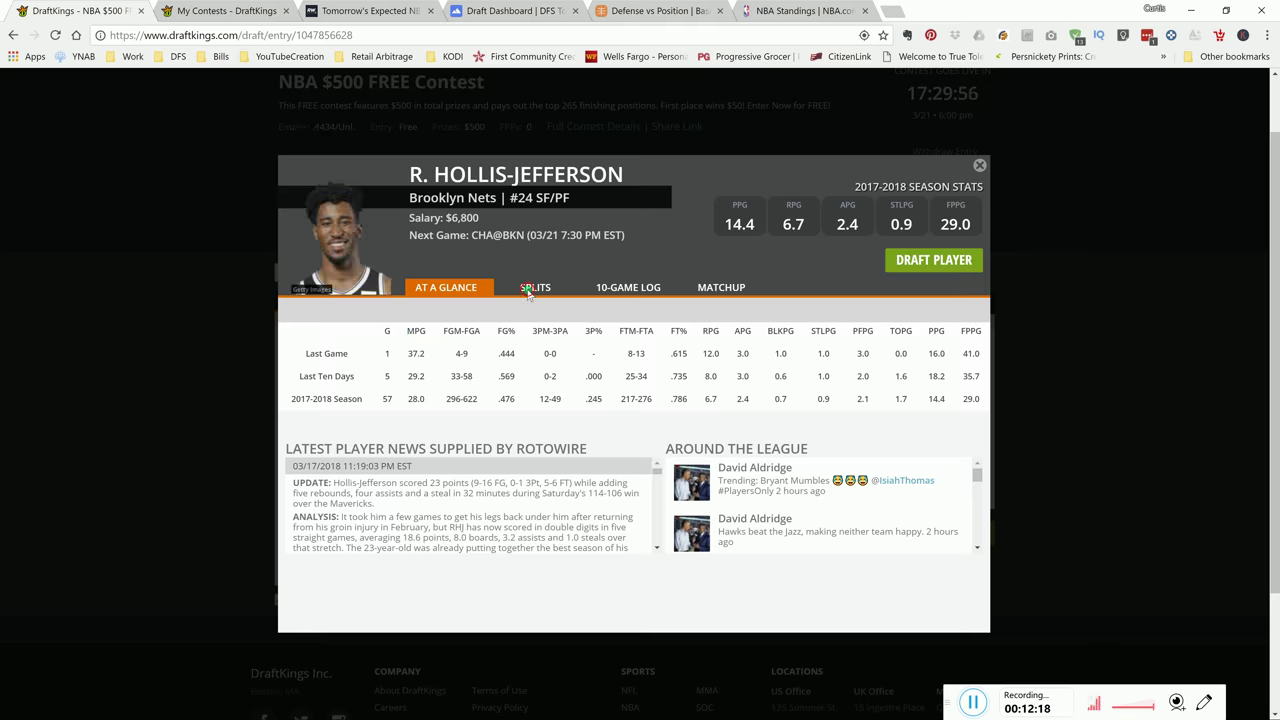
Examine R. Hollis-Jefferson's splits and 10-game log, closing his player card when done.
left_click(528, 292)
left_click(606, 294)
left_click(573, 293)
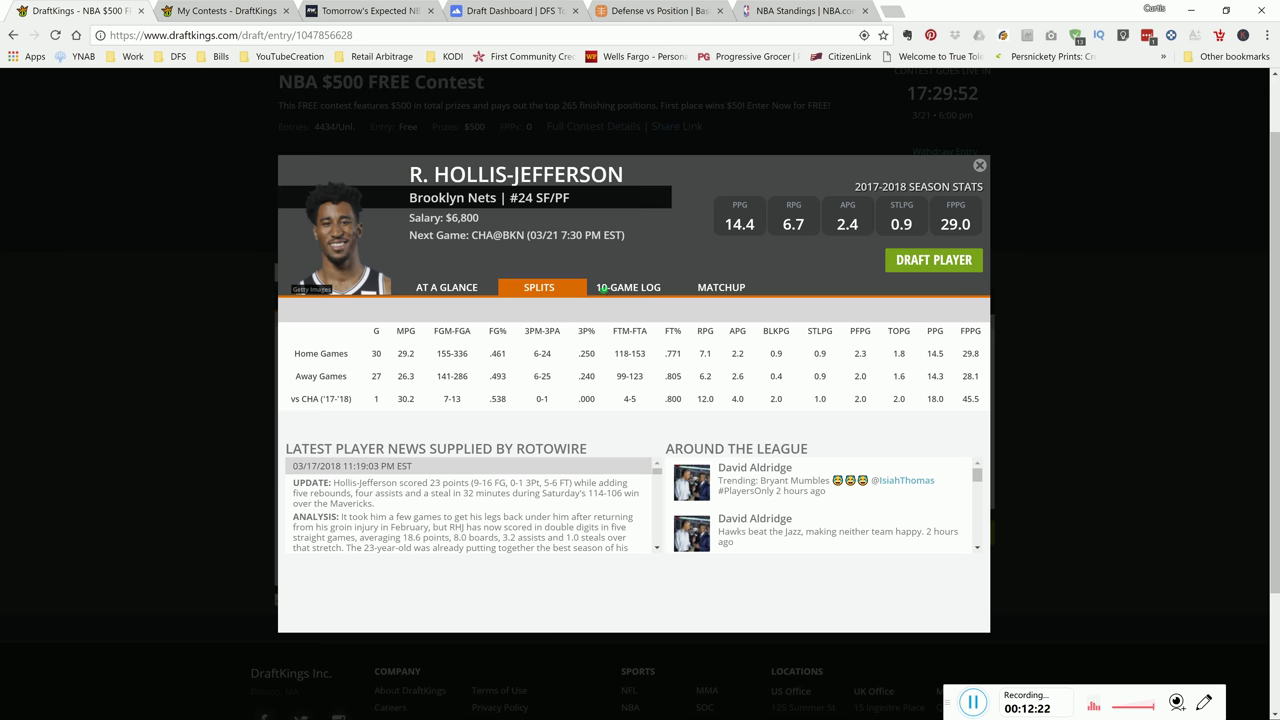
left_click(606, 290)
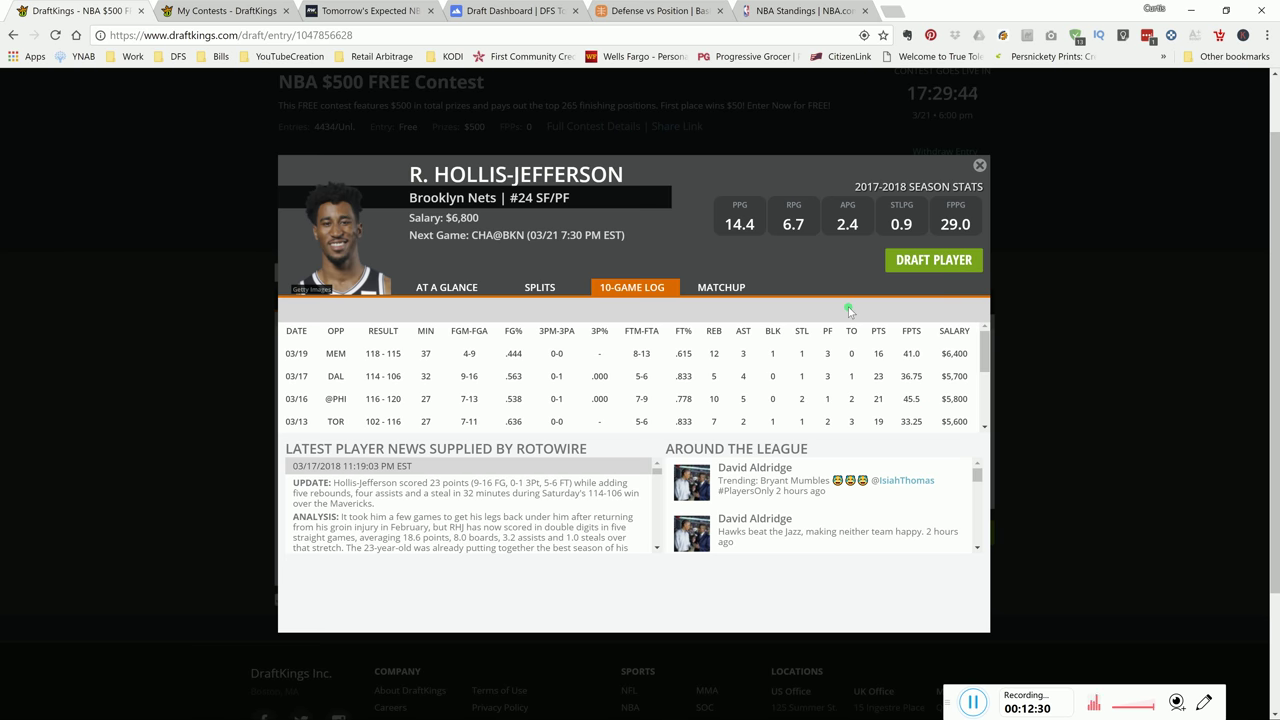
left_click(980, 166)
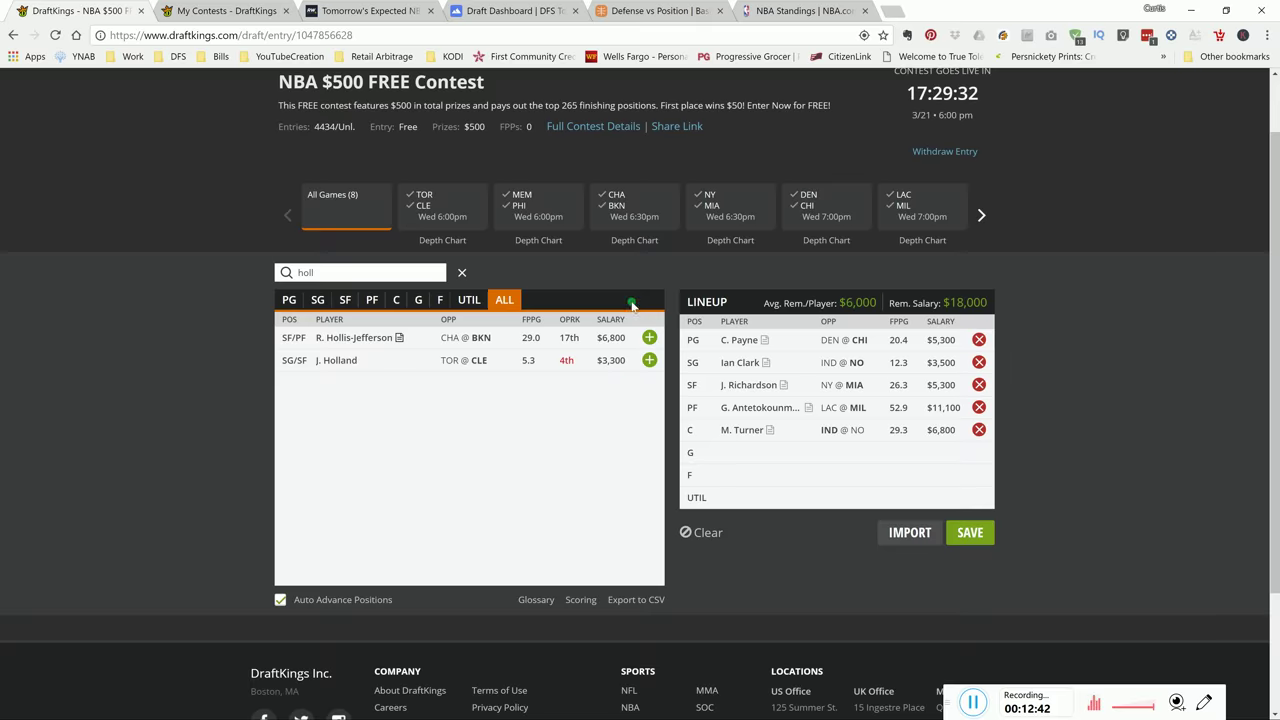
Switch to DraftDashboard and add the DK Addicts picks to the watched players list.
left_click(499, 10)
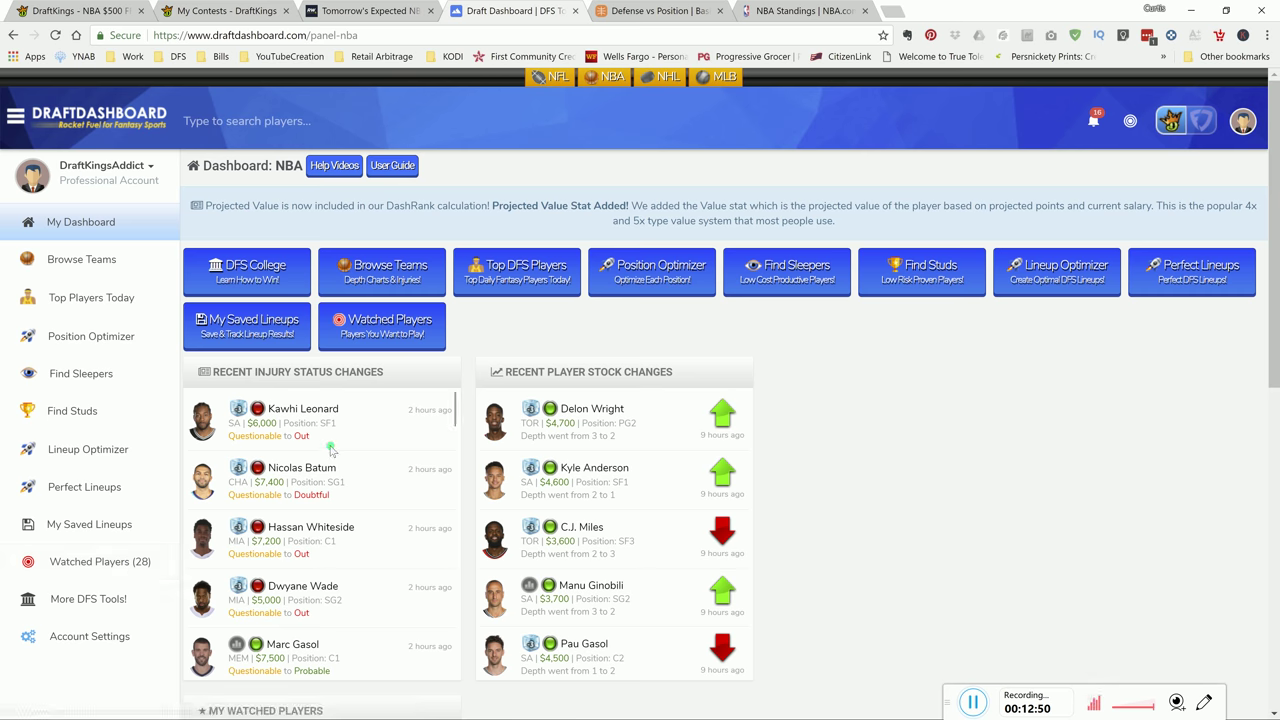
left_click(110, 562)
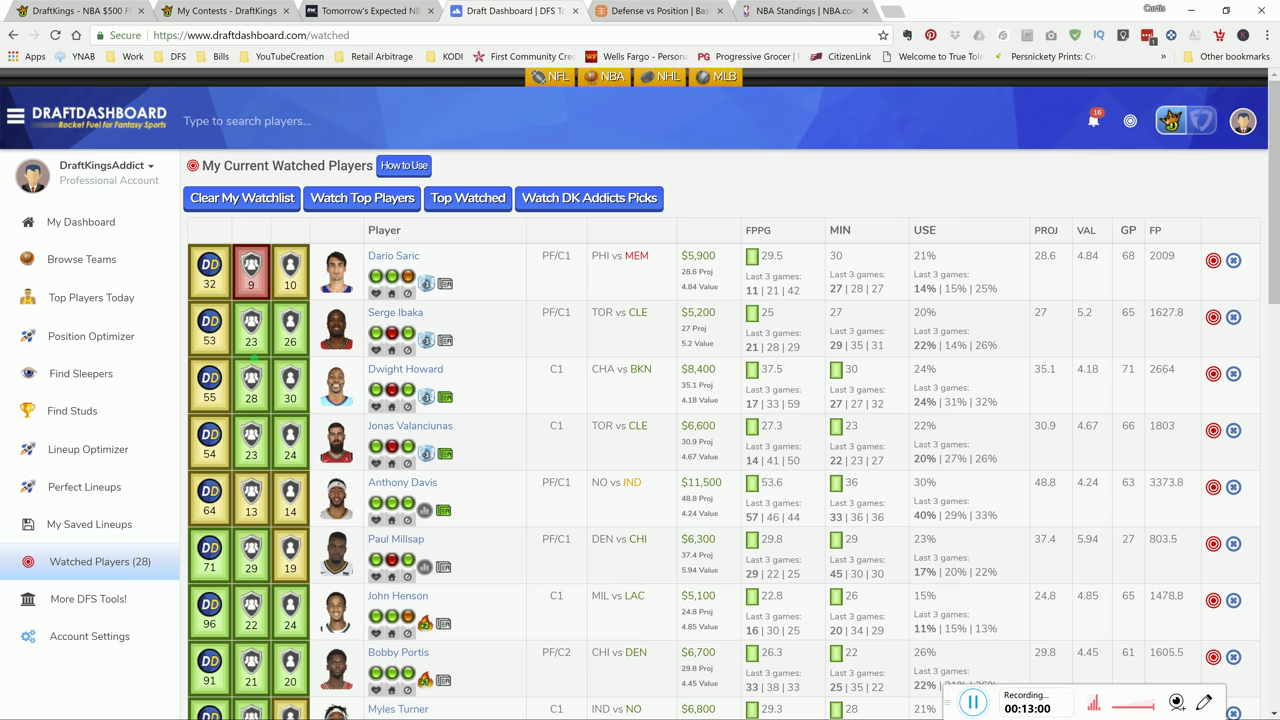
left_click(586, 200)
Open the NBA Lineup Optimizer for the Main 7:00pm slate and save the lineup it proposes.
left_click(88, 449)
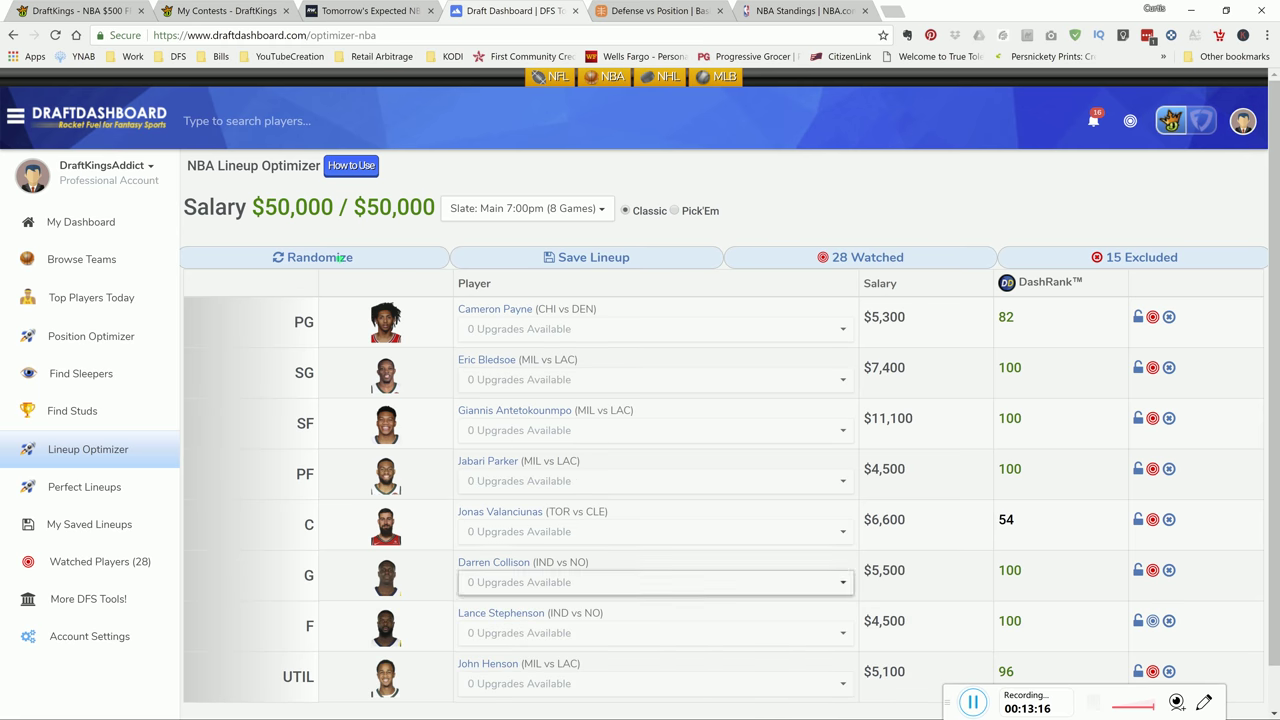
left_click(462, 255)
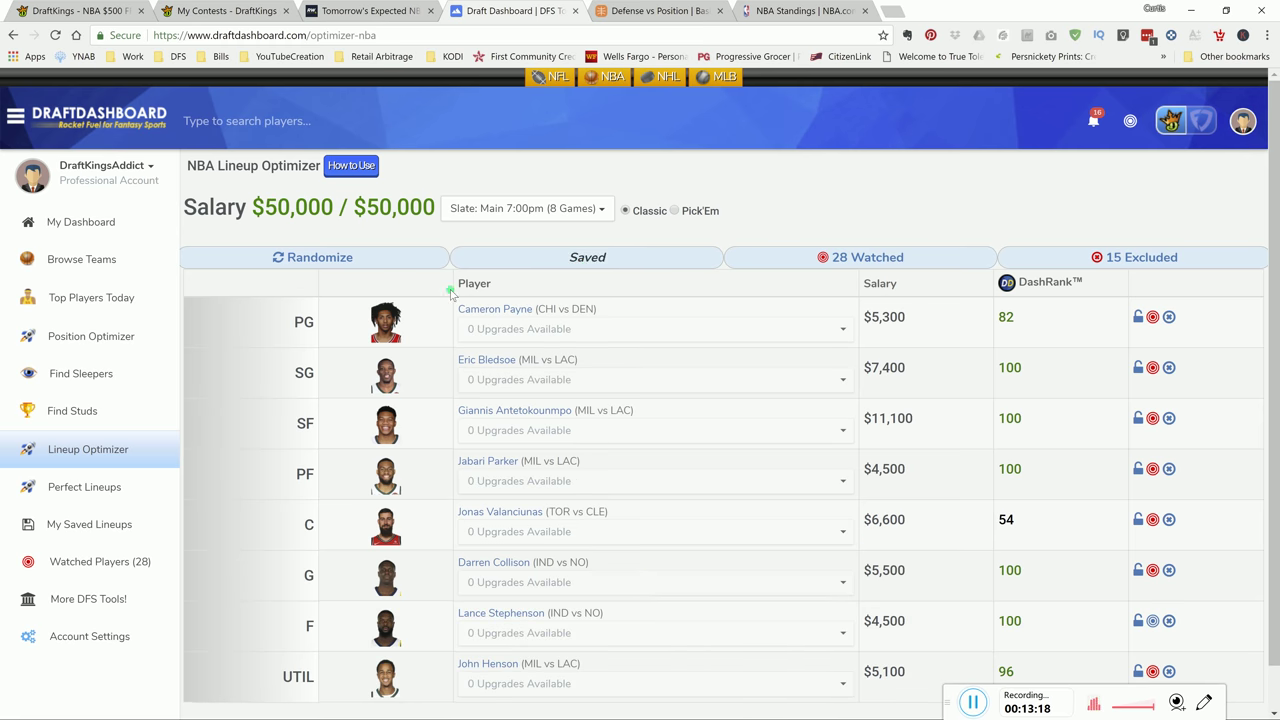